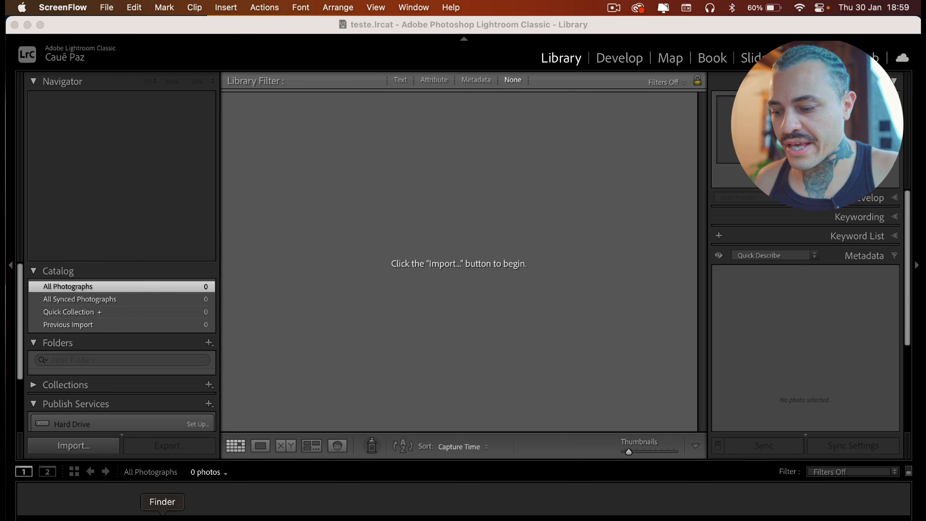
Open the current teste catalog's folder in Finder to examine its files, then return to Lightroom
click(157, 515)
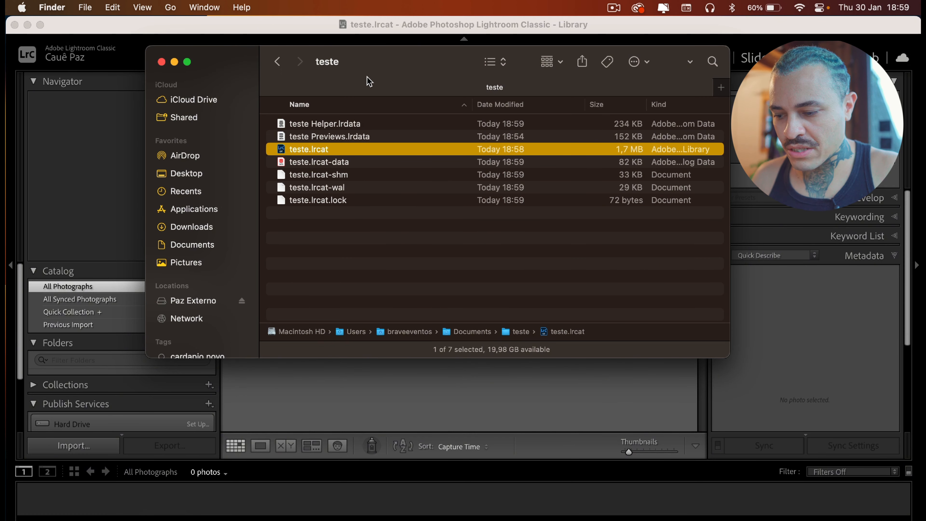
drag(423, 63, 421, 227)
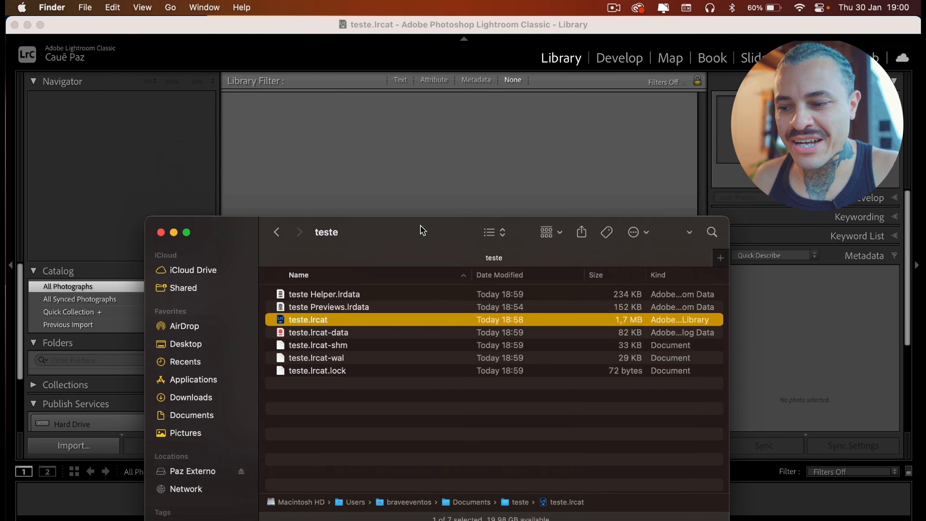
click(543, 36)
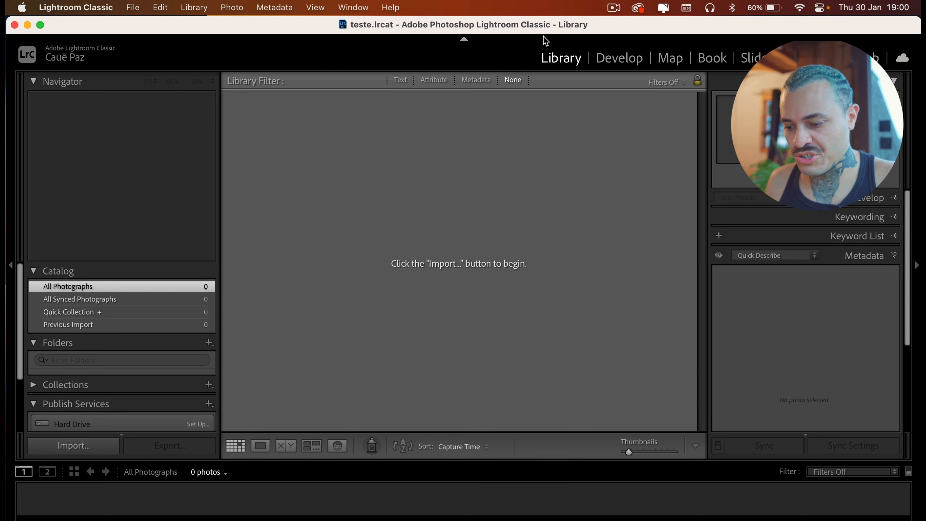
Browse the Paz Externo drive to the Imagens > RAW > 24.12.20 - Agatha 55 e 35 folder
click(159, 515)
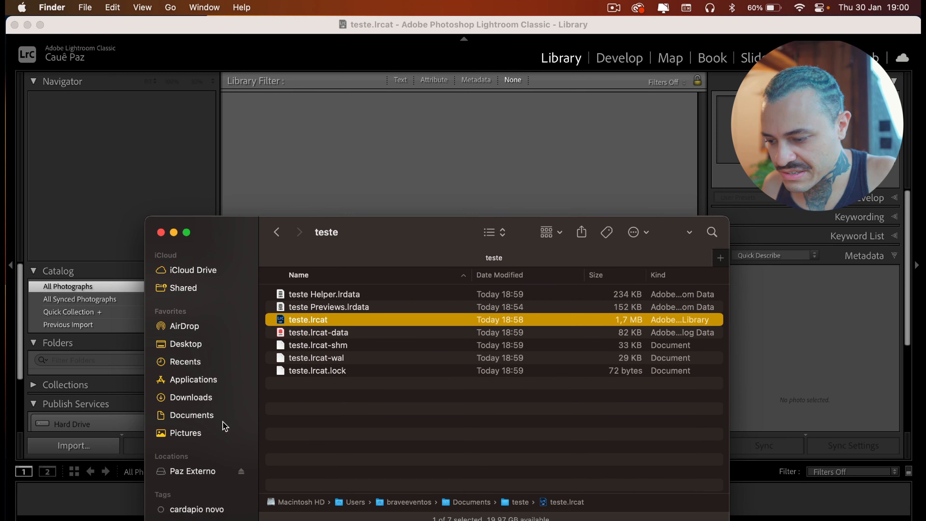
click(208, 471)
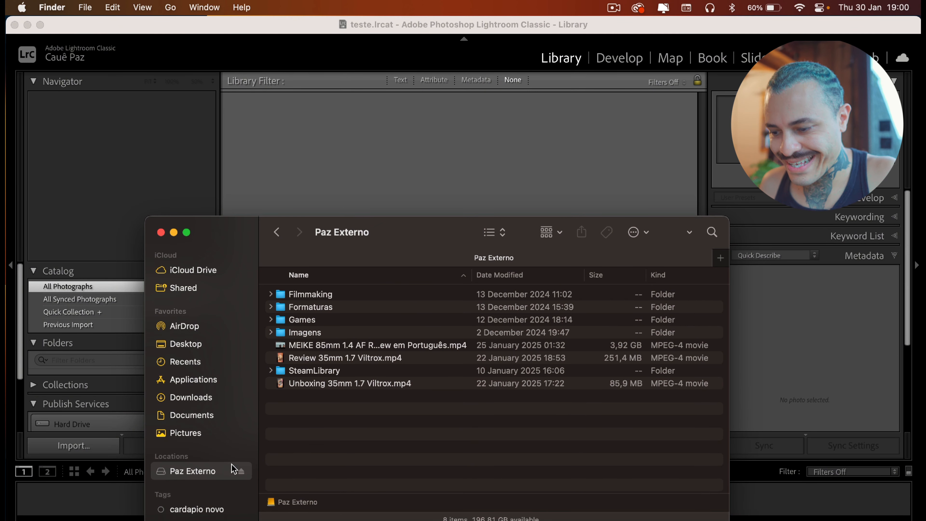
double_click(337, 333)
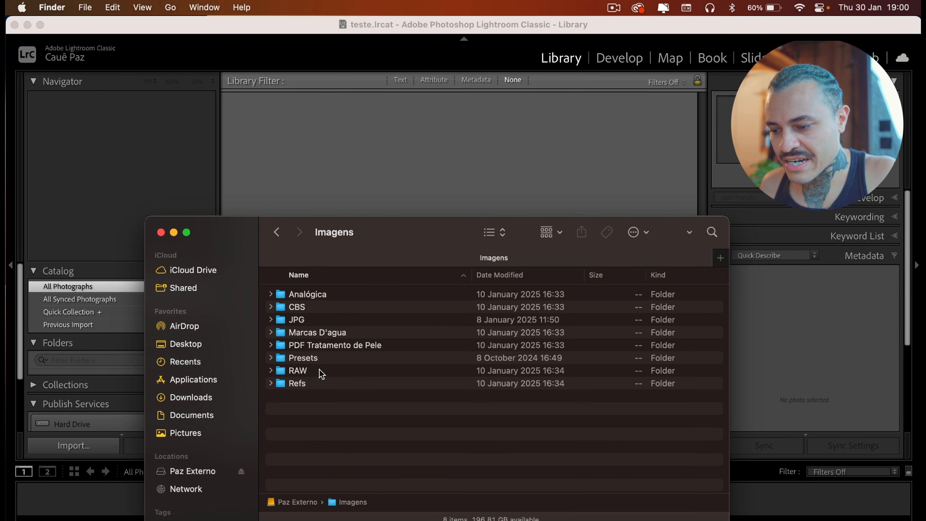
double_click(320, 371)
click(372, 307)
click(366, 333)
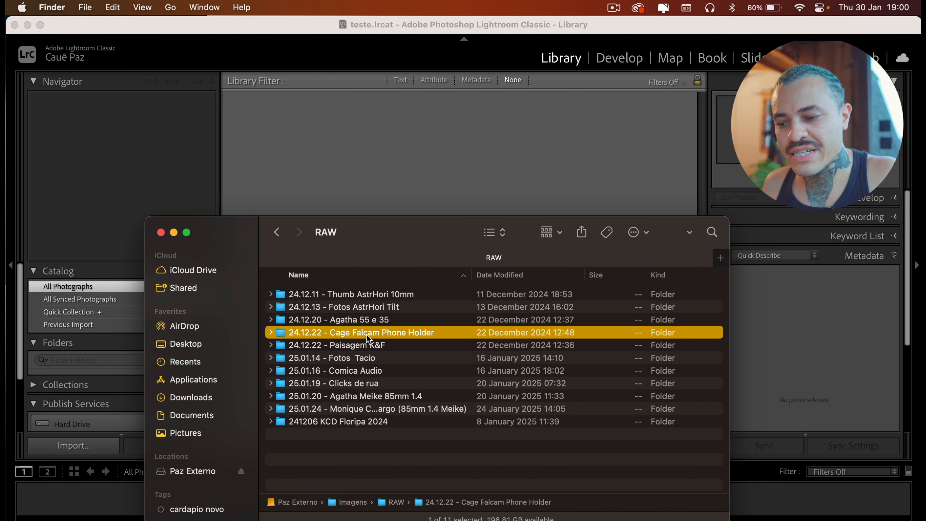
click(365, 369)
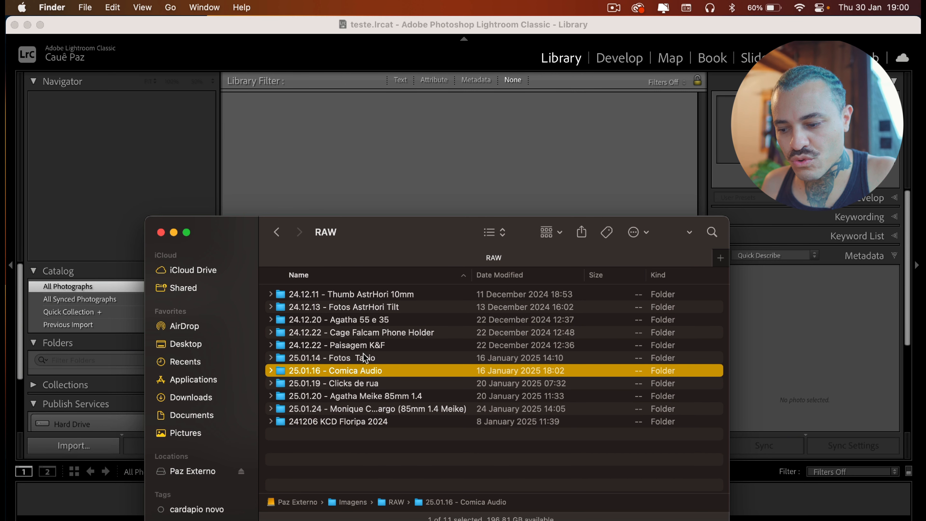
click(363, 354)
click(372, 321)
double_click(371, 322)
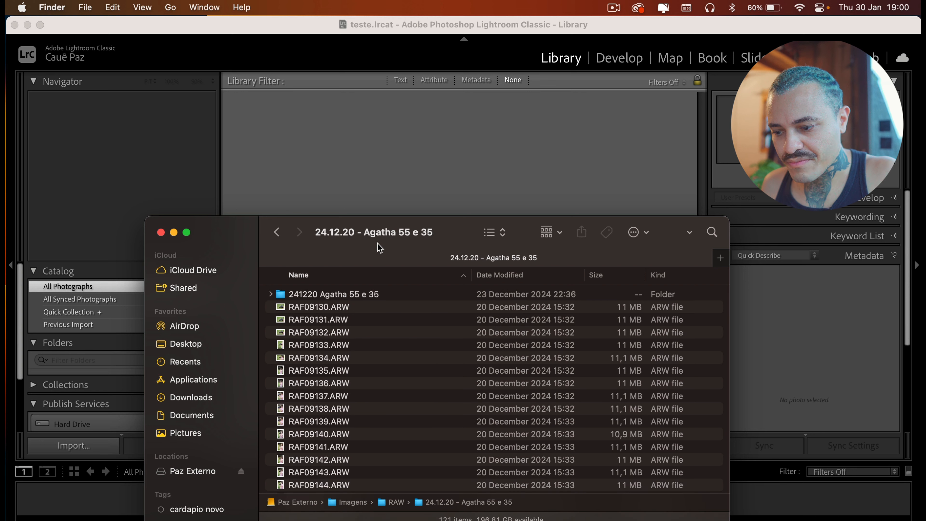
Preview a few RAW photos in the folder with Quick Look
click(411, 324)
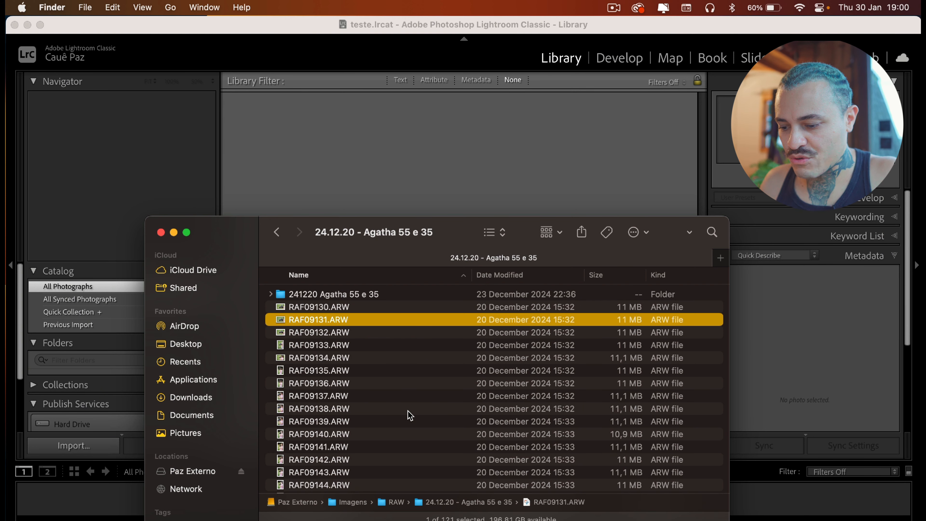
scroll(413, 463, down, 5)
click(414, 417)
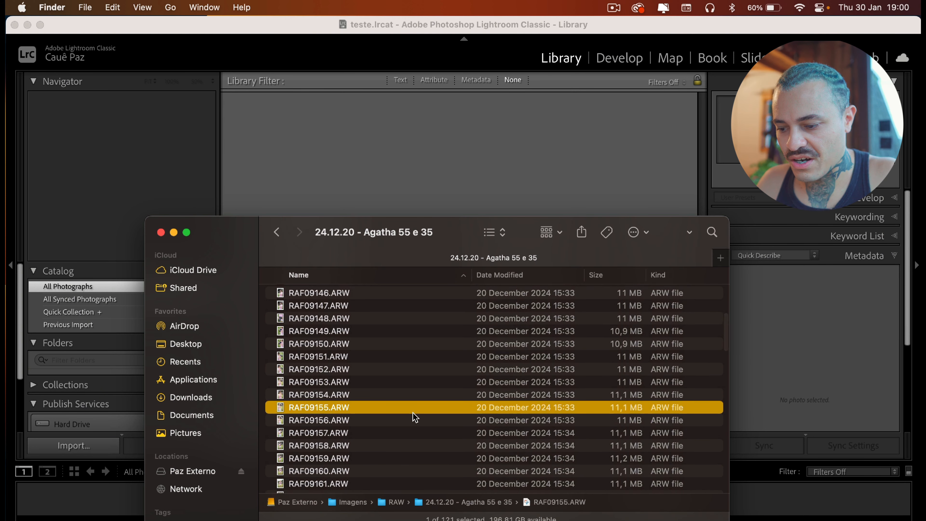
key(space)
key(space)
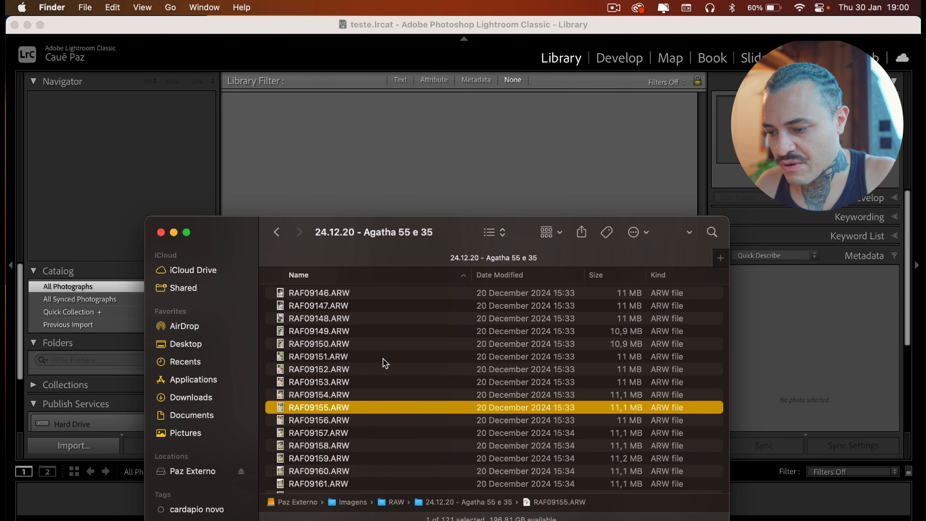
click(382, 358)
key(space)
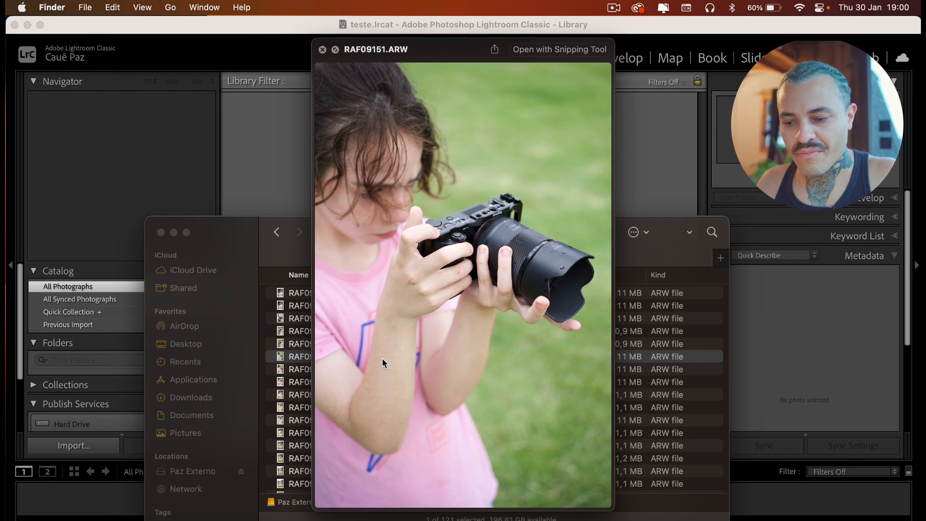
key(space)
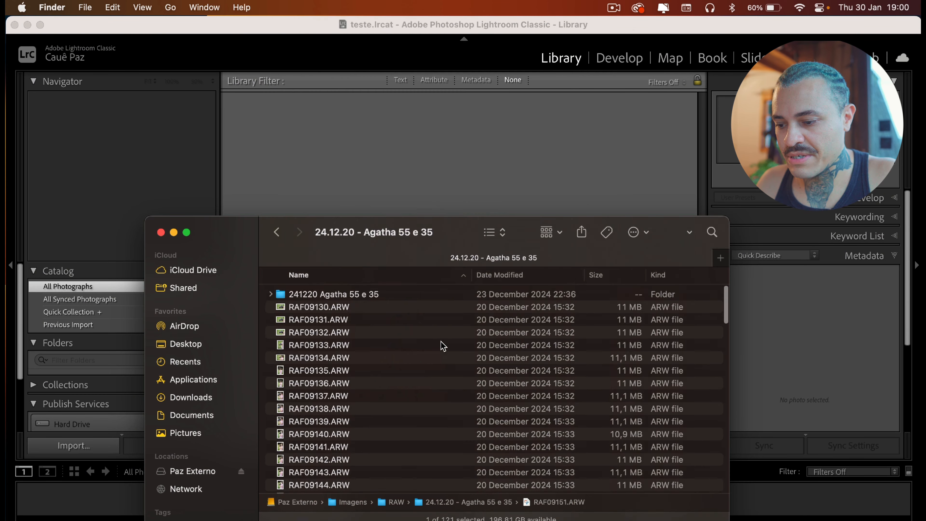
Open the 241220 Agatha 55 e 35.lrcat catalog from its subfolder
scroll(440, 342, up, 5)
click(391, 299)
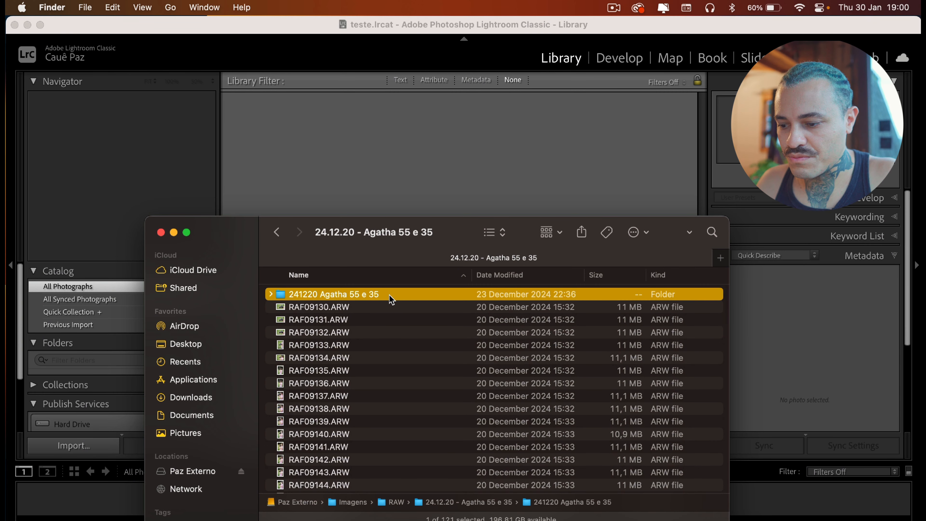
double_click(416, 297)
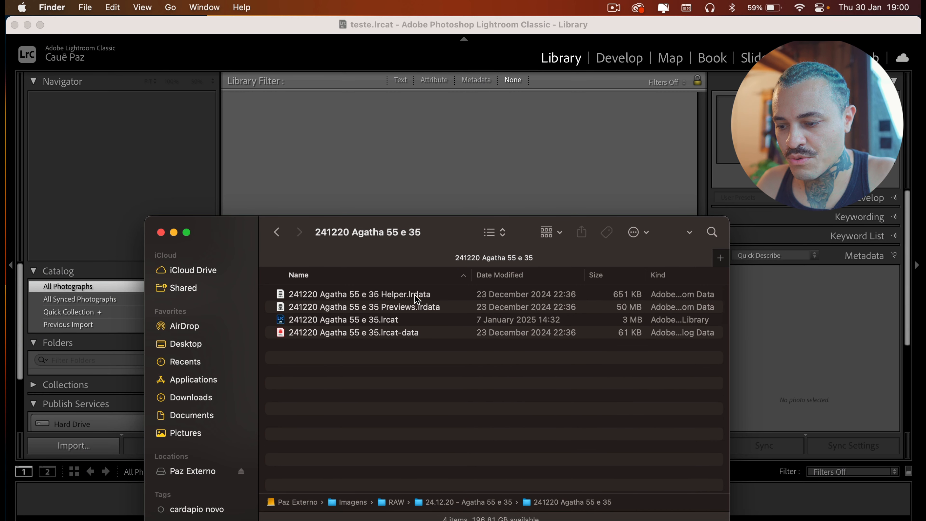
double_click(360, 319)
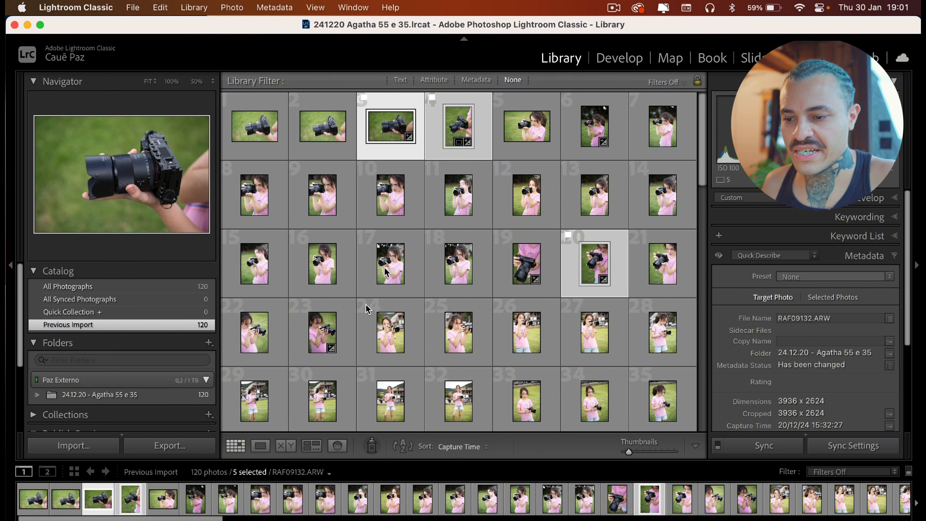
Switch to the Develop module and filter the filmstrip to Flagged photos
click(624, 65)
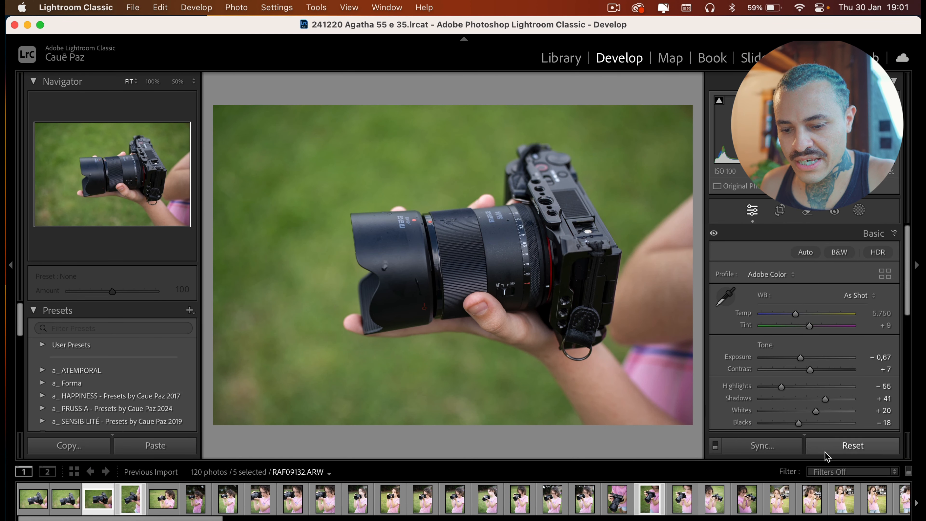
click(828, 473)
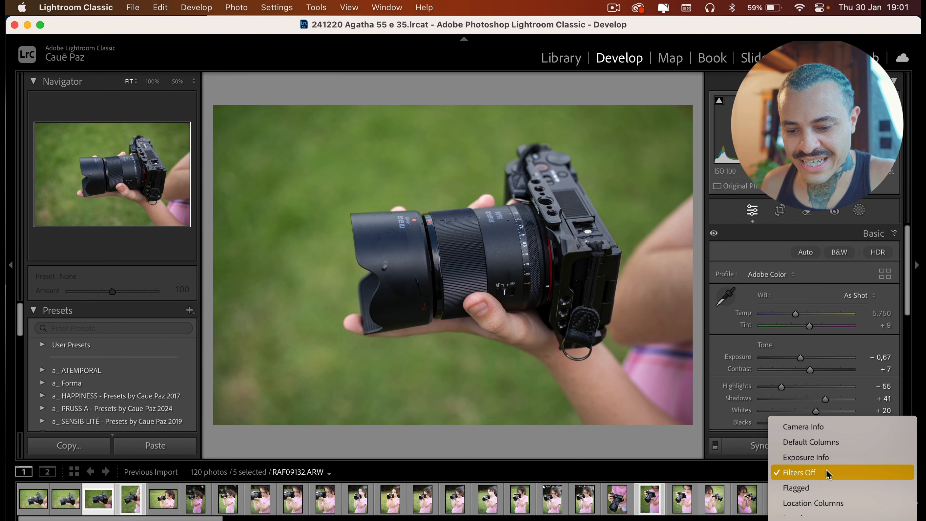
click(815, 489)
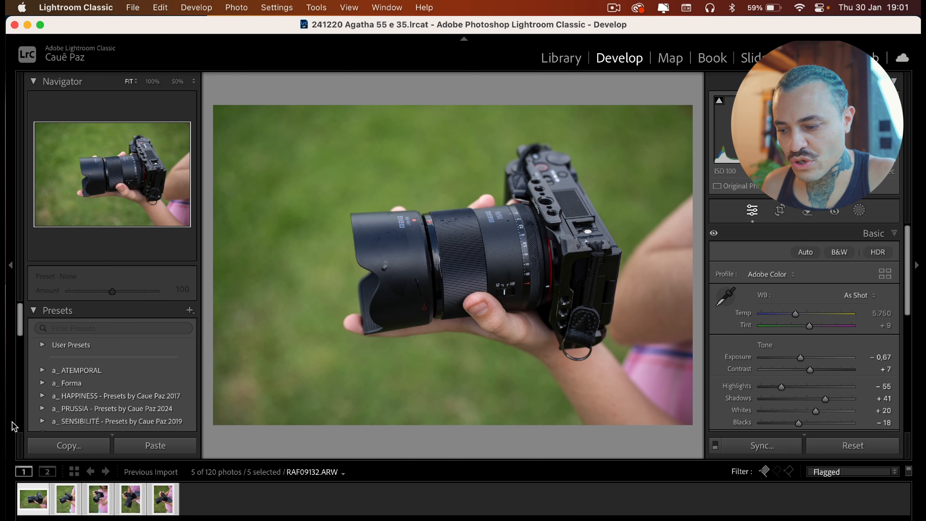
Browse through the flagged photos in the filmstrip and review their Basic settings
click(157, 506)
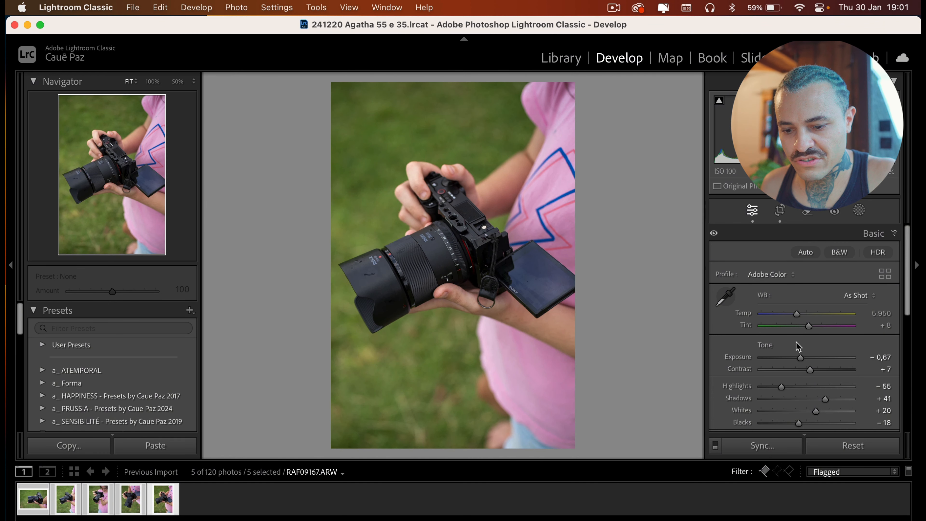
scroll(837, 400, down, 3)
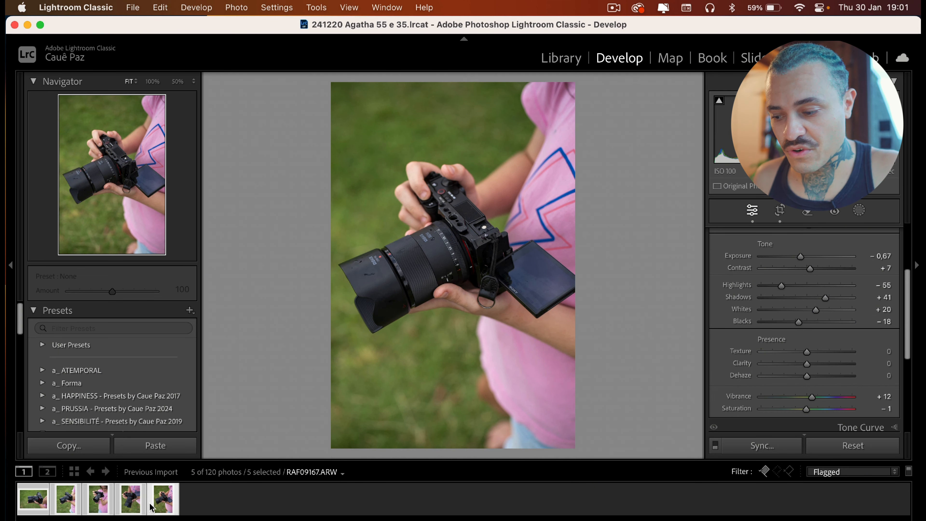
click(97, 505)
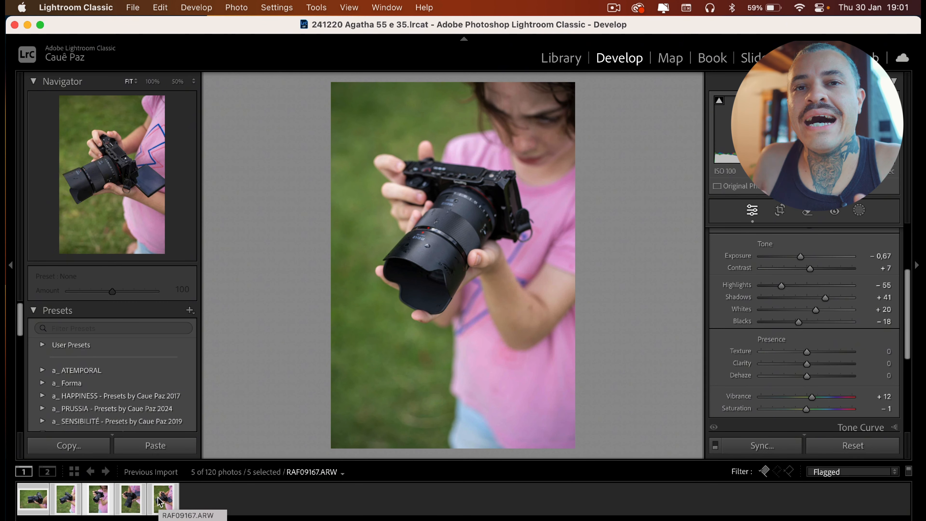
click(126, 502)
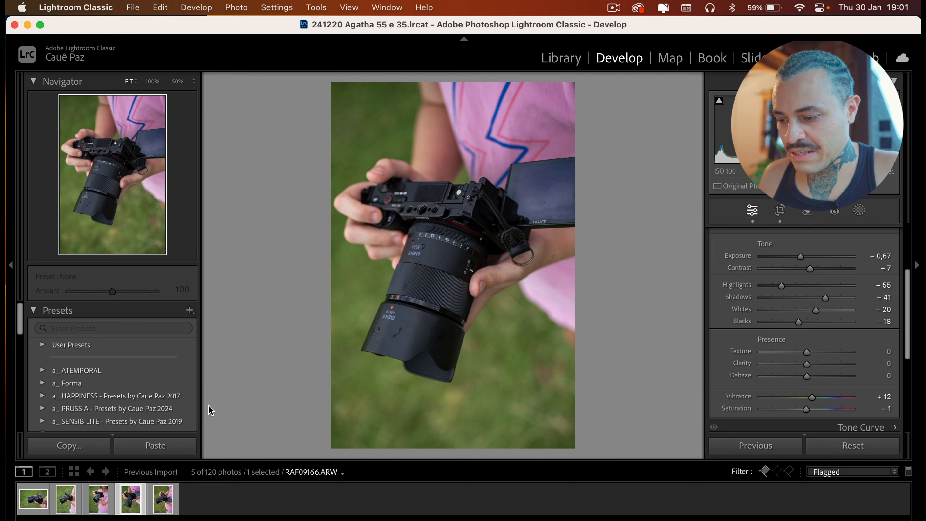
Navigate in Finder to the 25.01.20 - Agatha Filha folder under Documents > Imagens > RAW
click(164, 520)
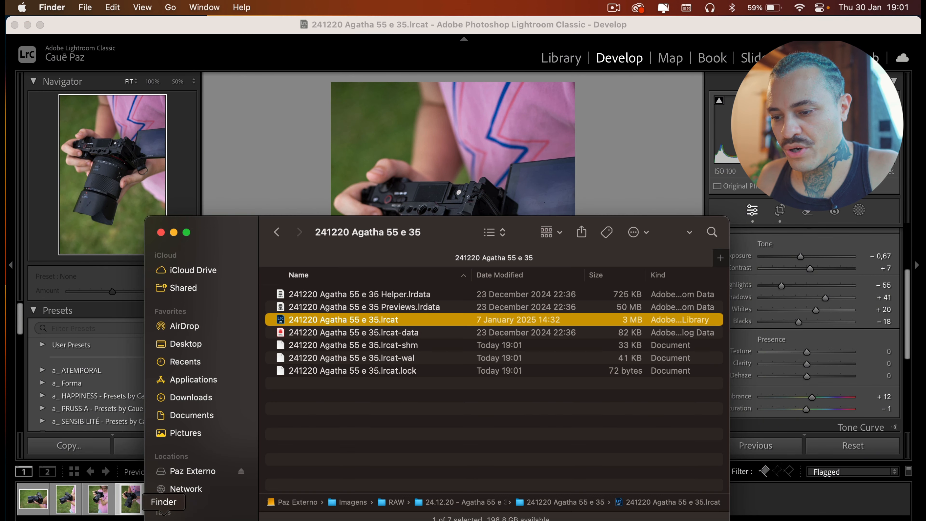
click(212, 419)
double_click(339, 346)
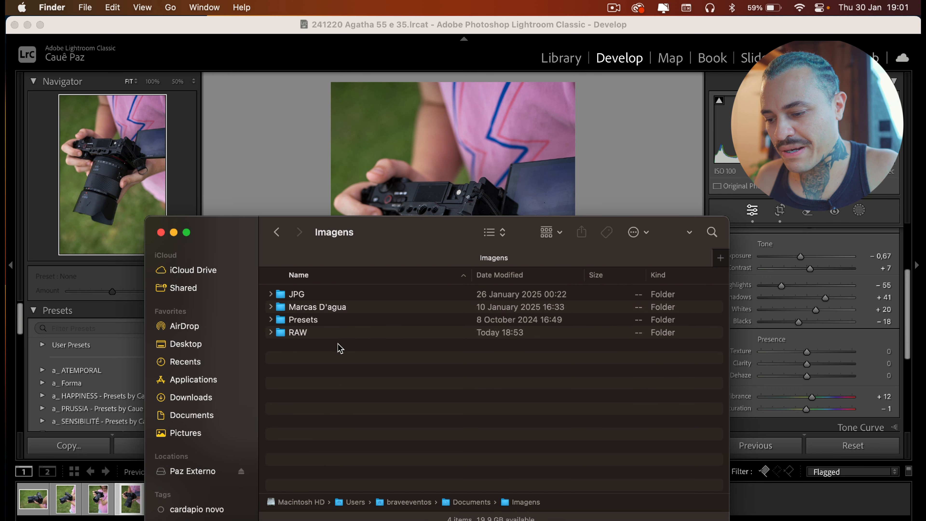
double_click(341, 332)
click(379, 297)
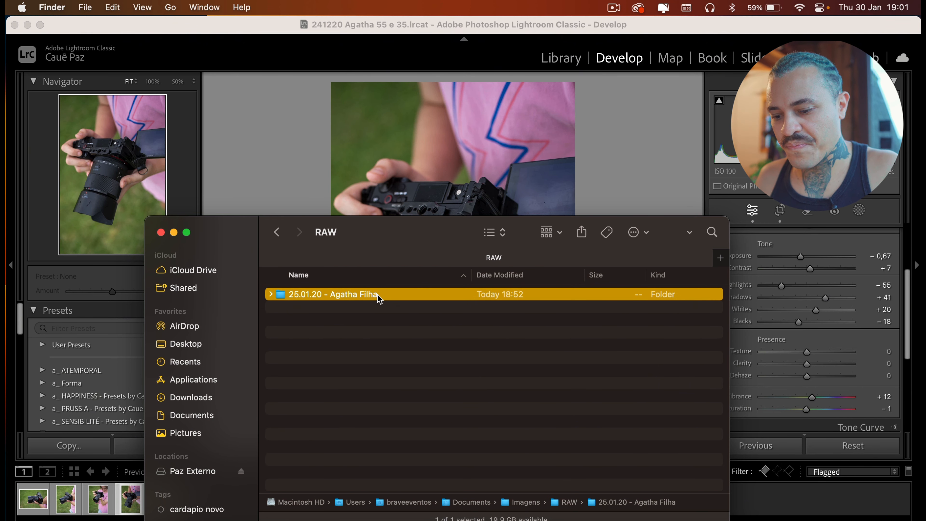
click(378, 297)
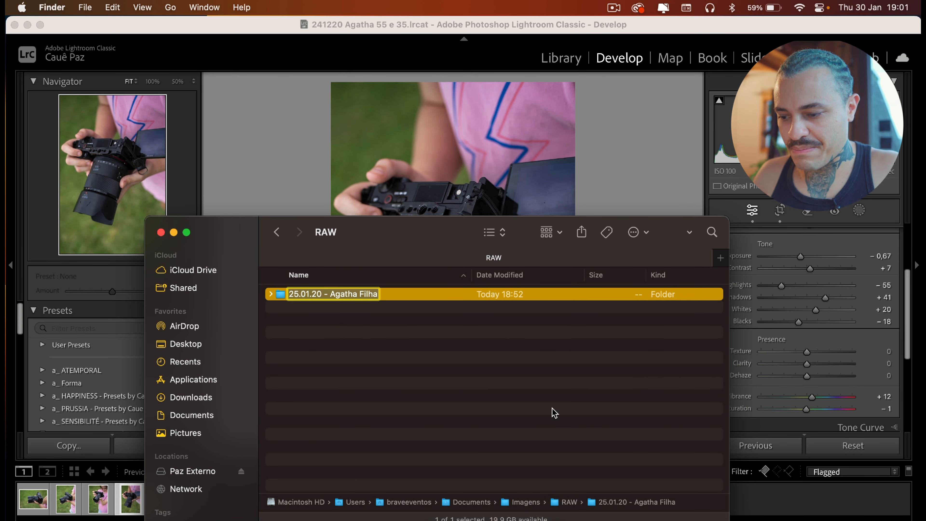
key(Return)
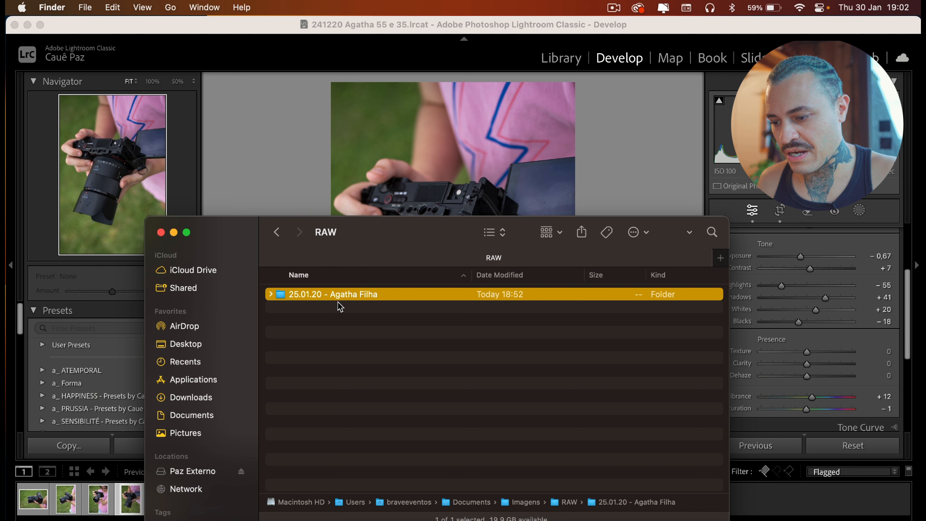
key(Return)
key(super+c)
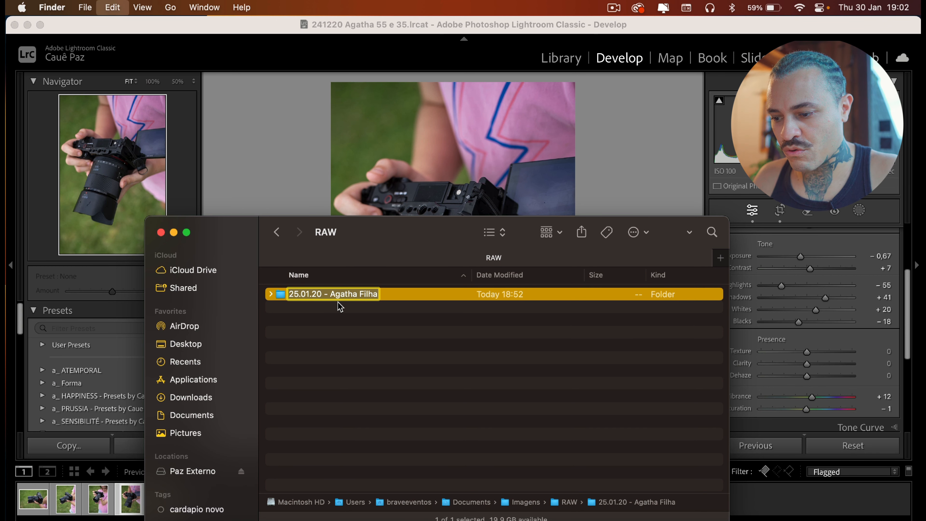
key(Return)
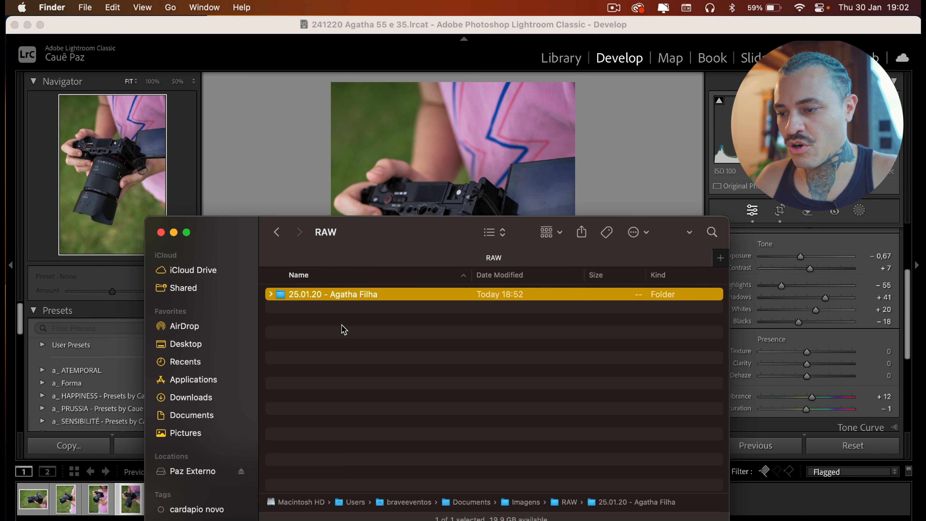
click(351, 16)
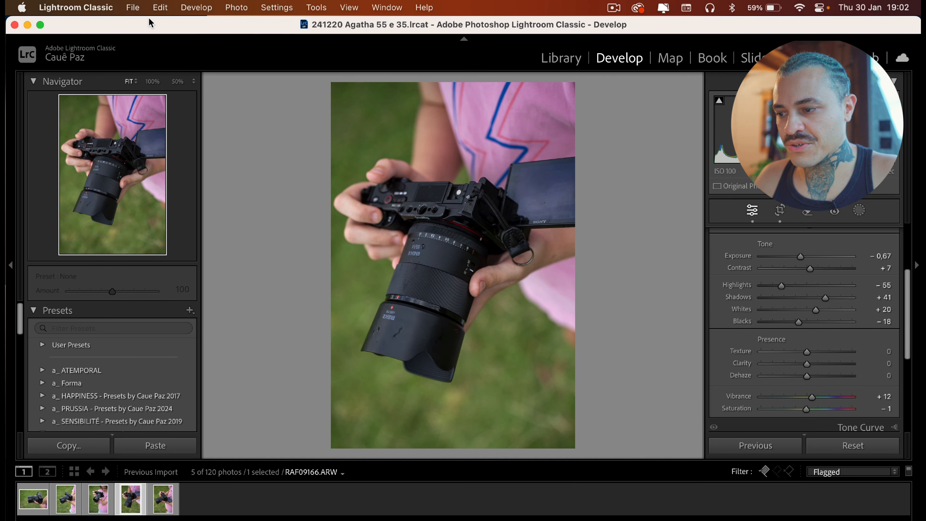
Create a new catalog named 250120 Agatha Filha inside the Imagens > RAW > 25.01.20 - Agatha Filha folder
click(133, 9)
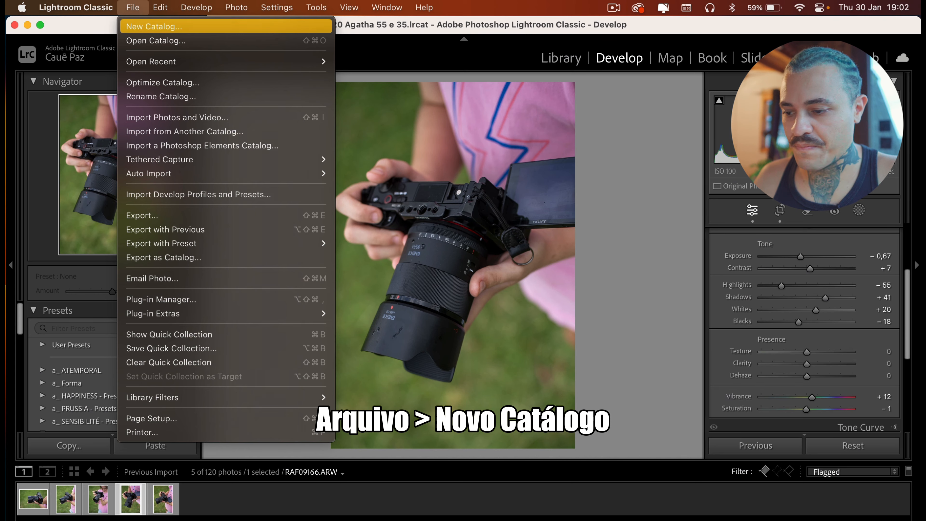
click(138, 24)
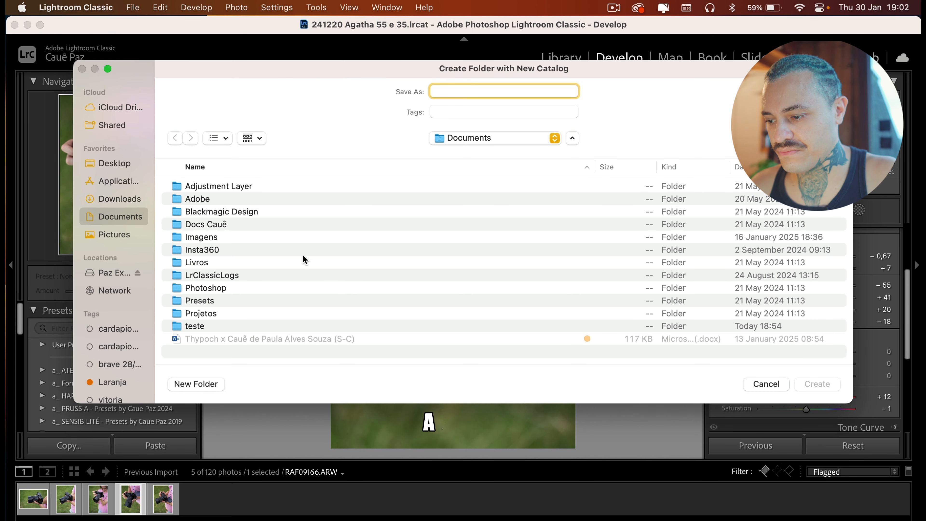
double_click(247, 239)
double_click(262, 226)
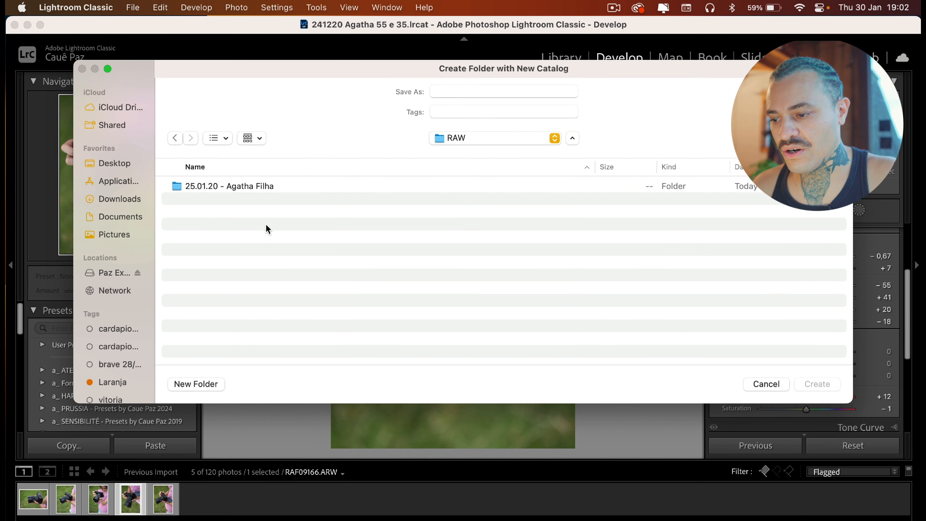
double_click(239, 186)
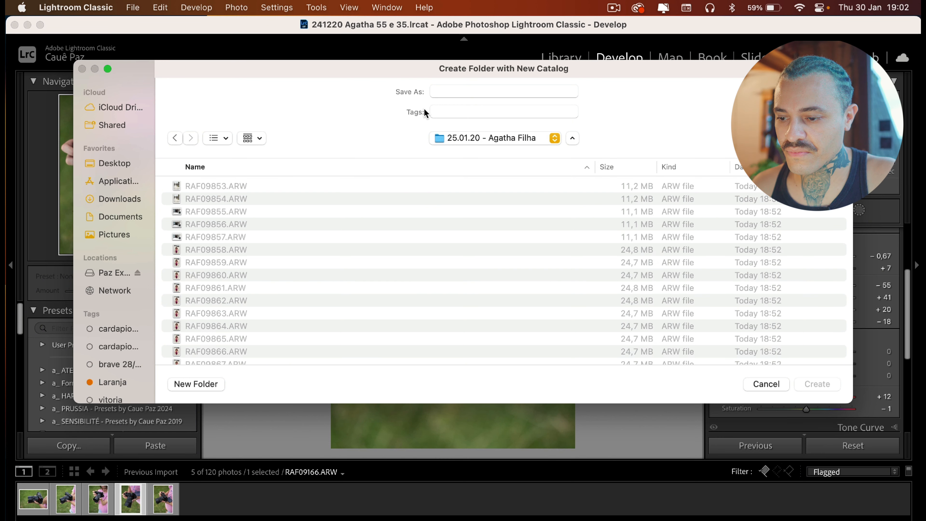
click(455, 92)
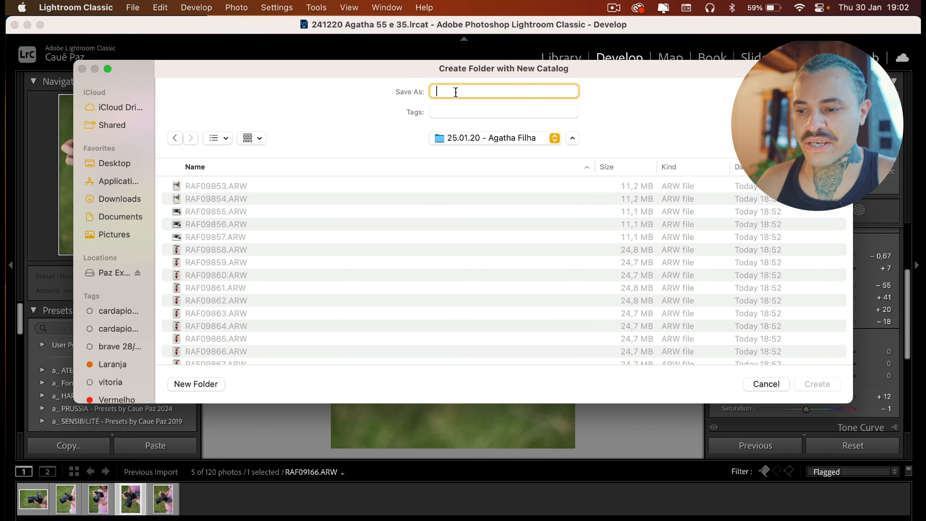
key(super+v)
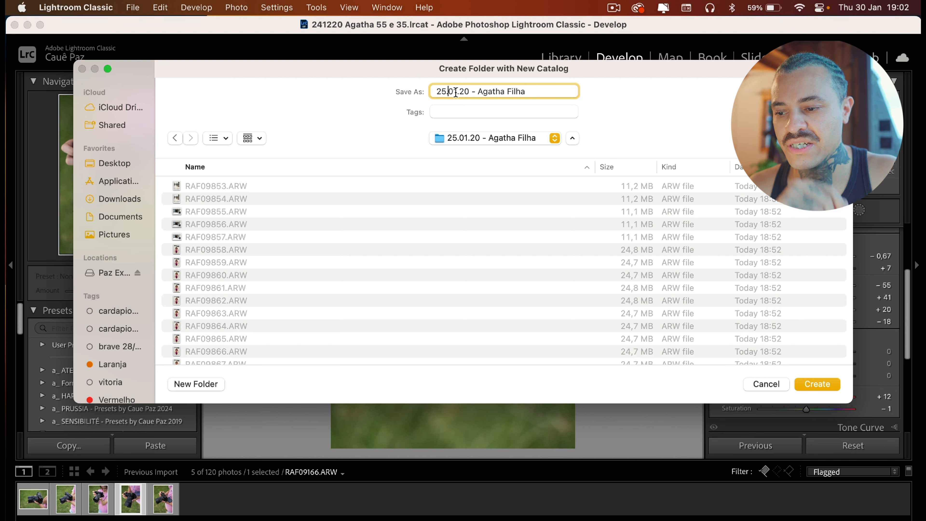
key(BackSpace)
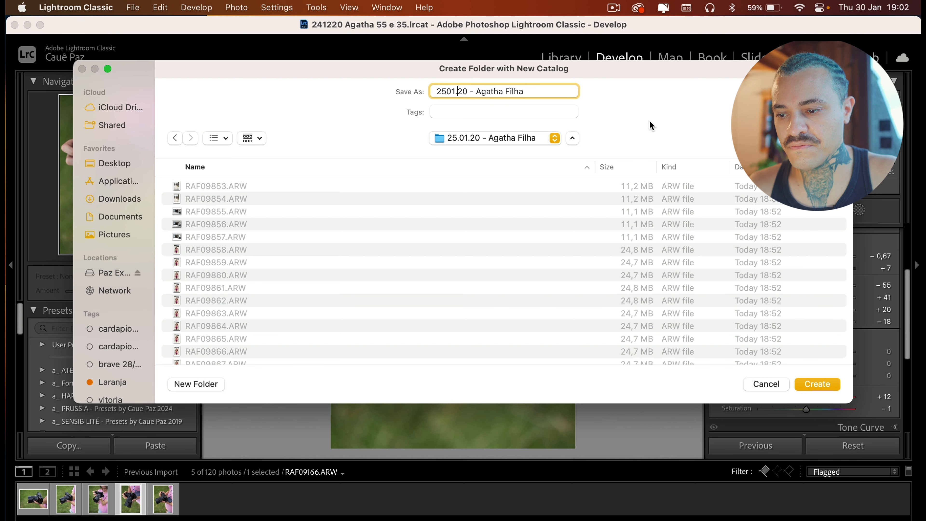
key(BackSpace)
key(BackSpace)
key(Delete)
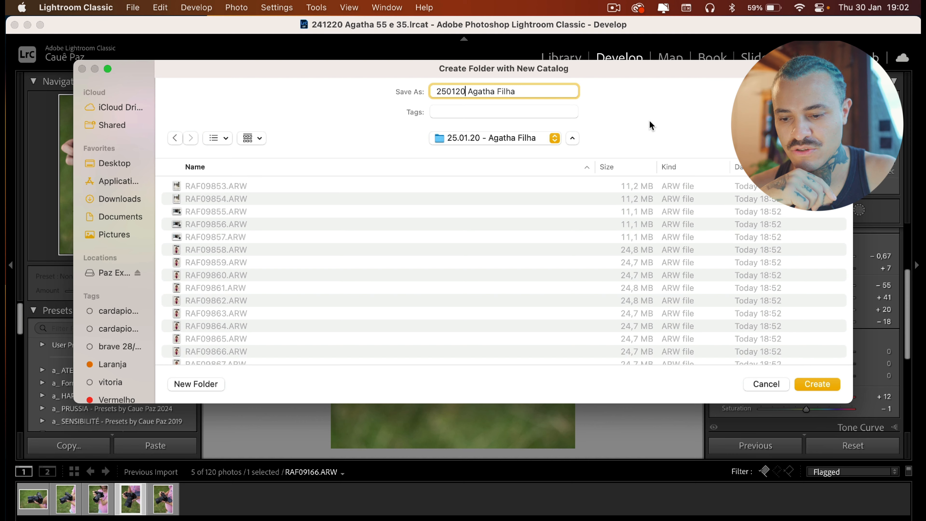
key(Return)
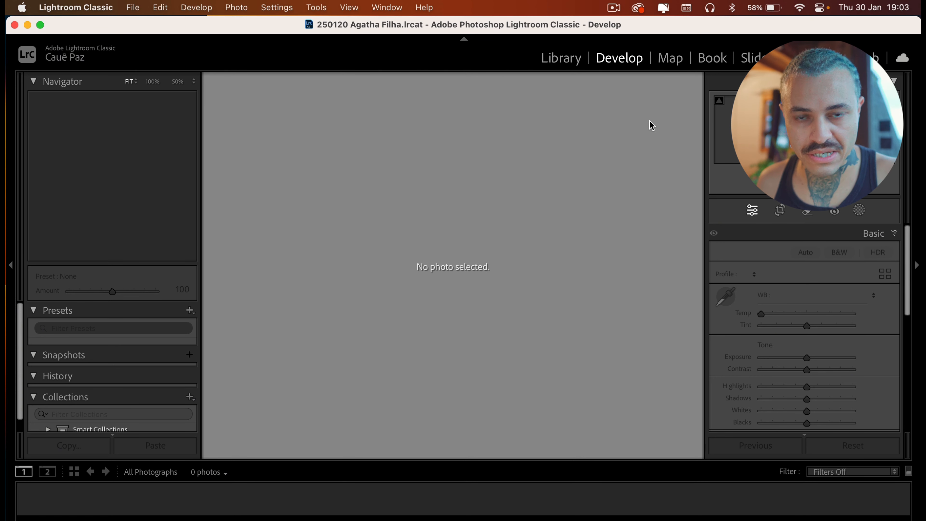
Switch to the Library and start an import, choosing the 25.01.20 - Agatha Filha folder in Documents > Imagens > RAW as the source
click(563, 63)
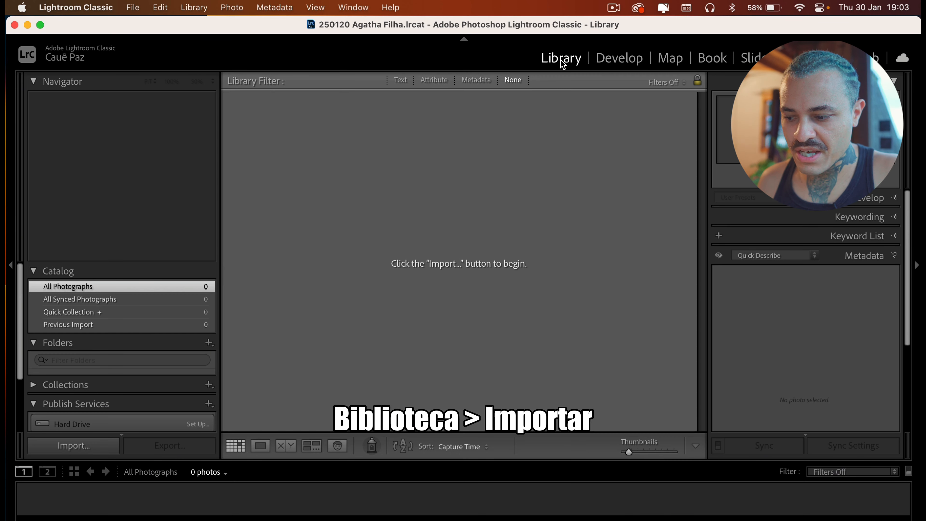
click(90, 451)
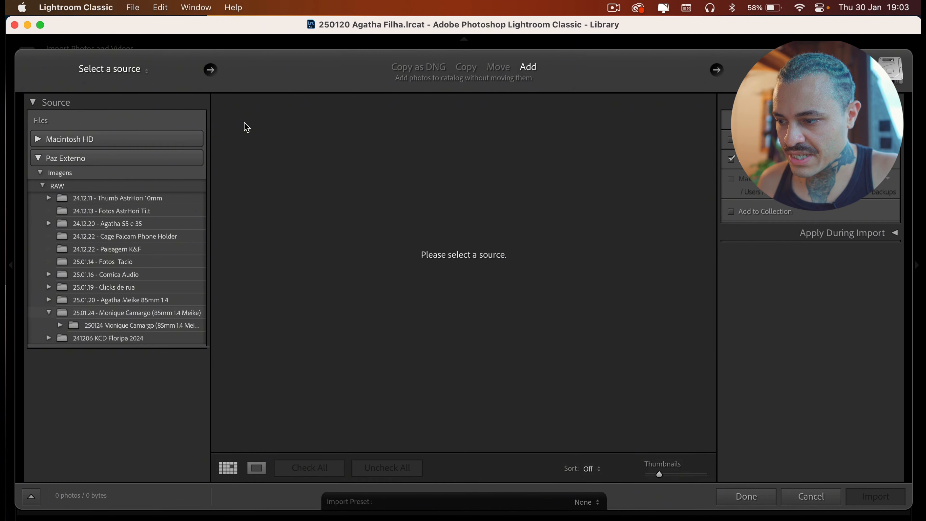
click(148, 78)
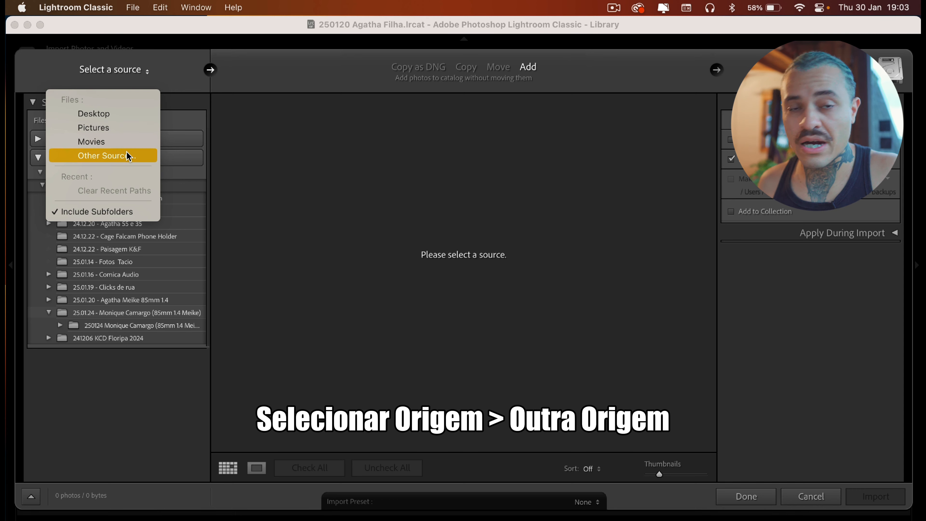
click(127, 155)
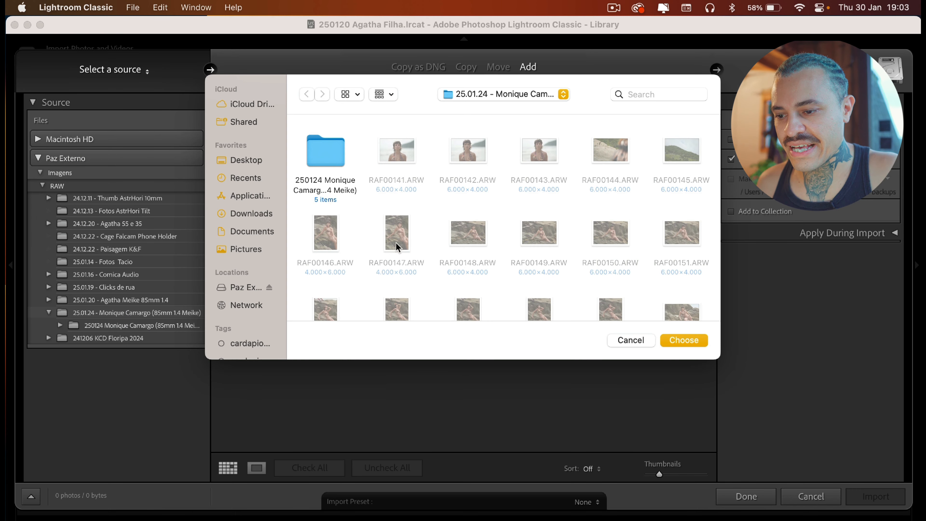
click(256, 233)
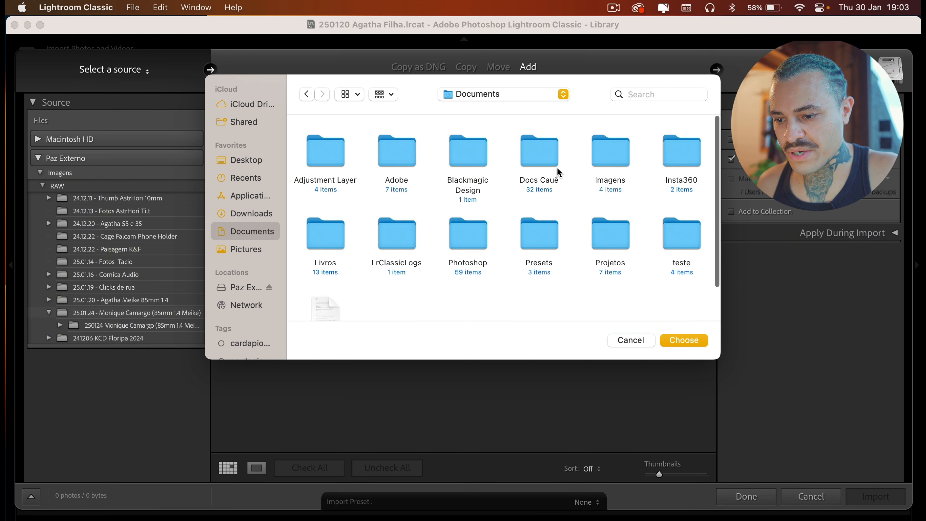
double_click(615, 156)
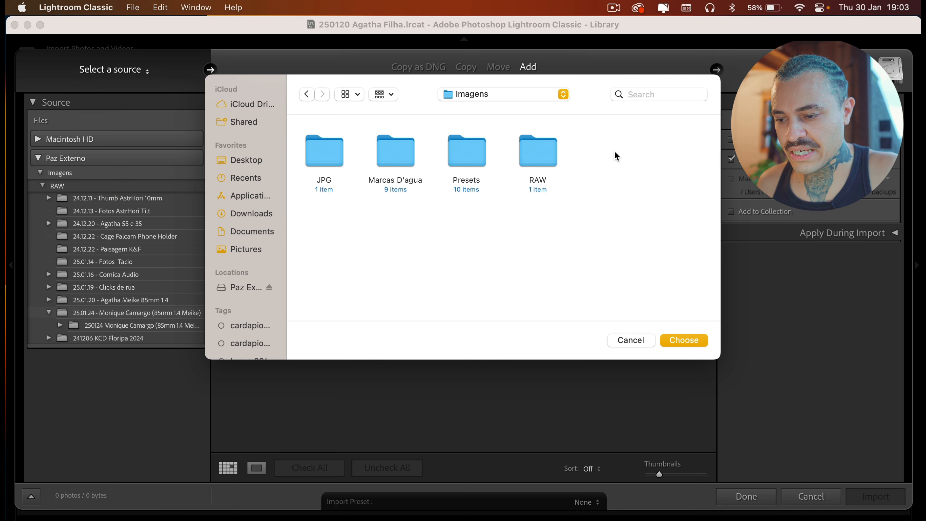
double_click(536, 151)
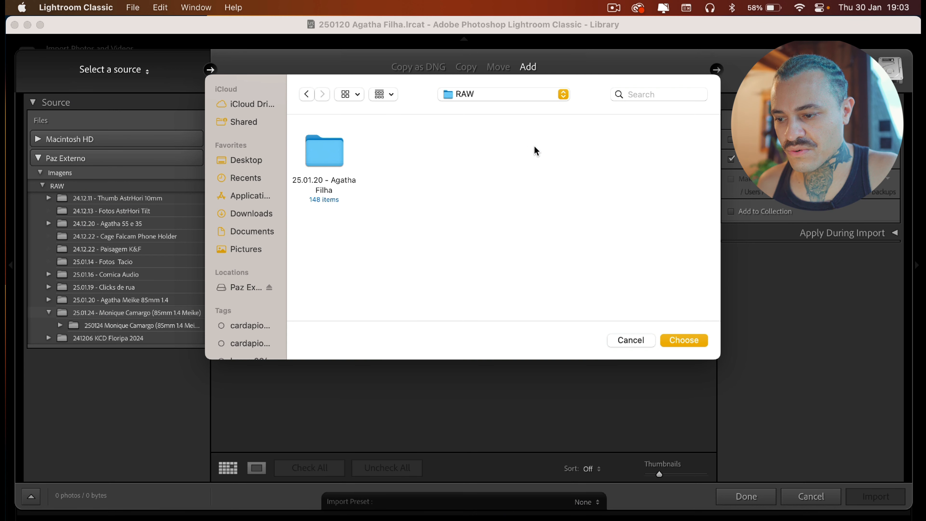
click(332, 154)
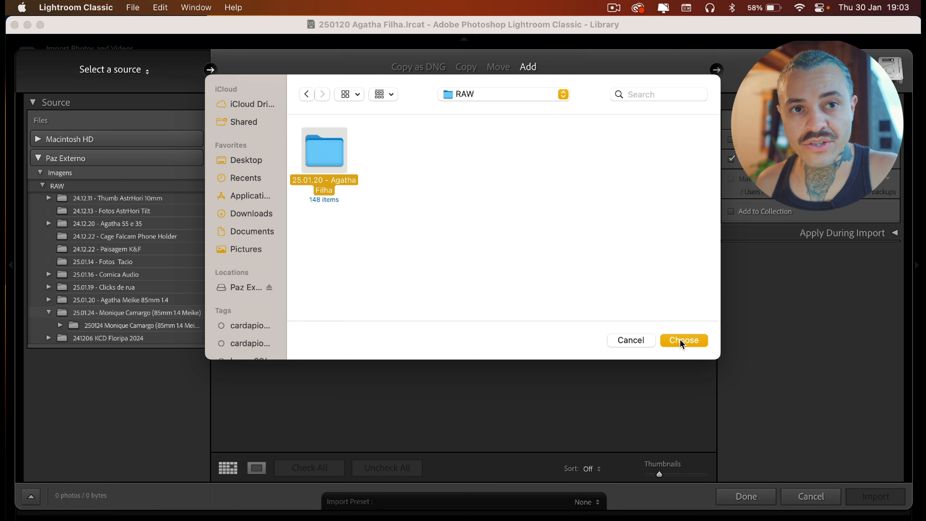
click(681, 341)
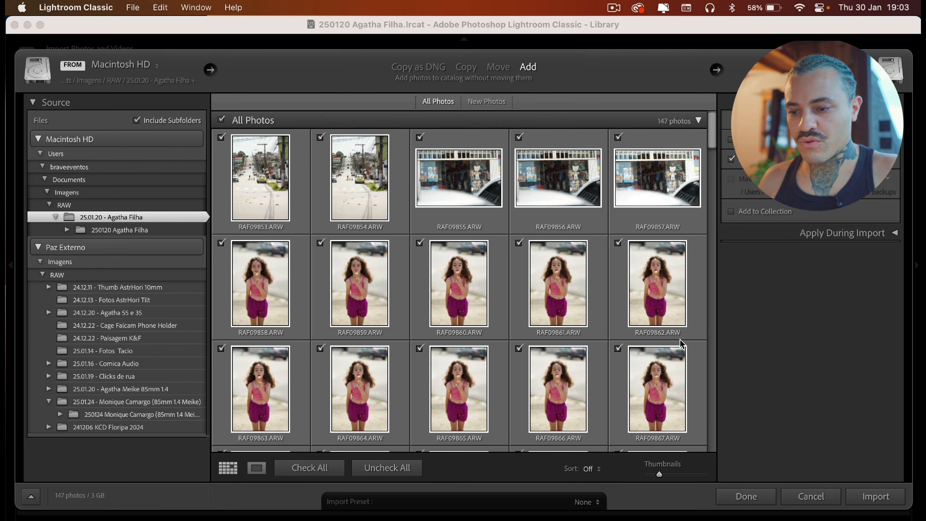
Enable Build Smart Previews and import all the shoot's photos into the catalog using Add
scroll(681, 344, down, 20)
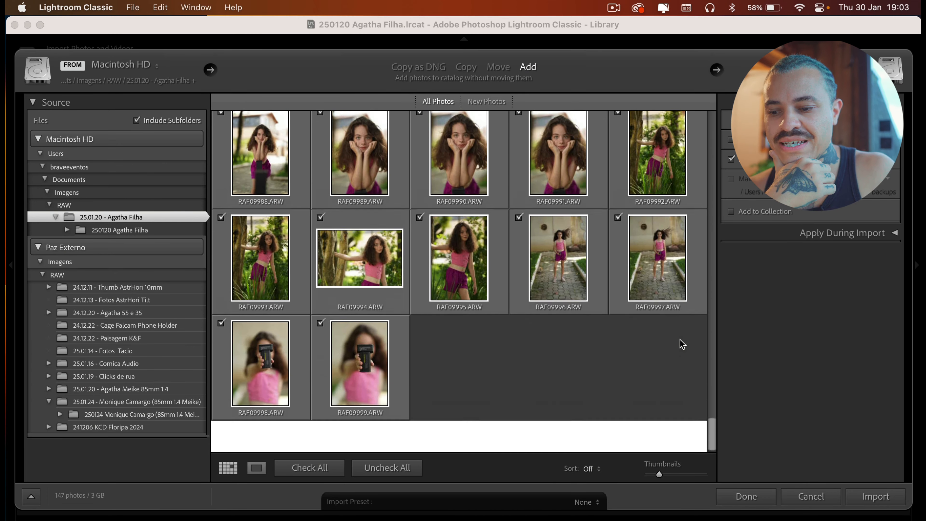
scroll(681, 344, up, 20)
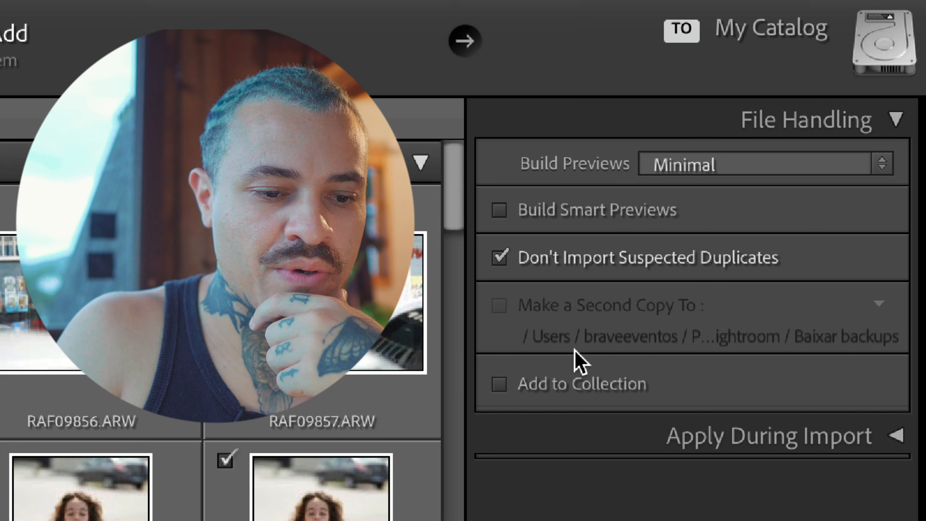
click(507, 213)
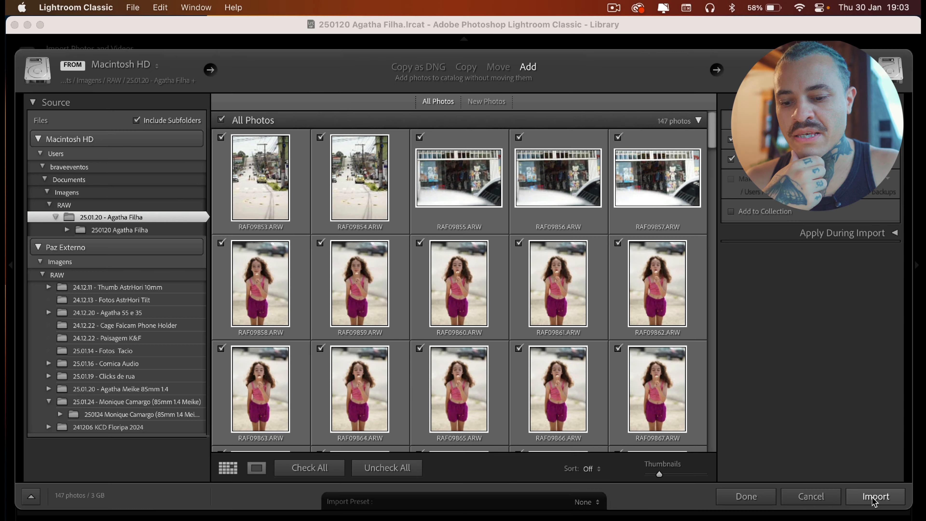
click(874, 497)
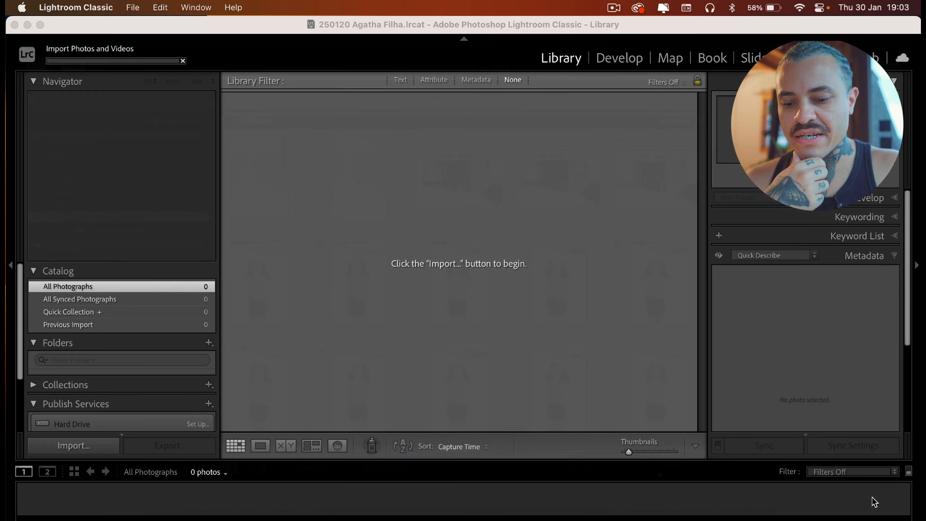
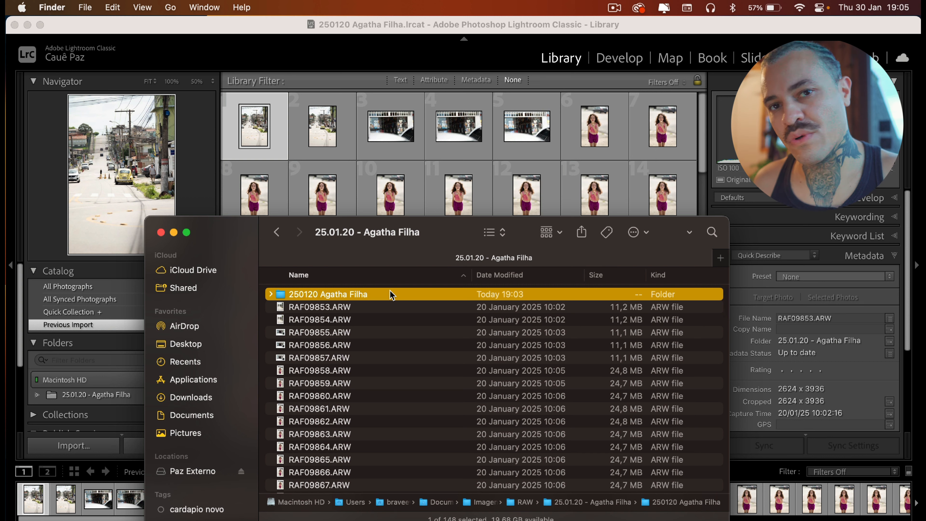
Inspect the 250120 Agatha Filha catalog folder's info and close the info window
right_click(350, 295)
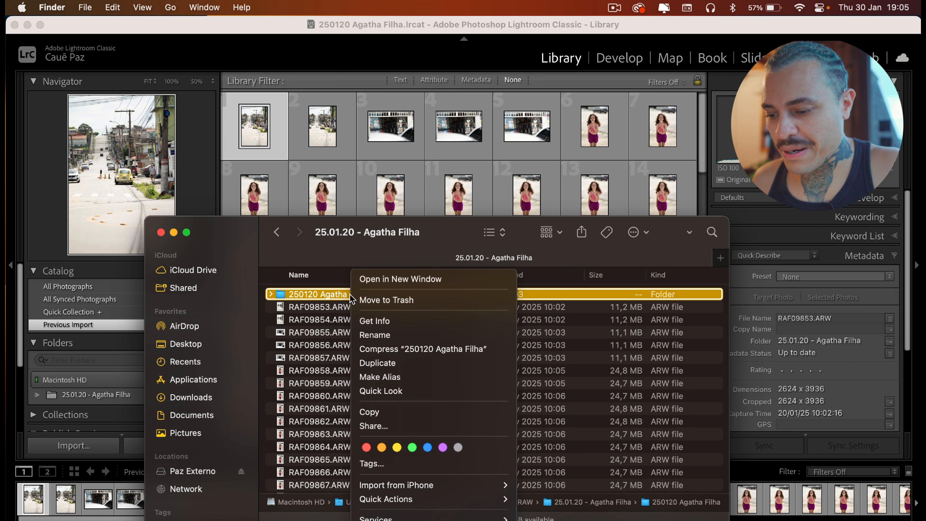
click(425, 323)
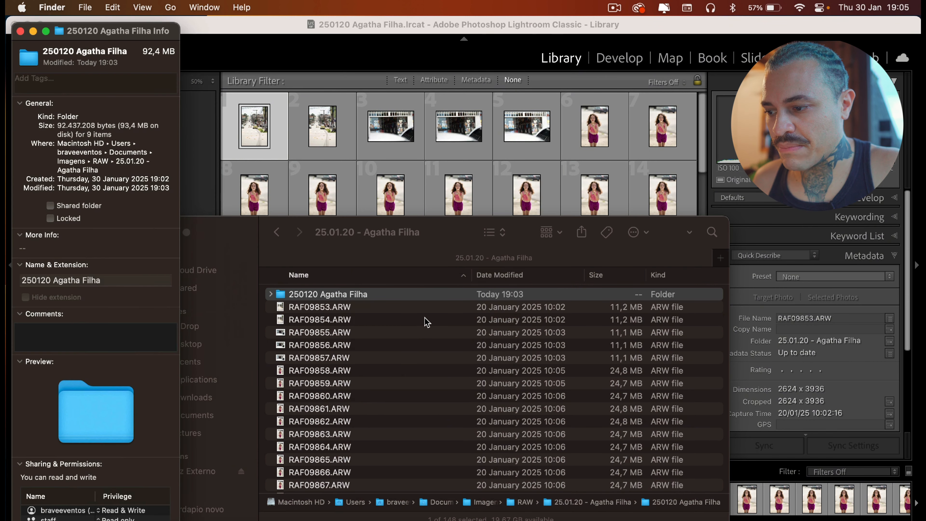
click(20, 31)
Go up to the RAW folder and inspect the 25.01.20 - Agatha Filha folder's info, then close it
click(524, 362)
key(super+Up)
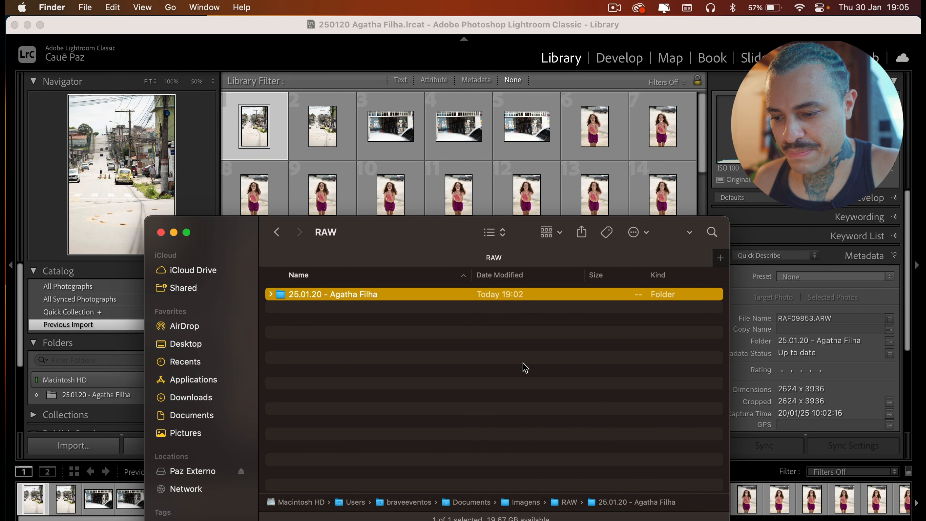
right_click(437, 297)
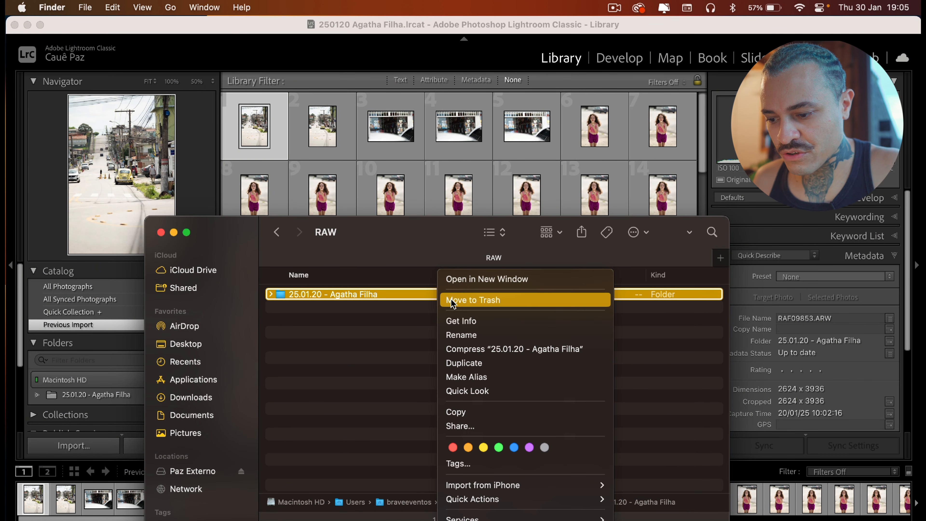
click(483, 323)
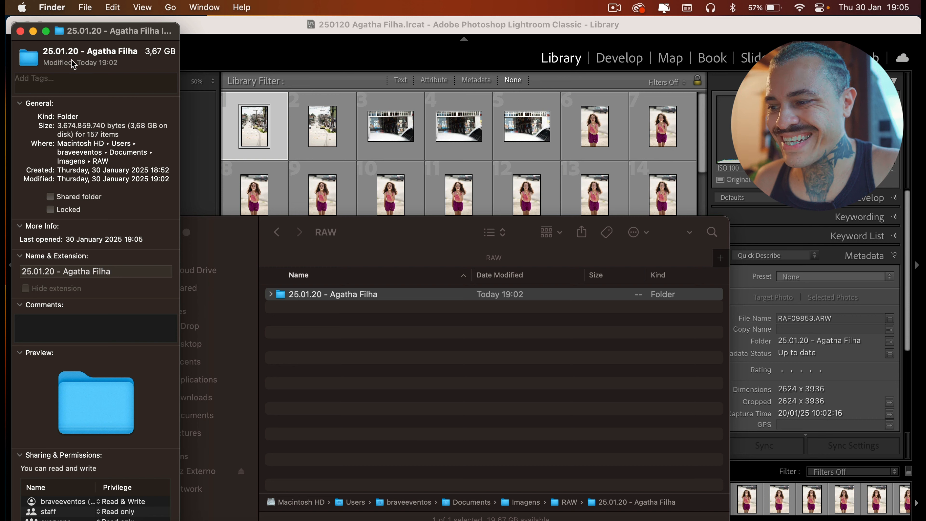
click(20, 31)
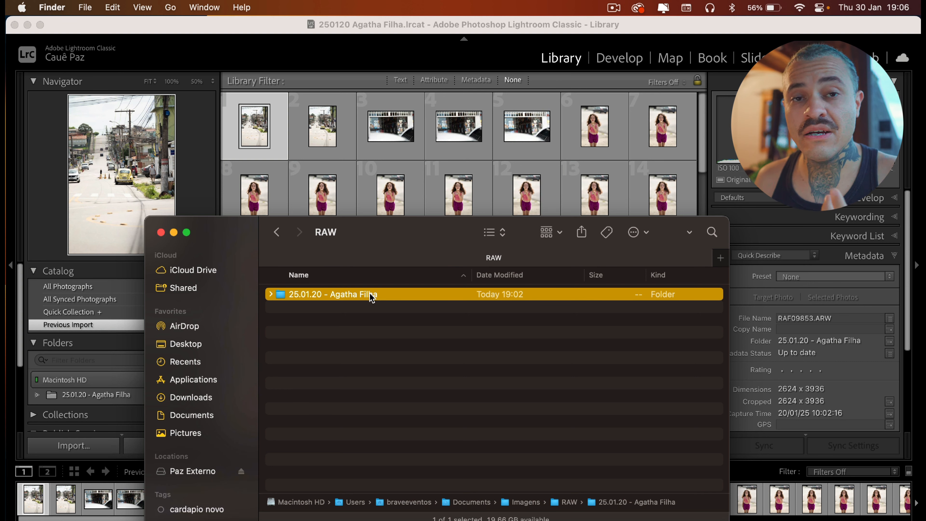
Return to Lightroom, switch to Develop and open the photo of the girl with the flower from the filmstrip
click(611, 63)
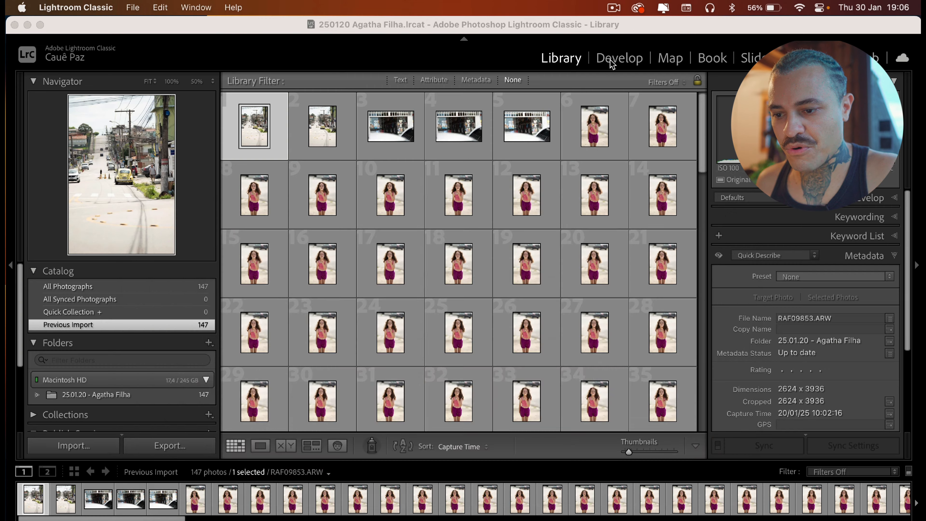
click(611, 64)
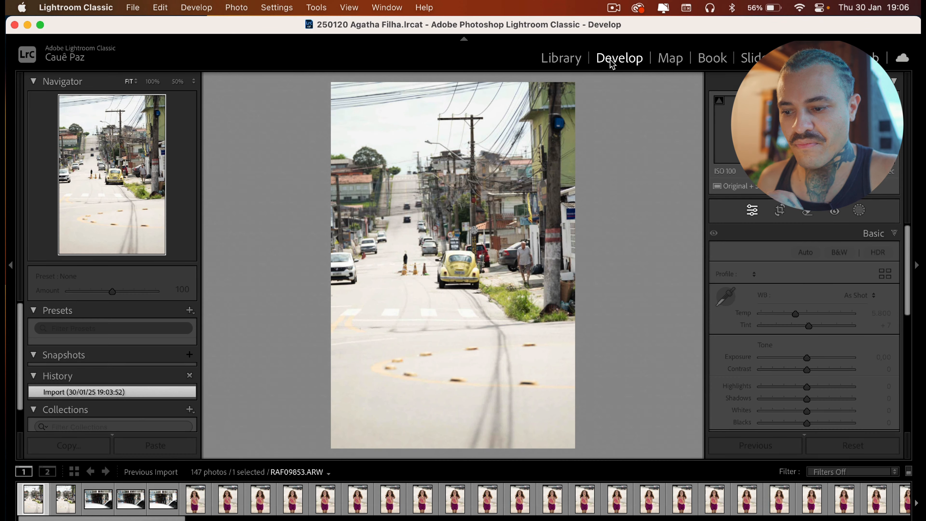
click(660, 505)
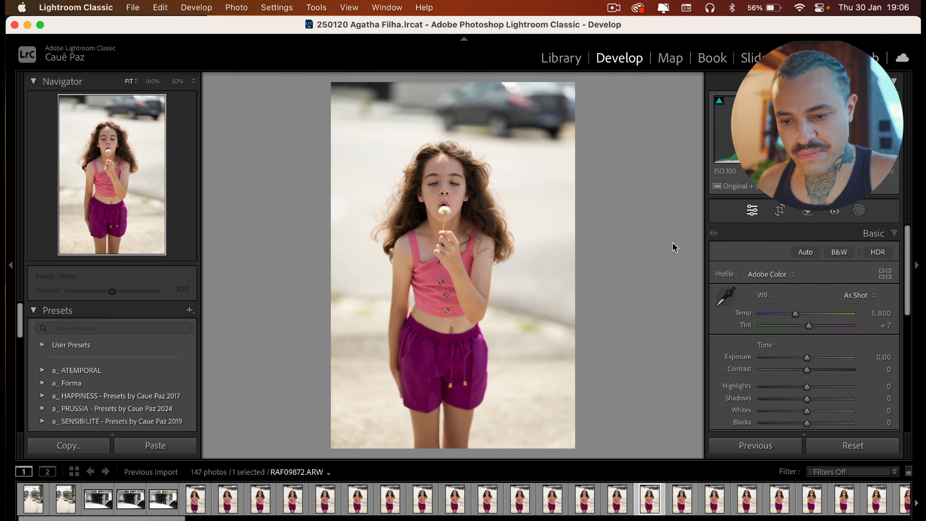
Apply Auto tone to the photo and reset Exposure back to 0
click(859, 211)
click(859, 210)
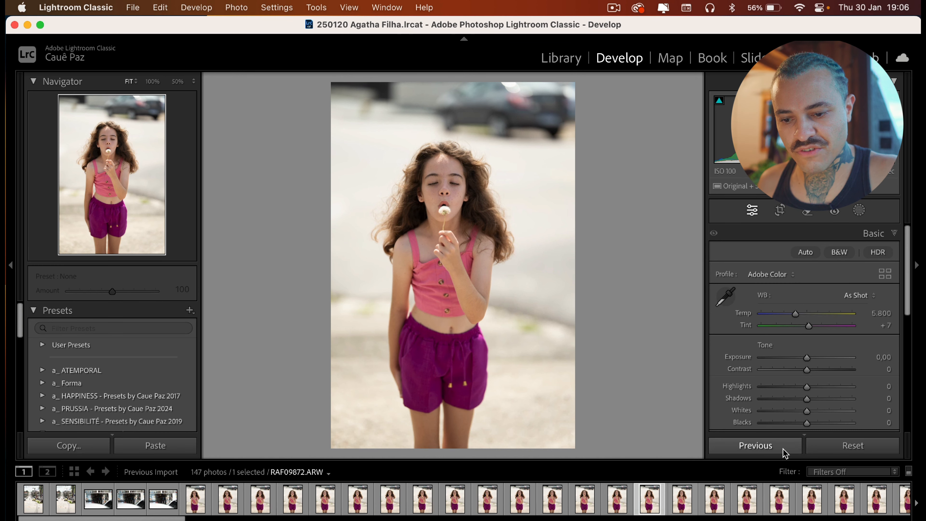
click(804, 252)
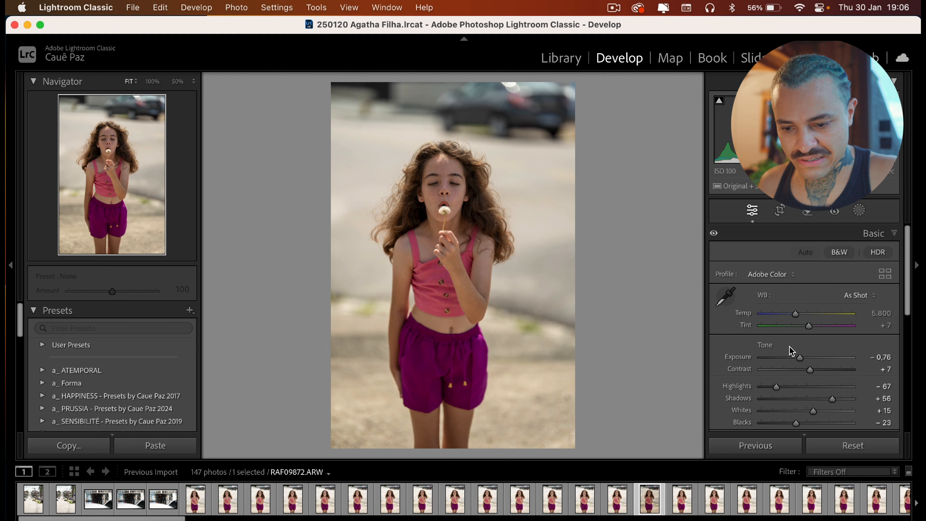
drag(799, 358, 807, 363)
double_click(804, 358)
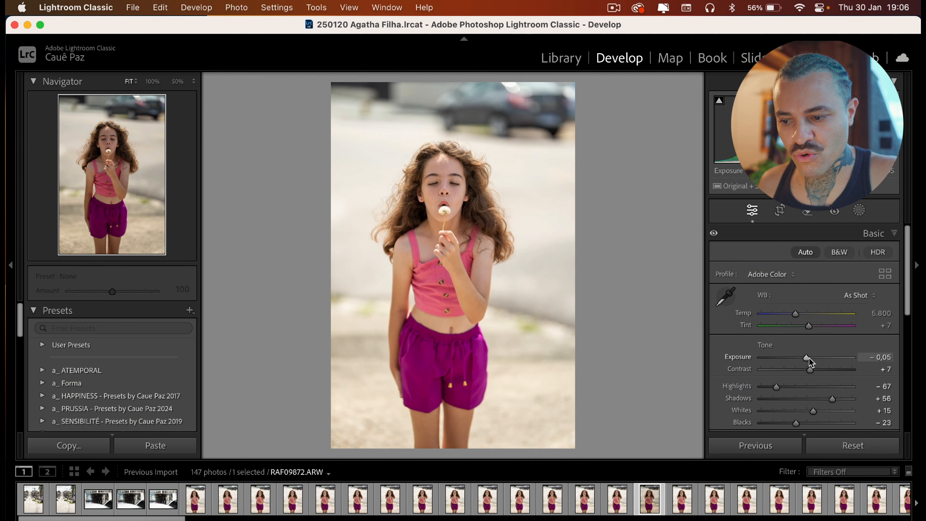
Add a Select Subject mask, toggle its overlay to check it, and raise the mask's Exposure to 0.40
click(859, 211)
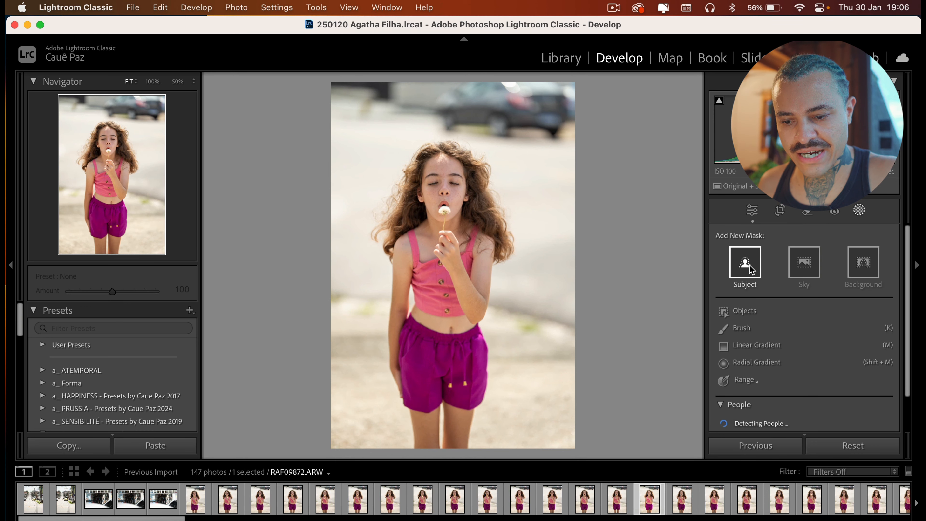
click(750, 270)
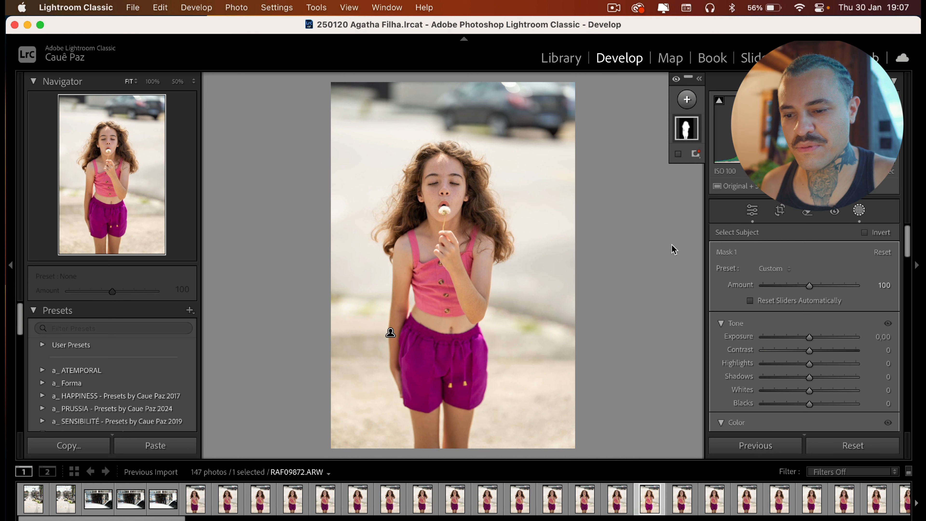
mouse_move(686, 134)
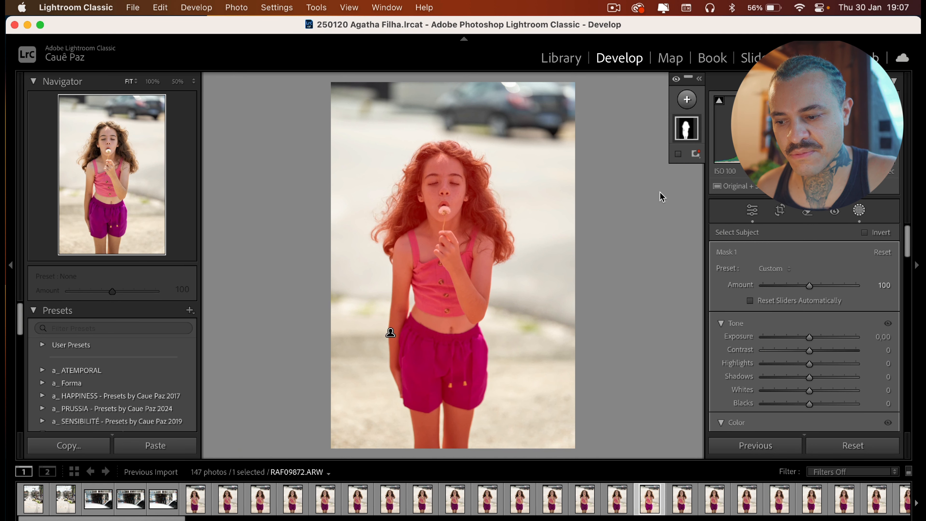
key(o)
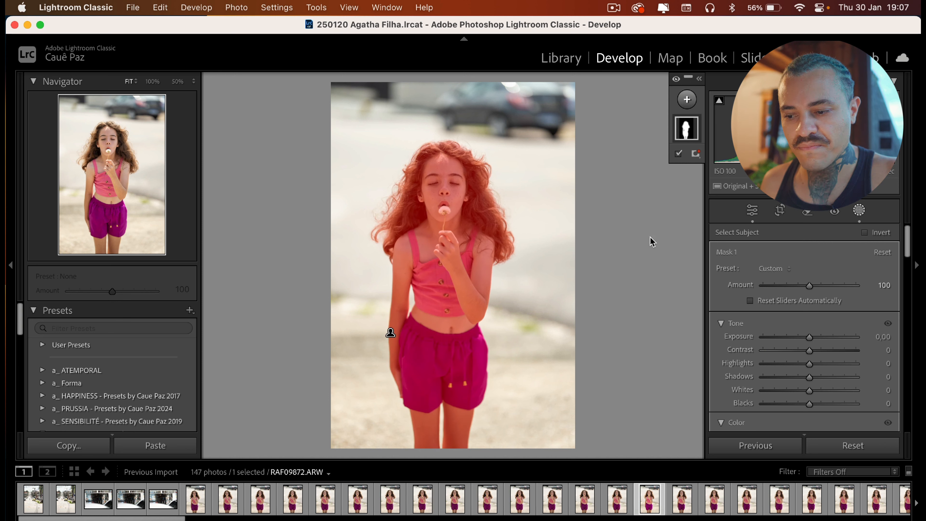
key(o)
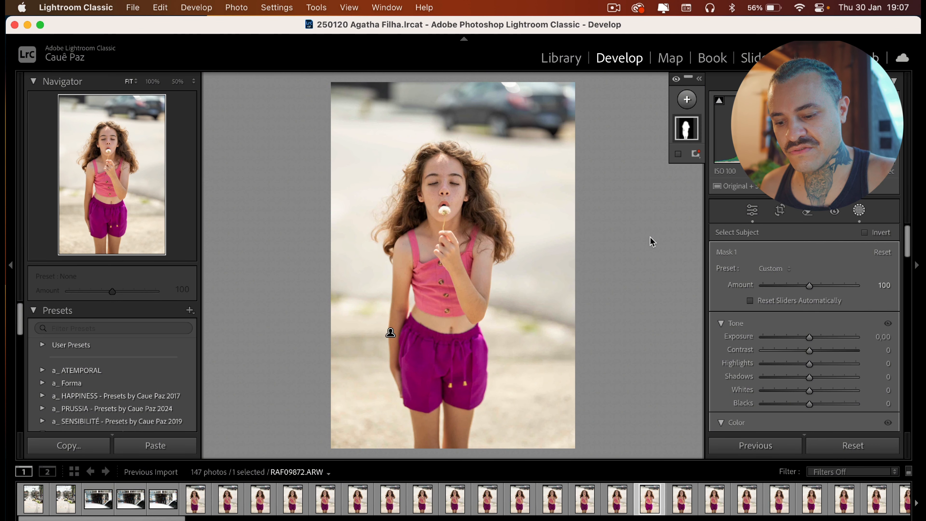
key(o)
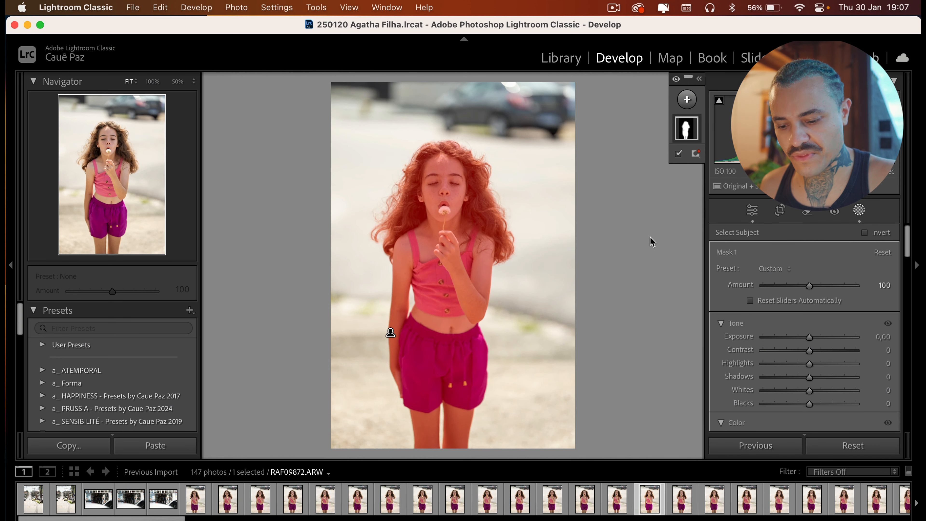
key(o)
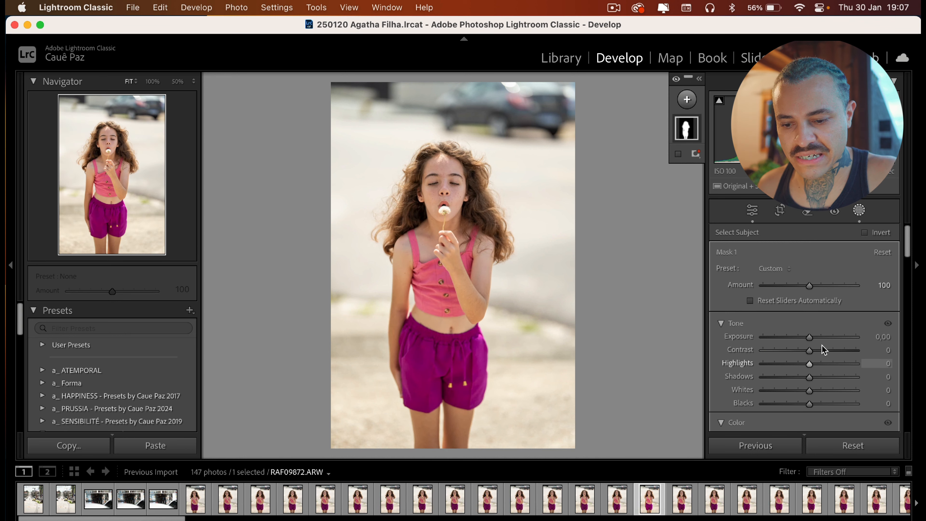
drag(810, 339, 815, 338)
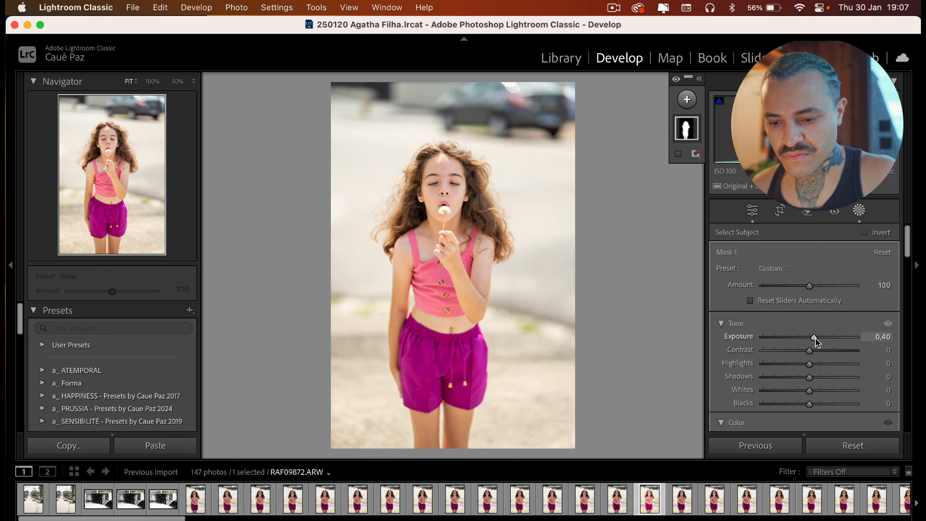
key(Escape)
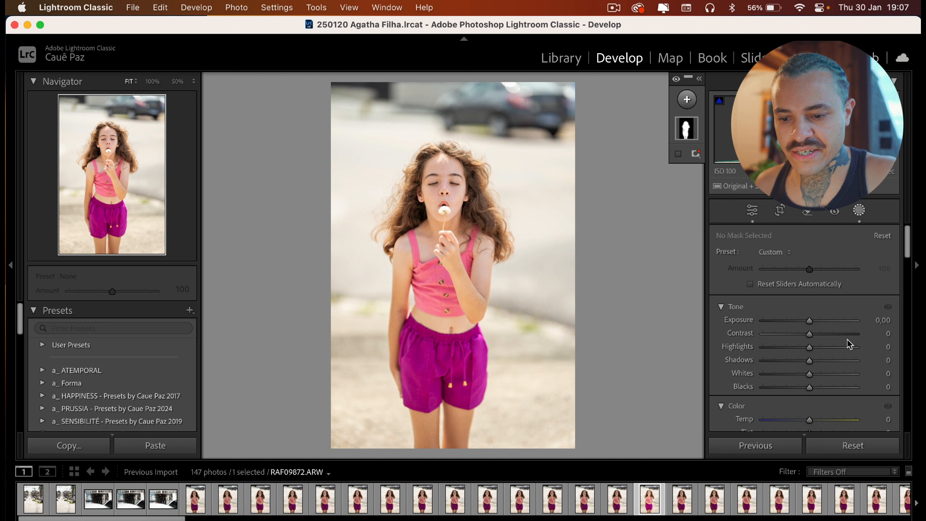
key(Escape)
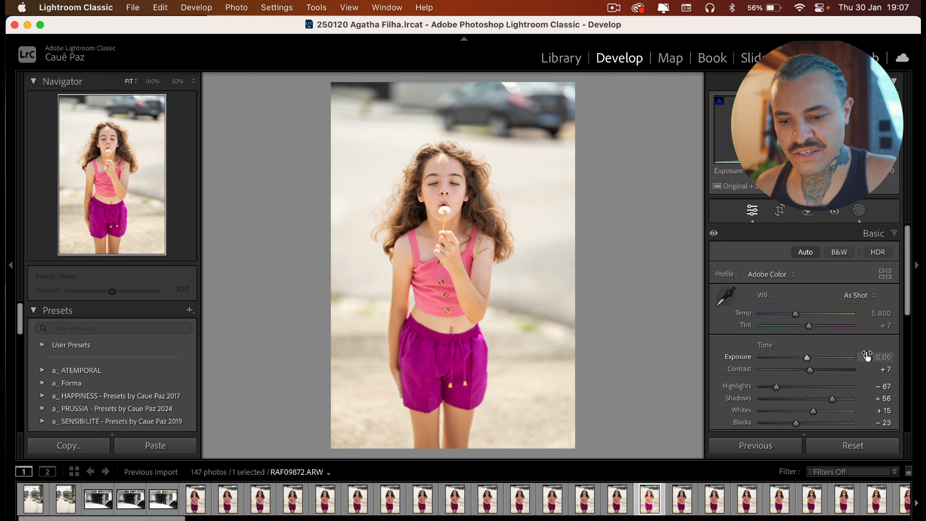
Set the photo's global Exposure to -0,4
click(882, 357)
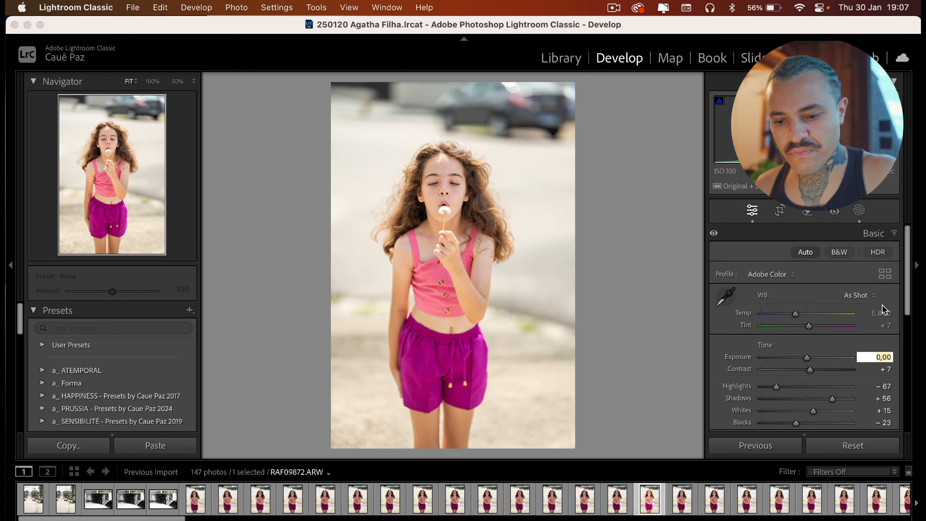
text(-0,4)
key(Return)
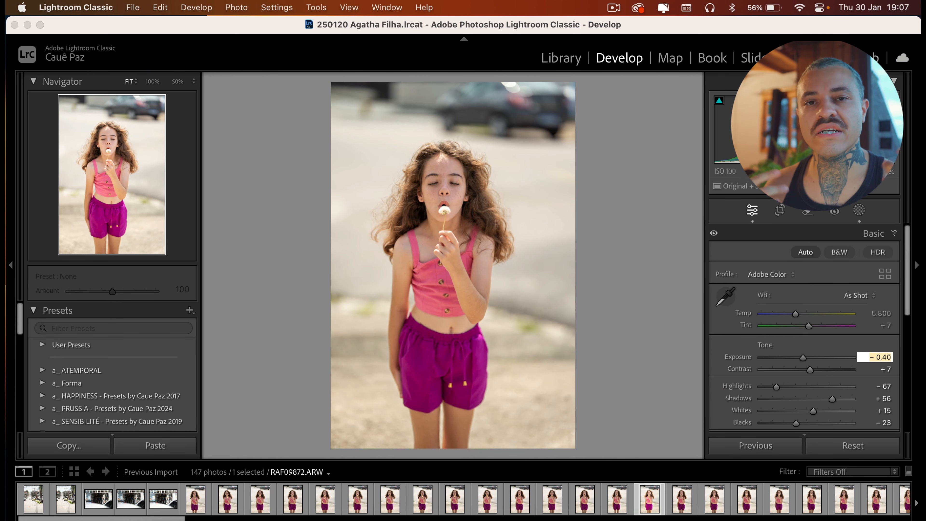
key(Return)
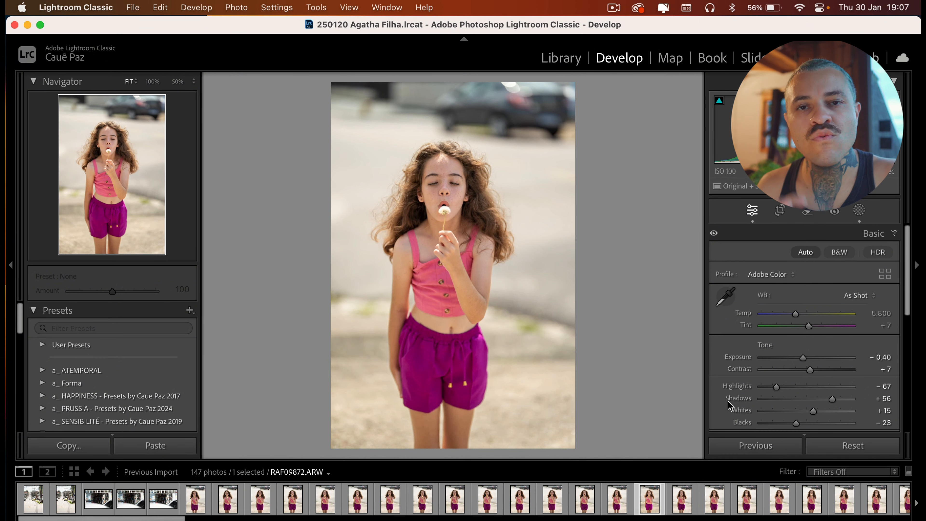
Browse forward through the filmstrip and flag the close-up portrait RAF09913 as Pick
click(714, 496)
scroll(713, 492, right, 10)
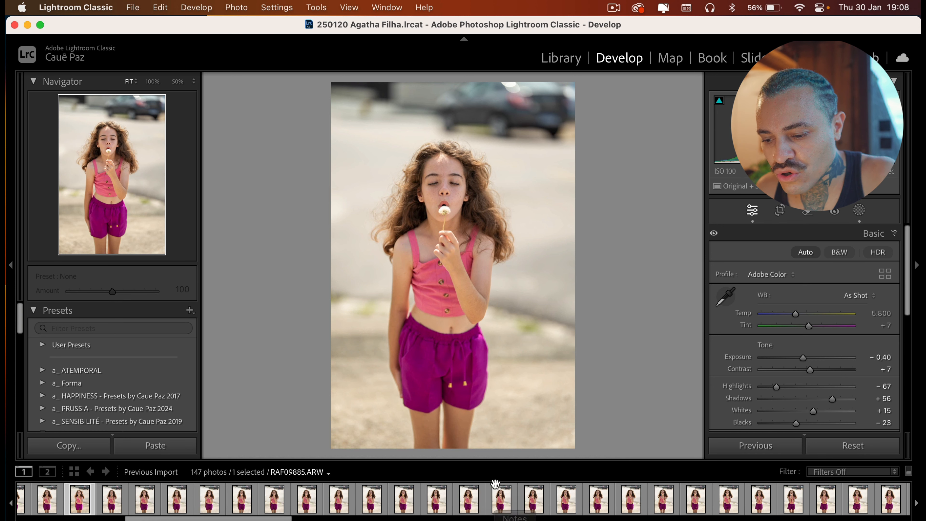
click(469, 498)
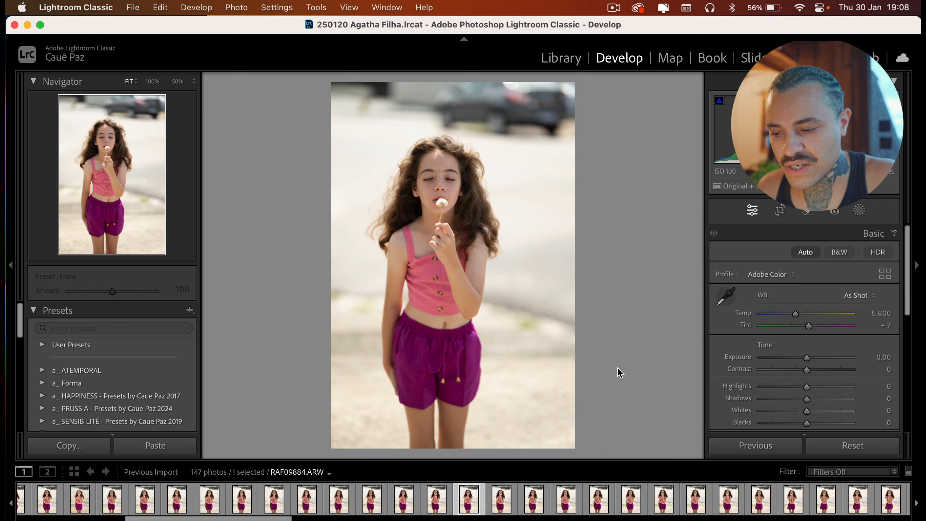
key(Right)
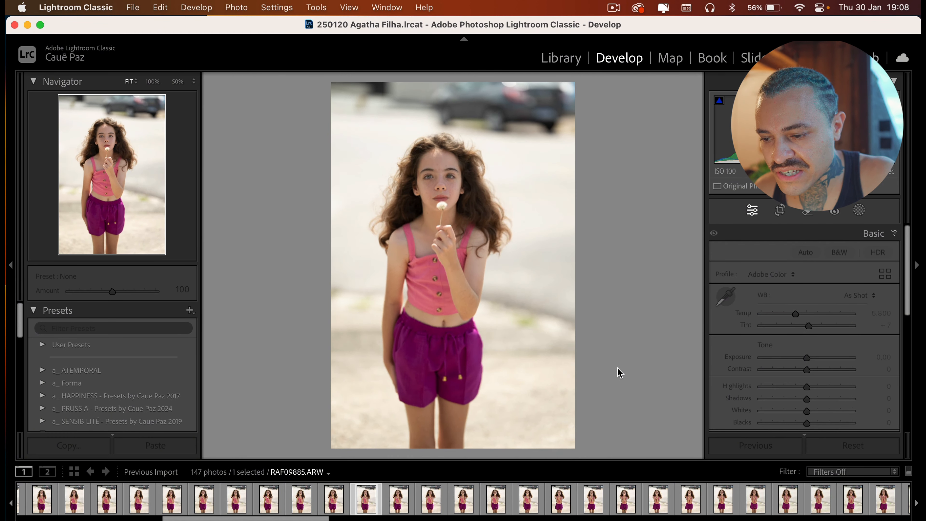
key(Right)
key(Right)
key(Right)
key(Right)
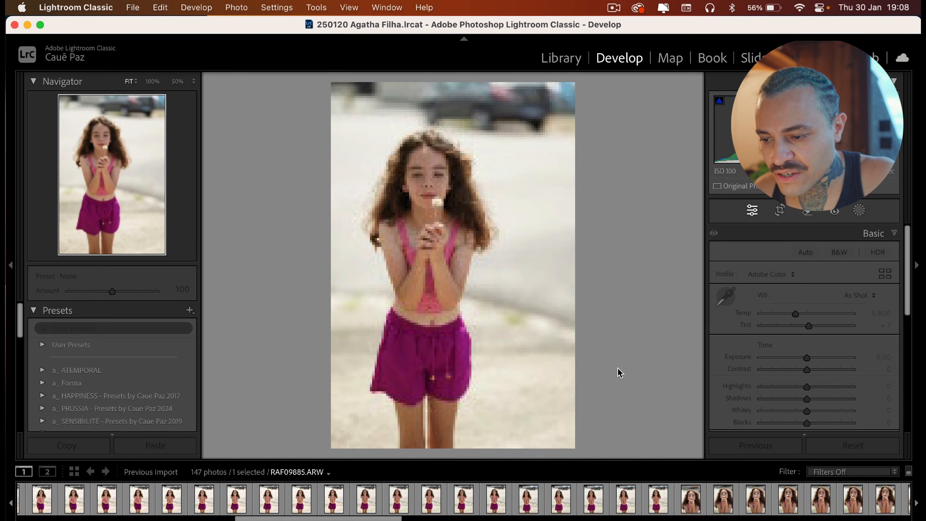
key(Right)
key(Right)
key(Right)
key(Right)
key(Right)
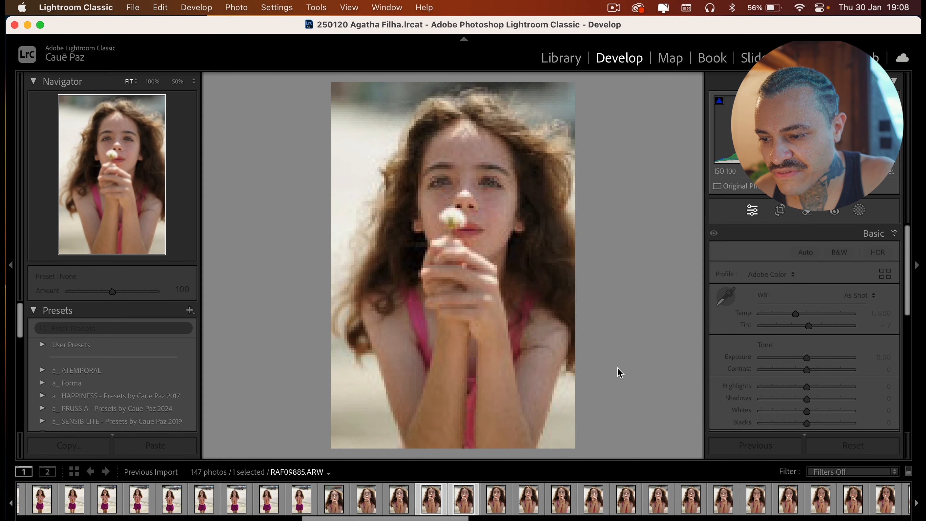
key(p)
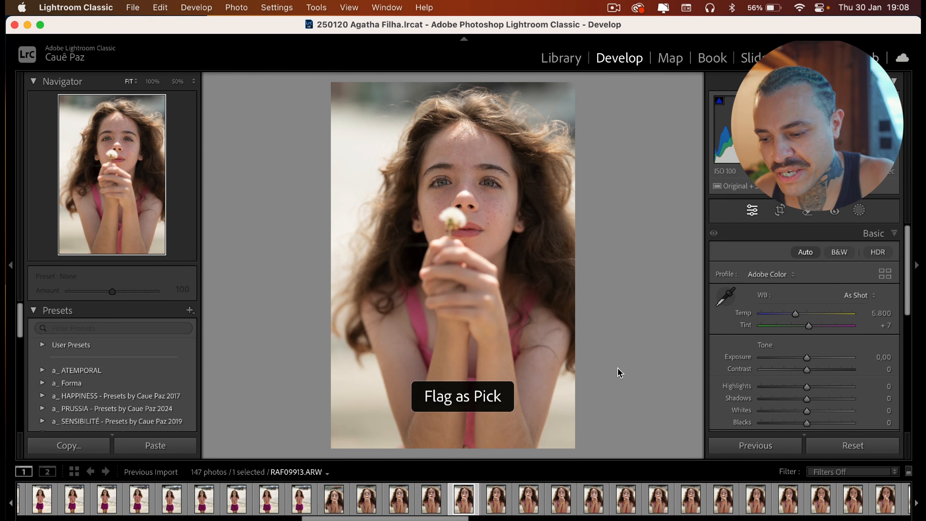
Move a few photos ahead and flag the smiling portrait RAF09929 as Pick
key(Right)
key(Right)
key(Right)
key(Right)
key(Right)
key(Right)
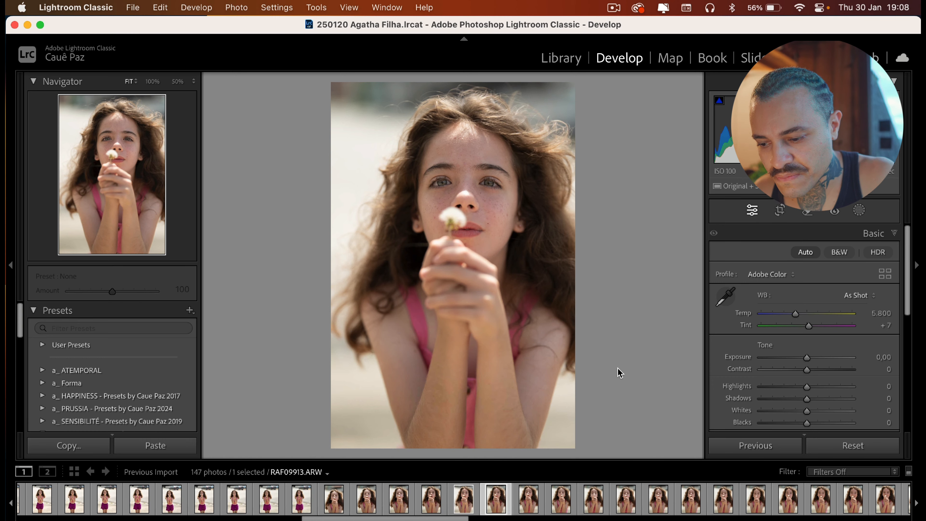
key(Right)
key(Right)
key(Right)
key(Right)
key(Right)
key(Right)
key(Right)
key(Right)
key(Right)
key(Right)
key(Right)
key(Right)
key(Right)
key(Right)
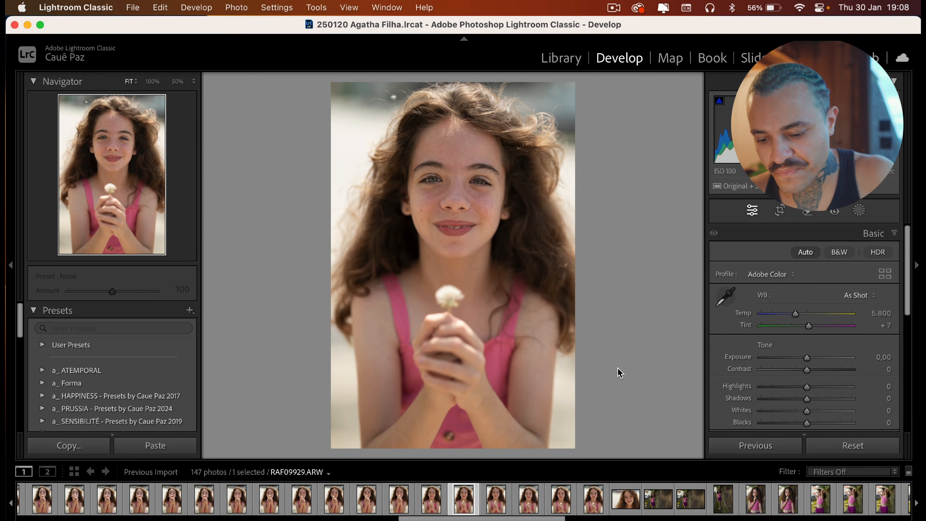
key(p)
Continue browsing to the next photos in the shoot
key(Right)
key(Right)
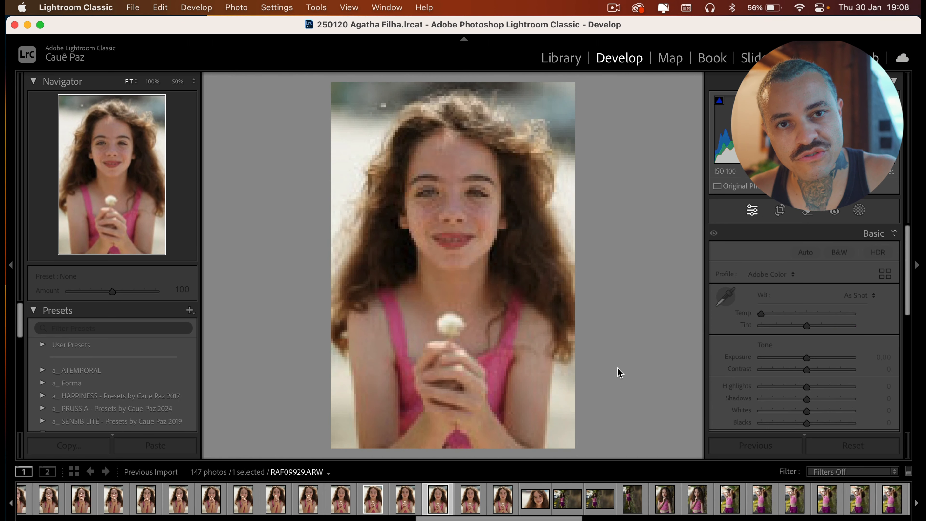
key(Right)
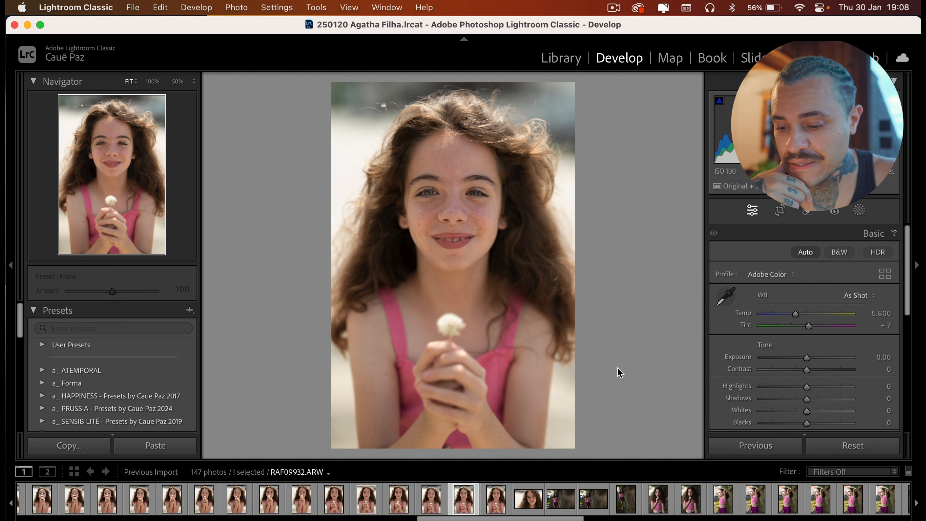
Browse ahead and flag the hand-on-chin portrait RAF09938 as Pick
key(Right)
key(Right)
key(Right)
key(Right)
key(Right)
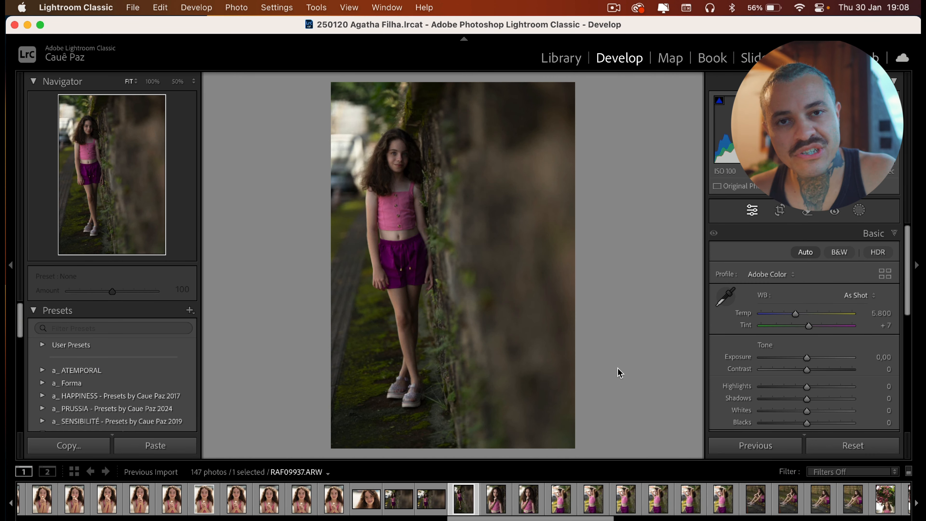
key(Right)
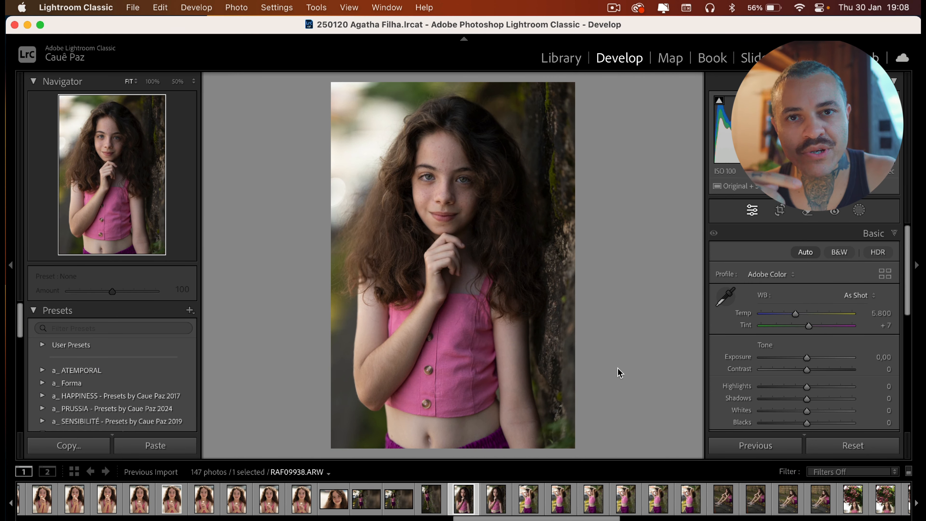
key(p)
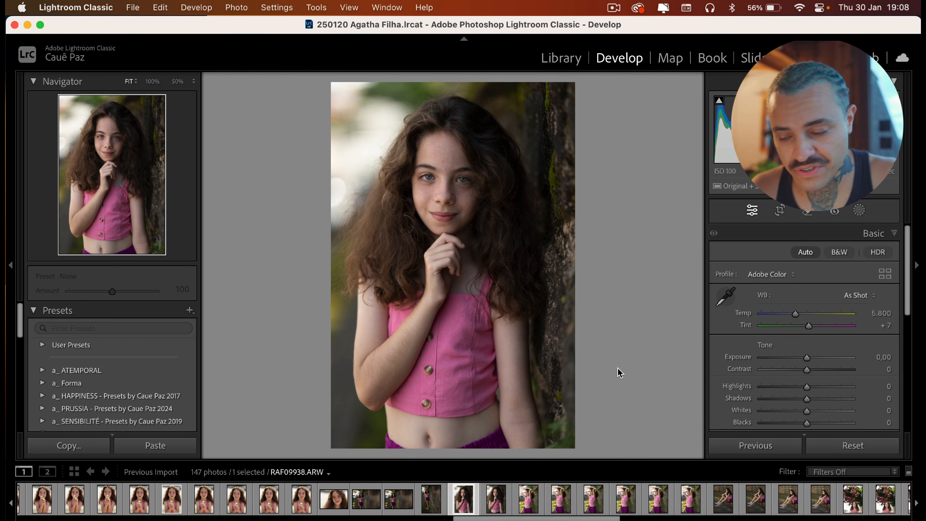
Browse ahead, step back one photo, and flag the sitting portrait RAF09948 as Pick
key(Right)
key(Right)
key(Right)
key(Right)
key(Right)
key(Right)
key(Right)
key(Right)
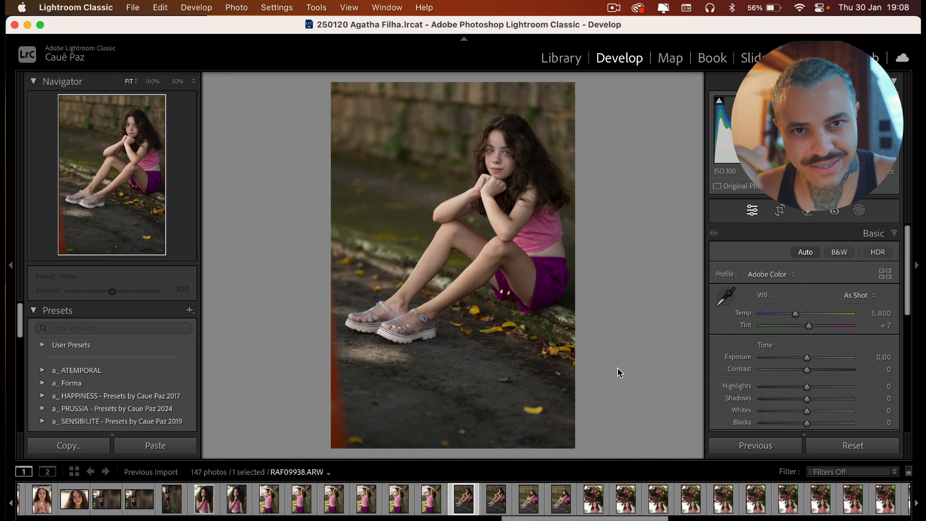
key(Right)
key(Right)
key(Right)
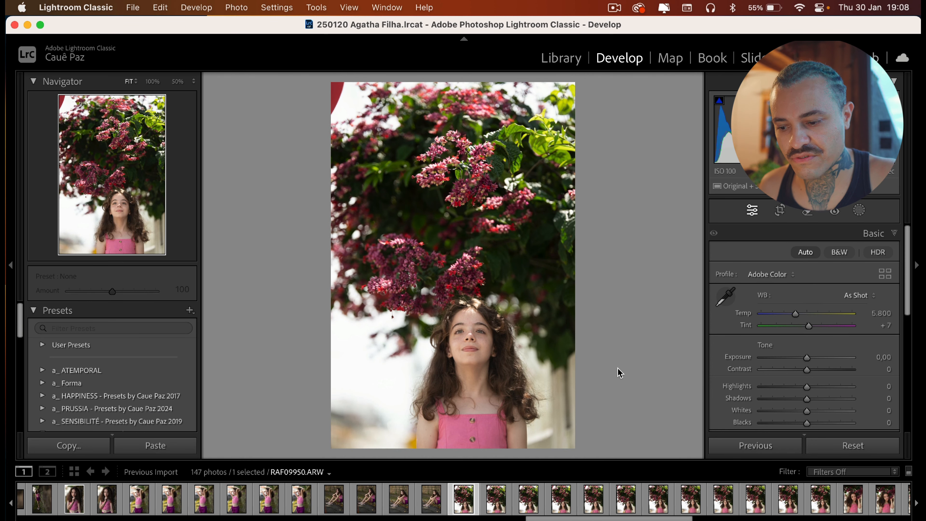
key(Left)
key(p)
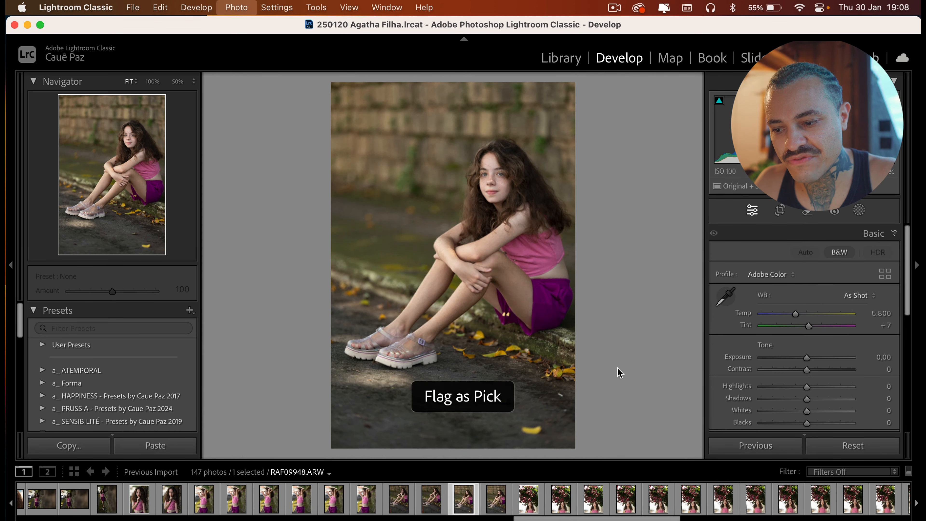
Continue through the filmstrip and flag the portrait holding flowers by her face as Pick
key(Right)
key(Right)
key(Right)
key(Right)
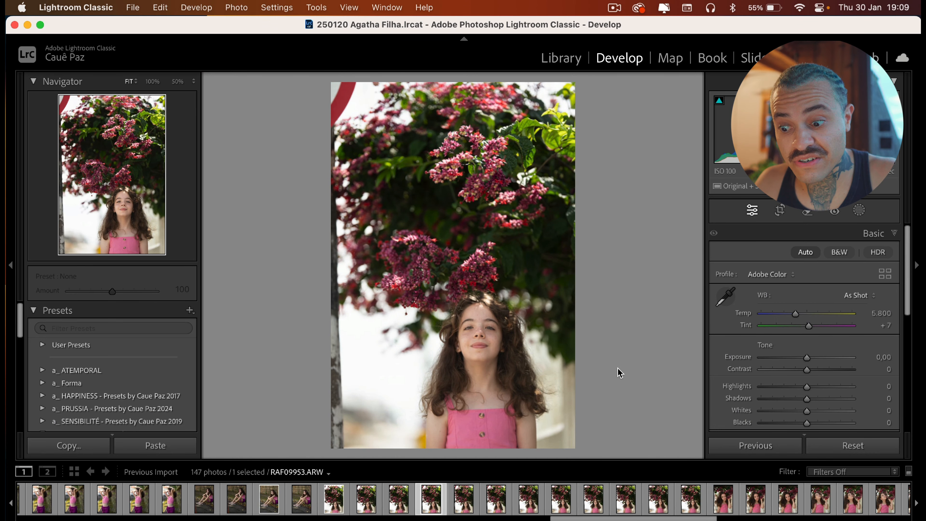
key(Right)
key(Right)
key(Right)
key(Right)
key(Right)
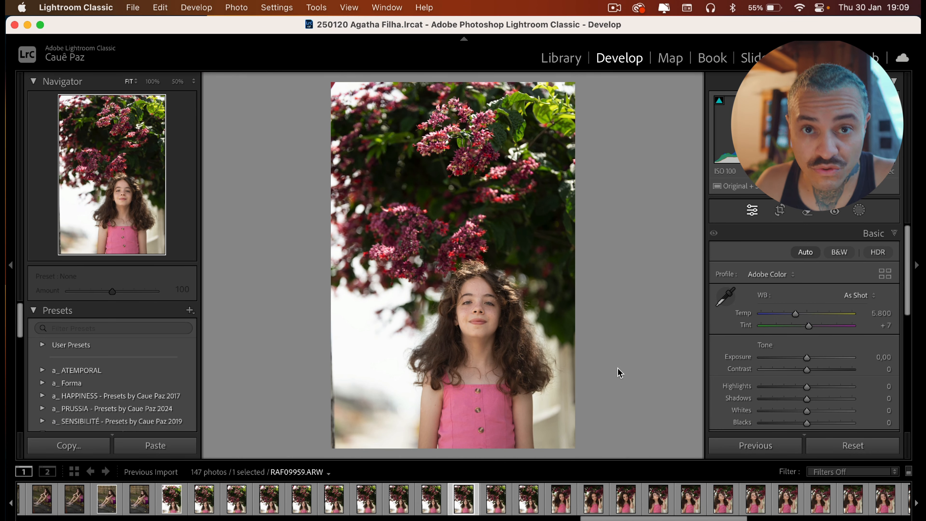
key(Right)
key(Right)
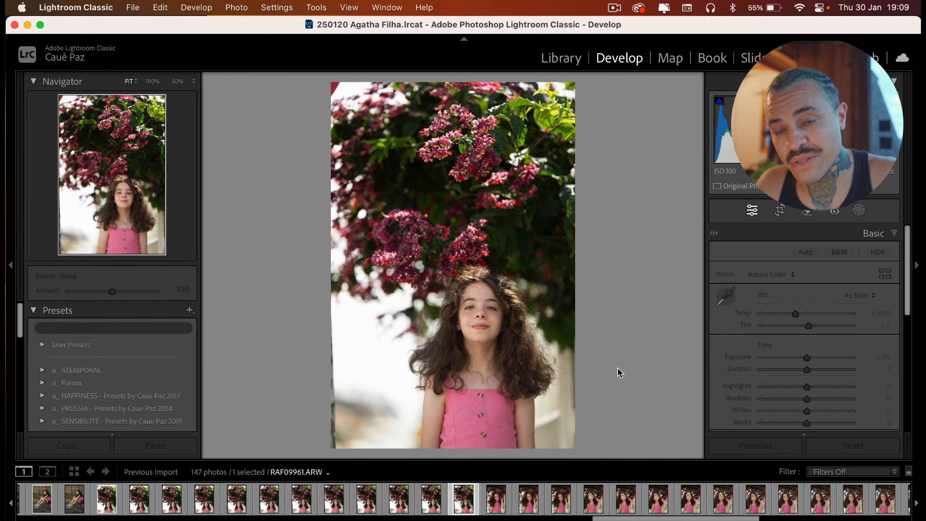
key(p)
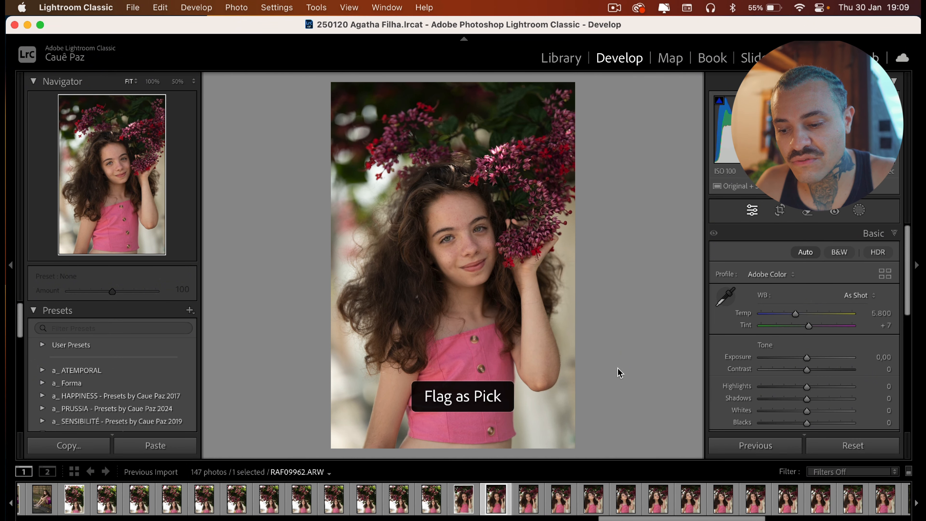
Move four photos ahead and flag the next portrait under the flowers as Pick
key(Right)
key(Right)
key(Right)
key(Right)
key(p)
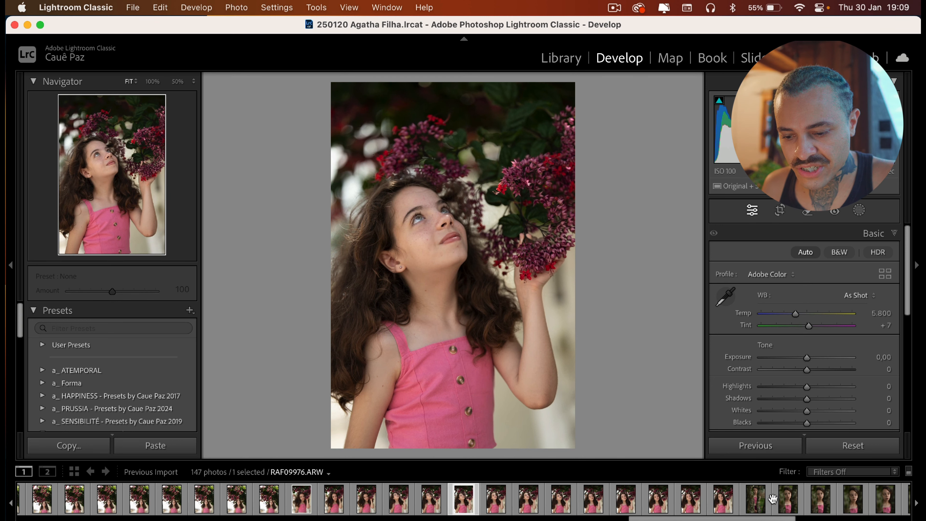
Jump further along the filmstrip and flag the laughing close-up RAF09985 as Pick
scroll(764, 504, down, 5)
click(701, 504)
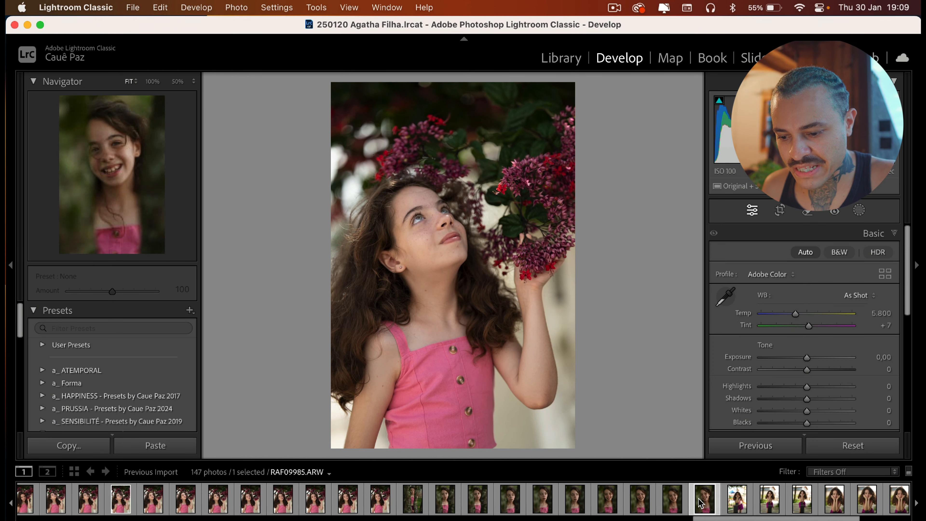
key(p)
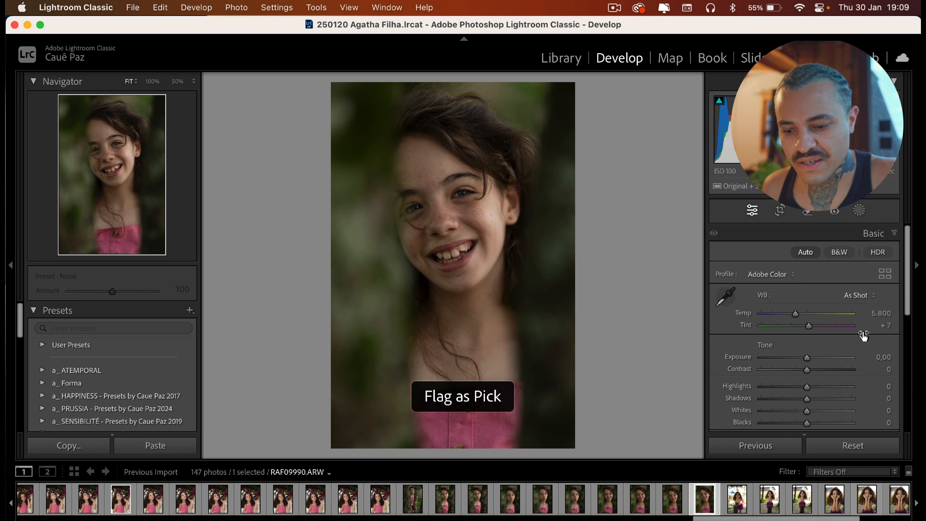
Filter the filmstrip to show only Flagged photos
click(821, 471)
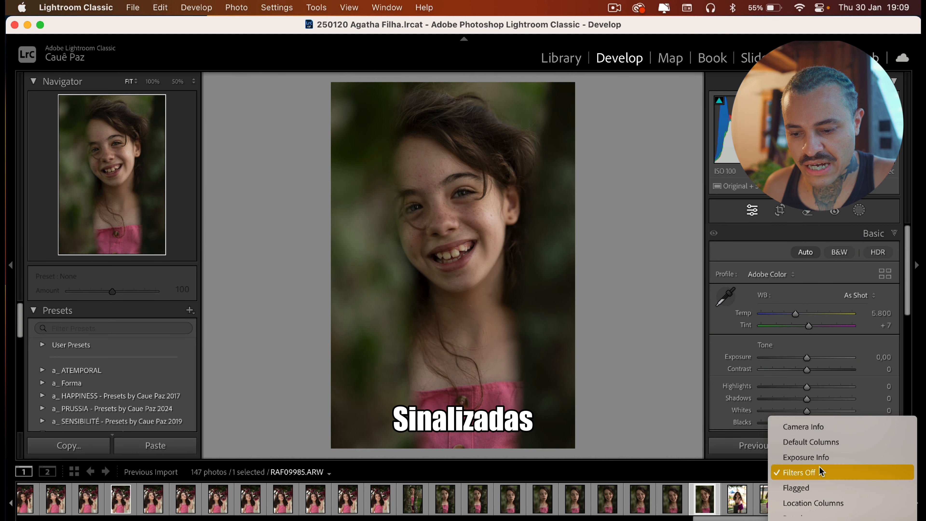
click(813, 493)
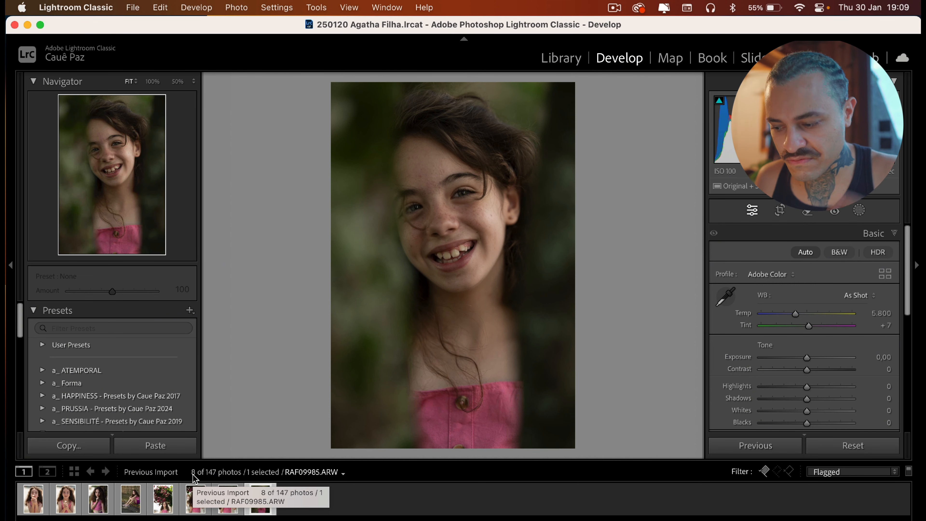
Open the first flagged photo RAF09913 and apply Auto tone
click(33, 499)
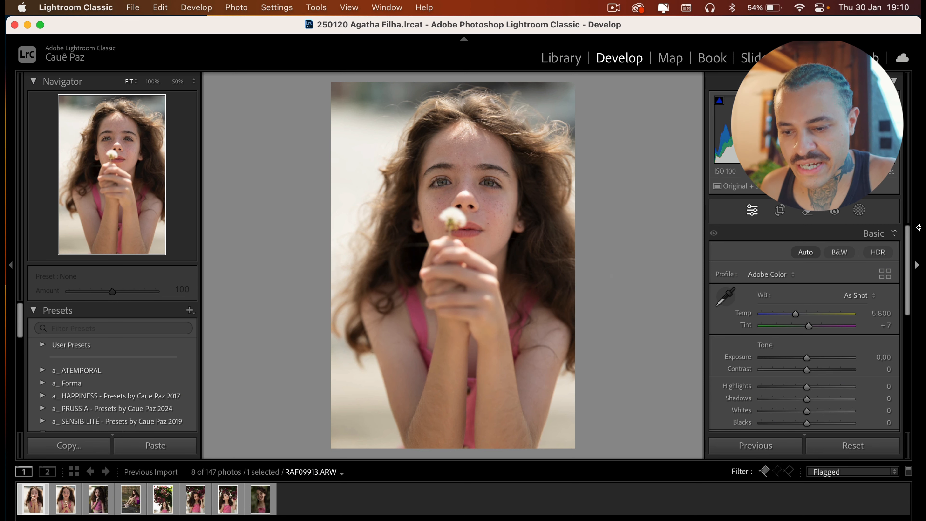
click(805, 252)
Create a Select Subject mask on the photo and set the mask's Exposure to 0,40
click(859, 211)
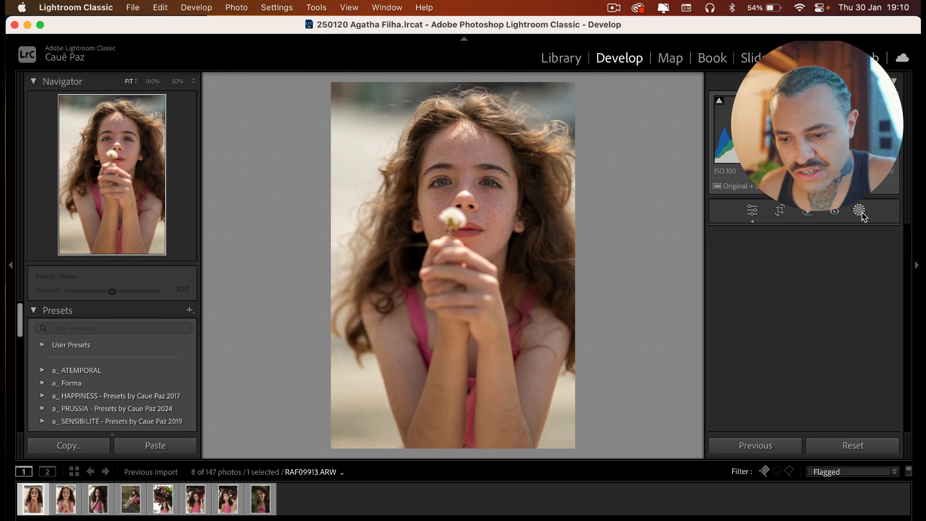
click(751, 268)
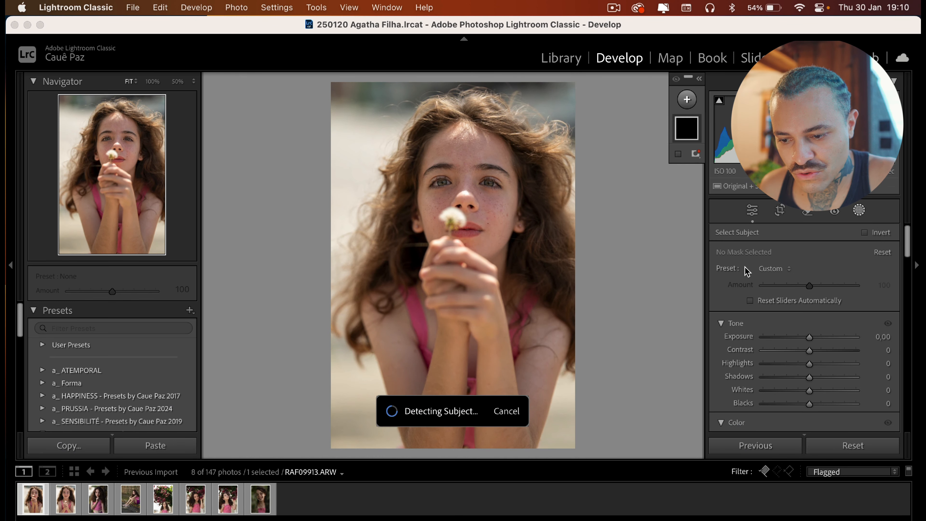
click(885, 338)
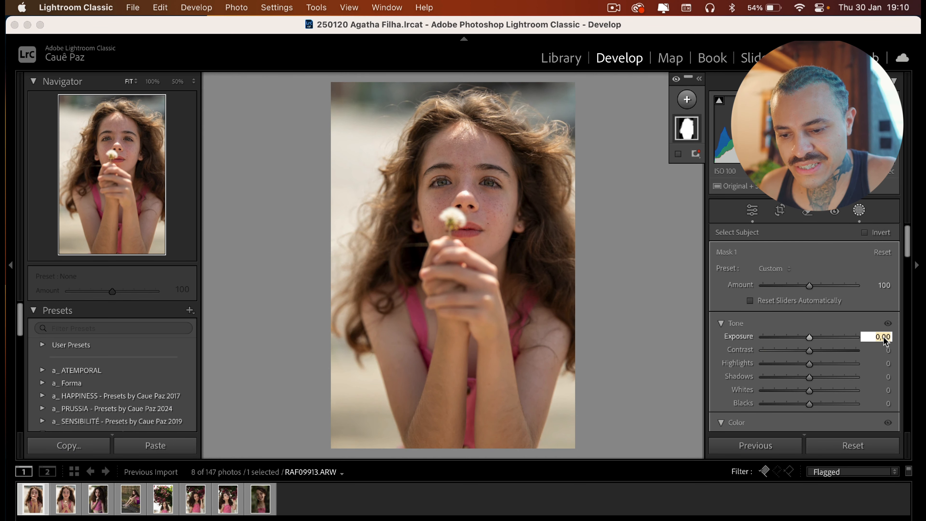
key(Up)
key(Up)
key(Up)
key(Up)
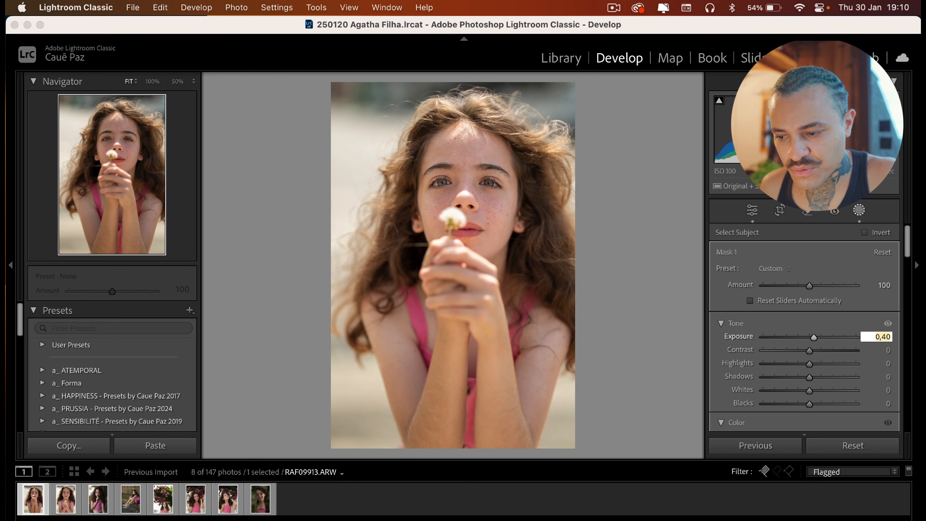
key(Return)
key(Return)
key(Return)
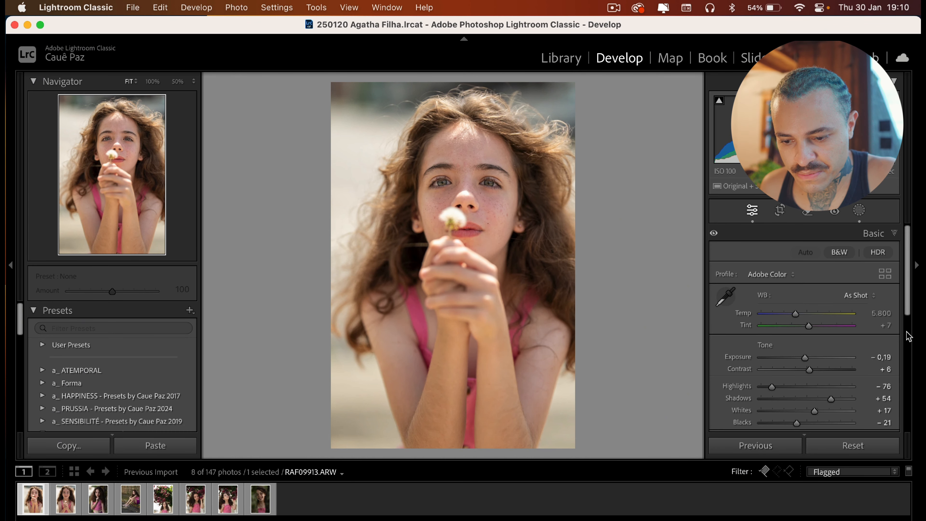
Lower the photo's global Exposure to -0,69
click(883, 357)
key(Down)
key(Down)
key(Down)
key(Down)
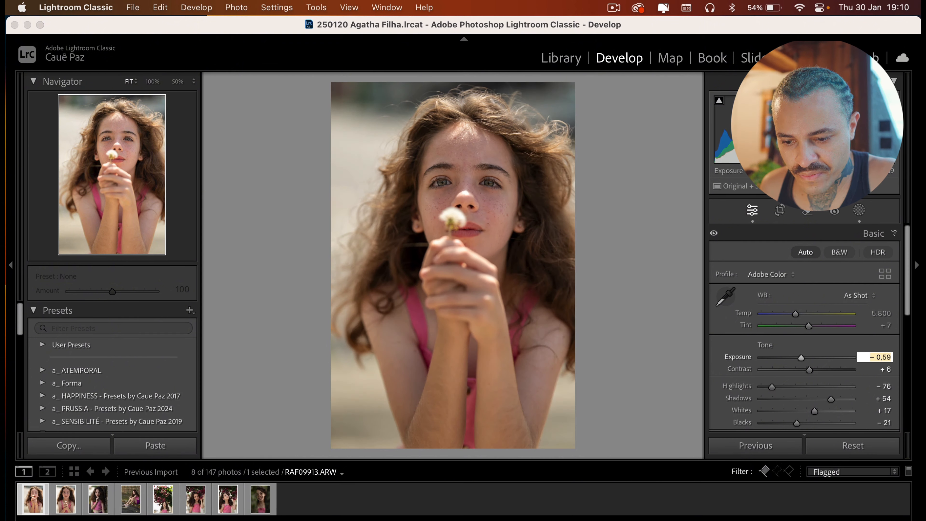
key(Down)
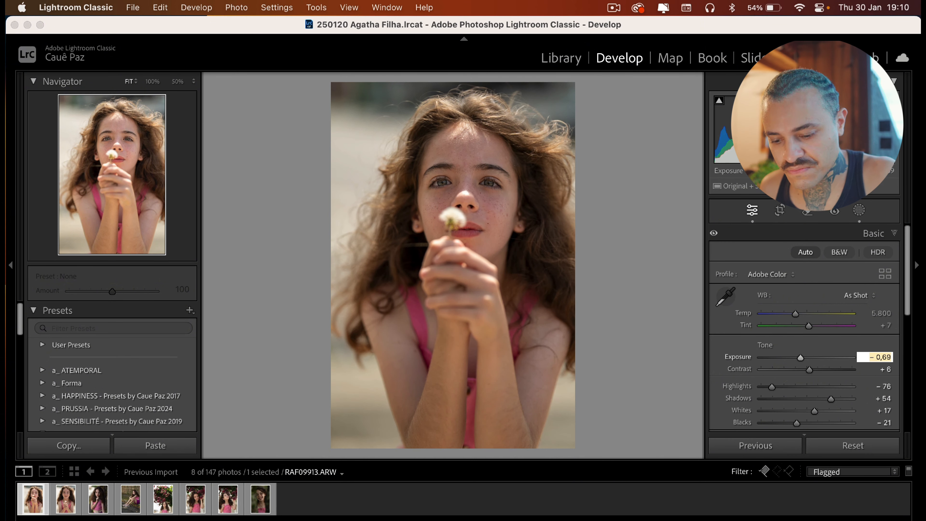
key(Return)
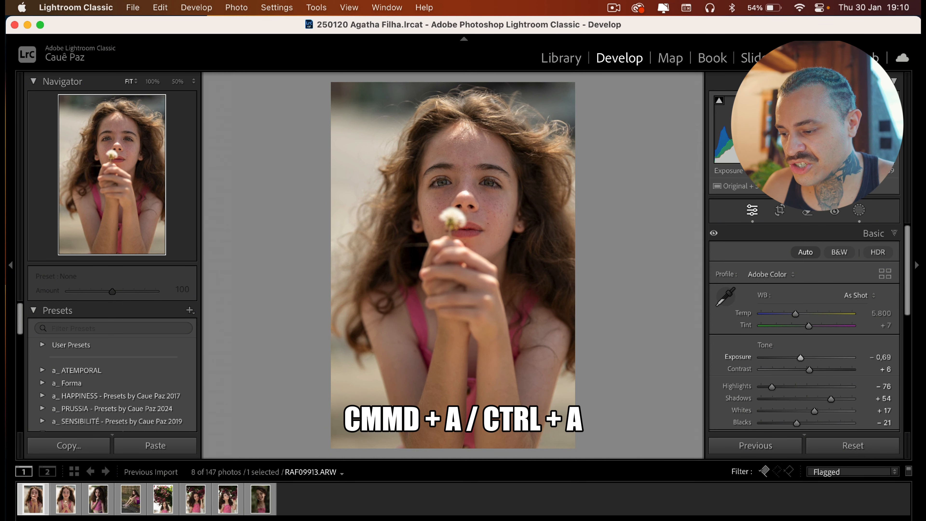
Select all flagged photos and synchronize settings to them, including Masking and Mask 1
key(super+a)
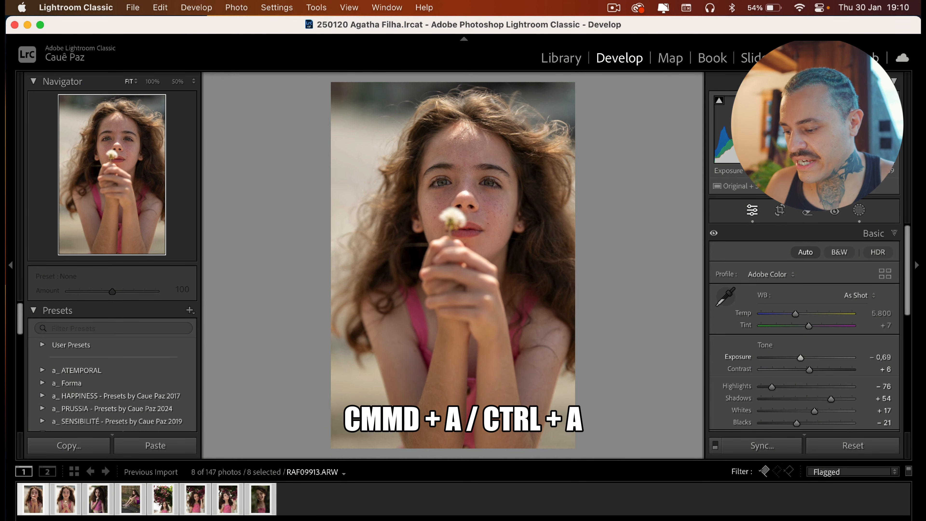
key(super)
key(super+shift+s)
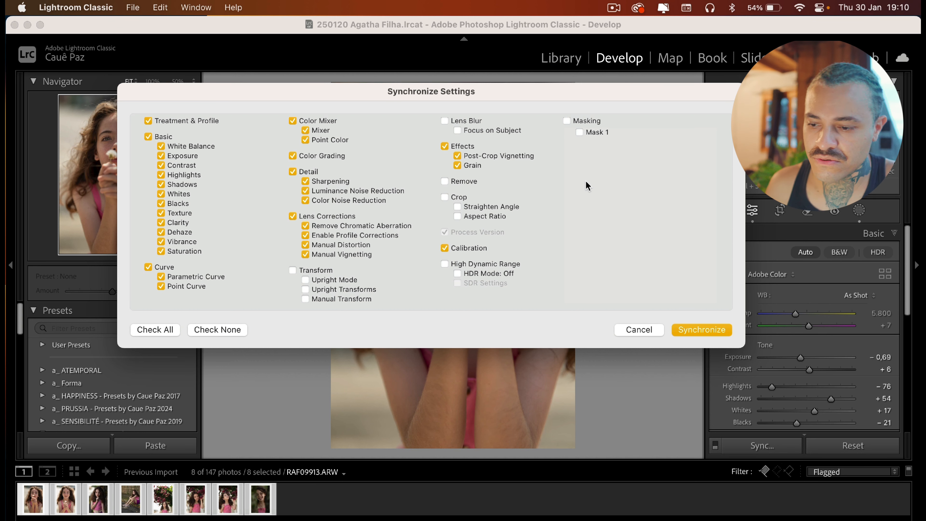
click(567, 121)
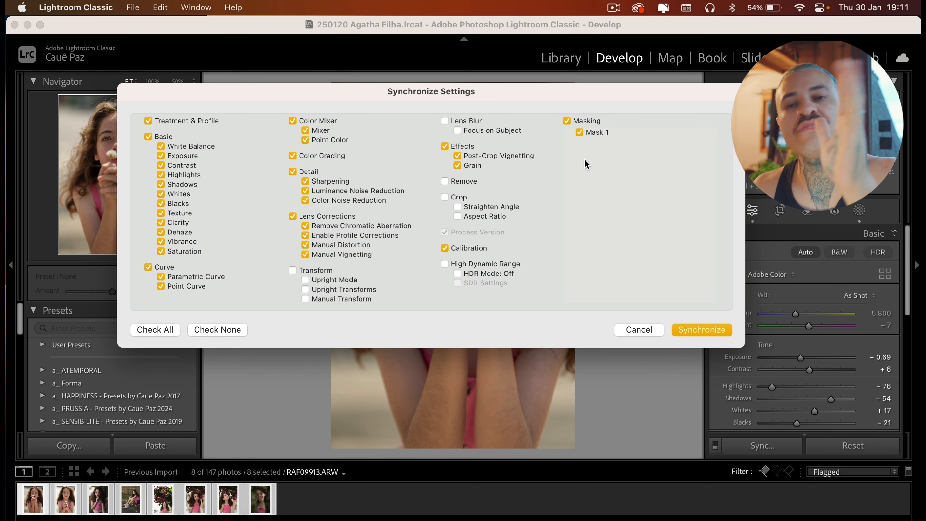
click(706, 330)
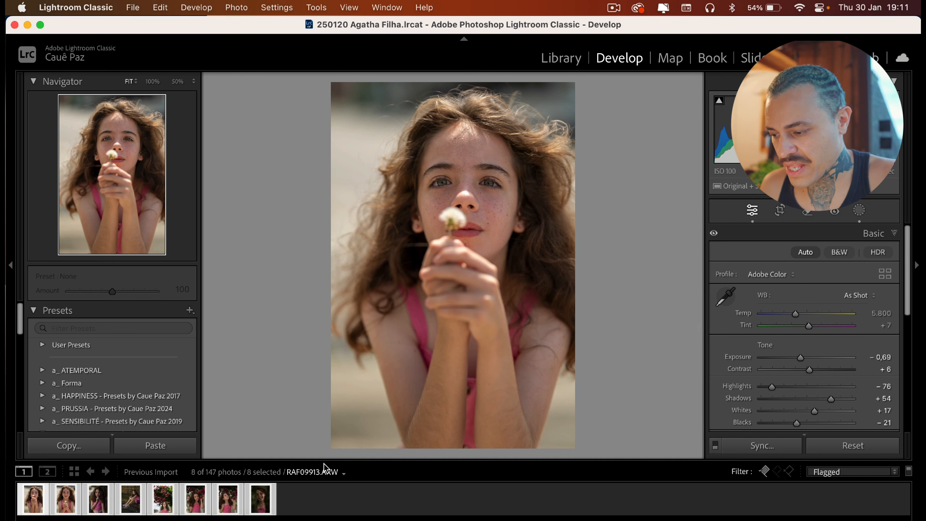
Step through the flagged photos and raise the hand-on-chin portrait RAF09938's Exposure by three increments
super+click(66, 506)
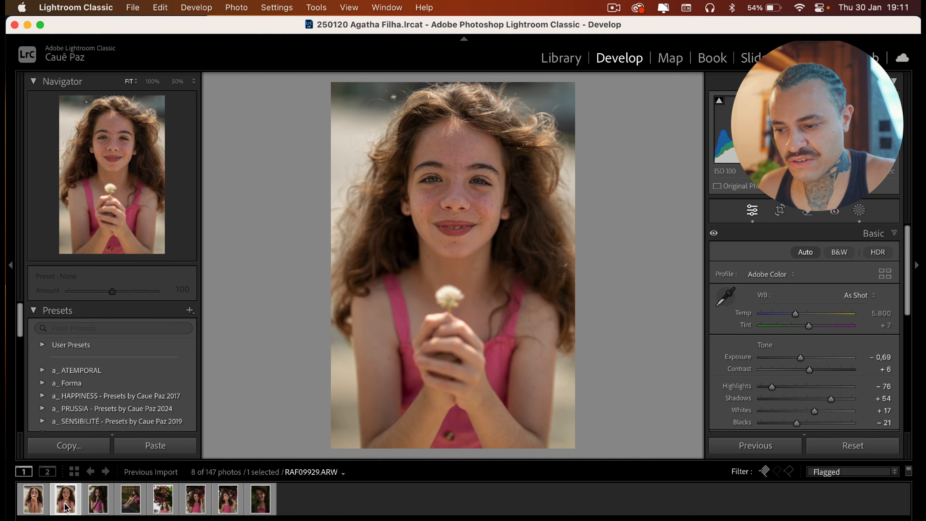
key(Right)
key(Right)
key(Left)
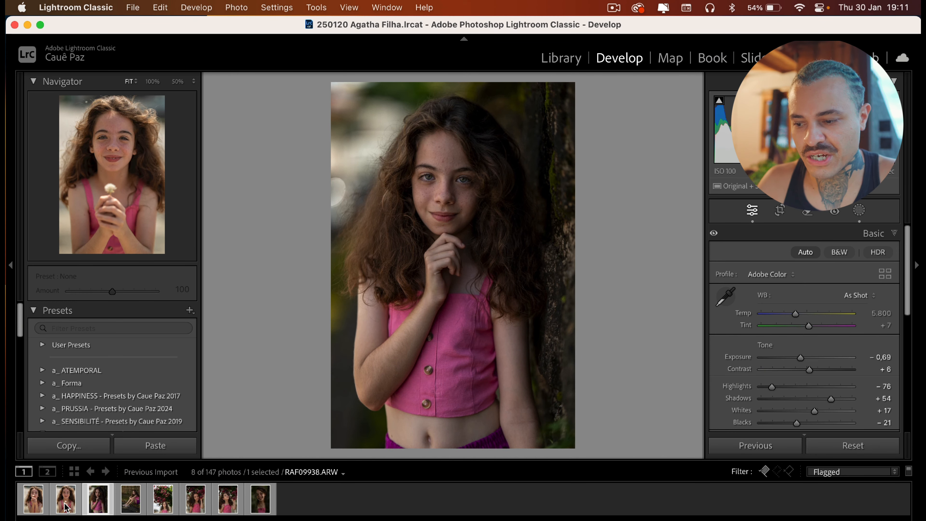
key(equal)
key(equal)
key(equal)
key(equal)
key(equal)
key(equal)
Raise Exposure by two increments on the sitting portrait RAF09948 and on the following flagged photo
key(Right)
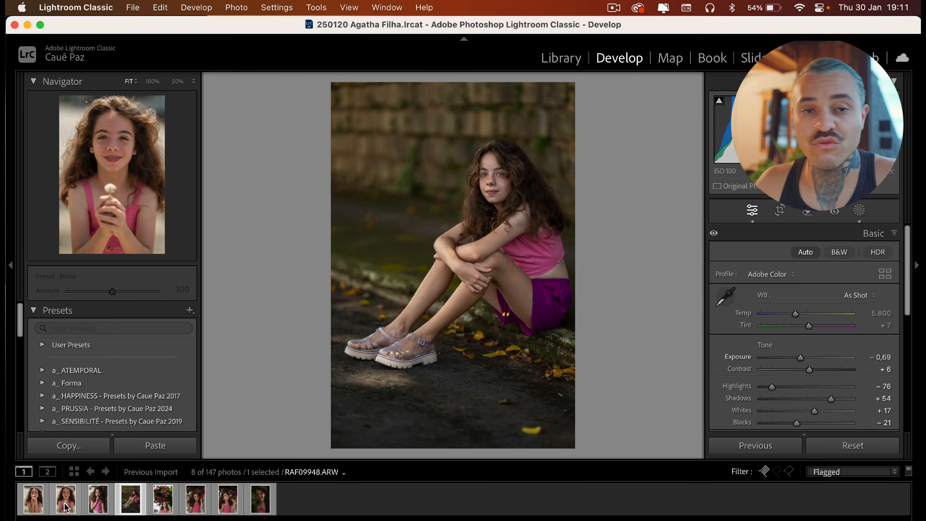
key(equal)
key(equal)
key(Right)
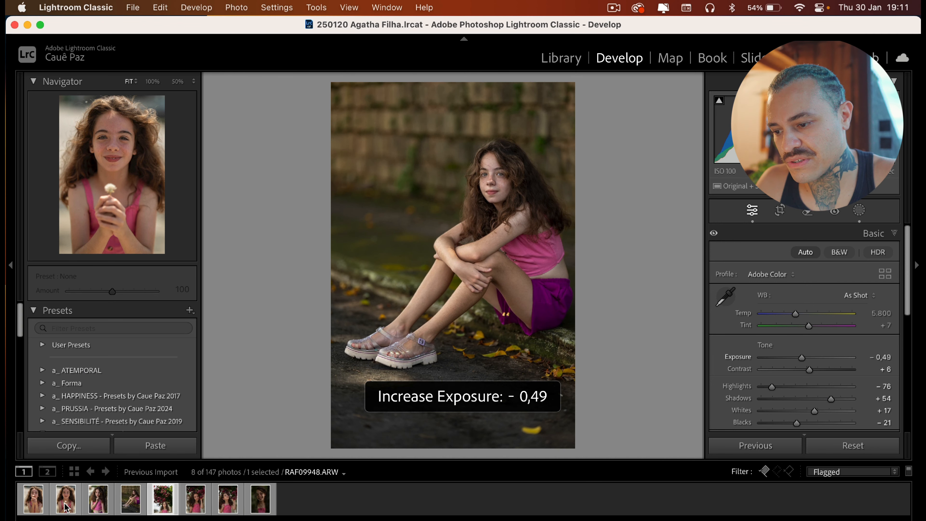
key(equal)
Move to the portrait holding flowers by her face and raise its Exposure by four increments
key(equal)
key(Right)
key(equal)
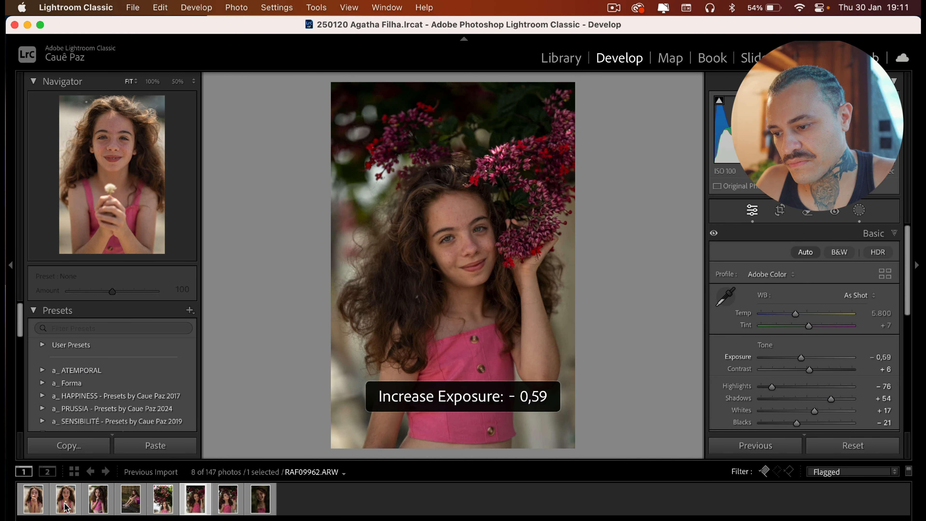
key(equal)
key(equal)
key(equal)
key(equal)
key(equal)
key(Right)
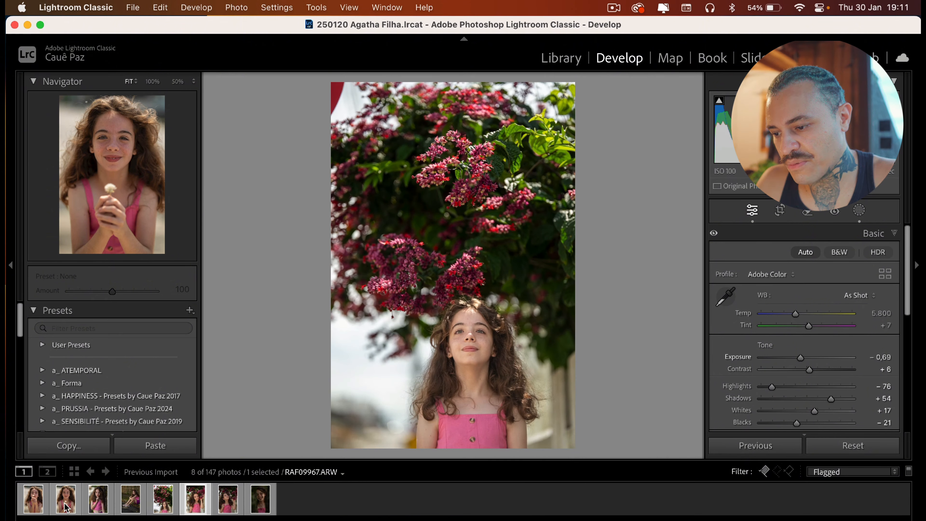
Go back to the portrait under the flower canopy and crop it slightly tighter from the left, keeping the original aspect
key(Left)
key(r)
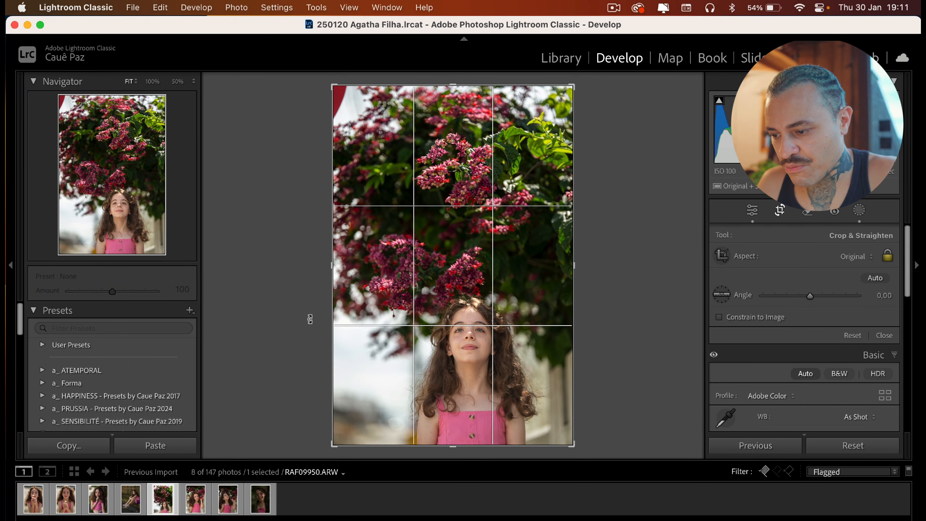
drag(332, 276, 348, 276)
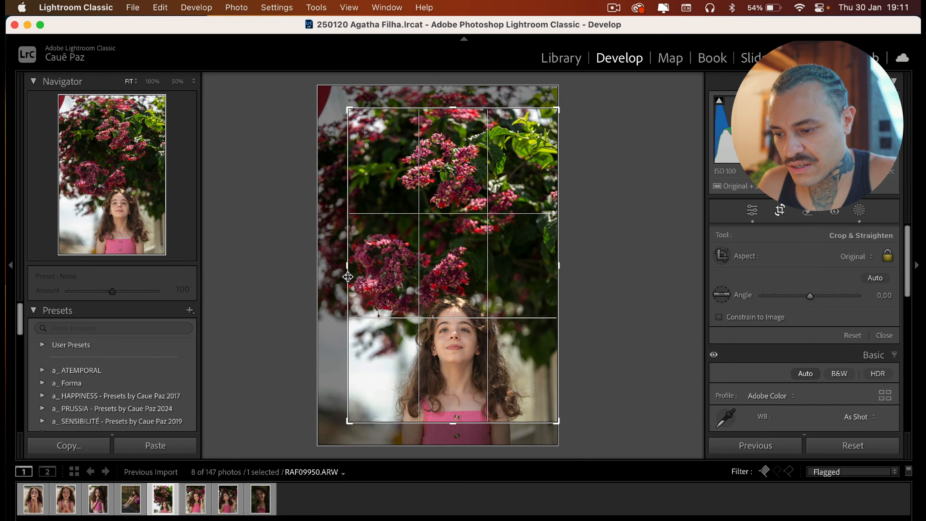
key(Return)
Move on to the portrait looking up at the flowers and raise its Exposure by four increments
key(Right)
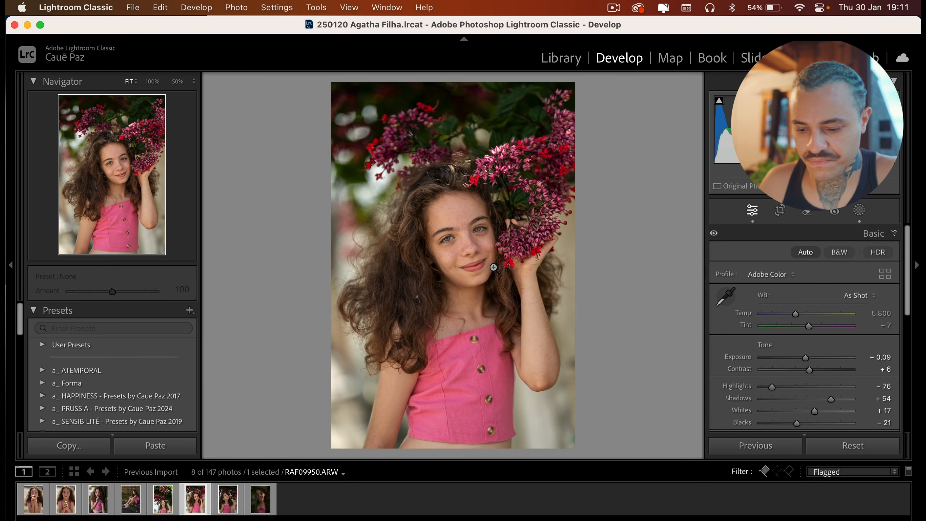
key(Right)
key(=)
Move to the last flagged photo, the smiling close-up, and raise its Exposure by three increments
key(=)
key(=)
key(=)
key(Right)
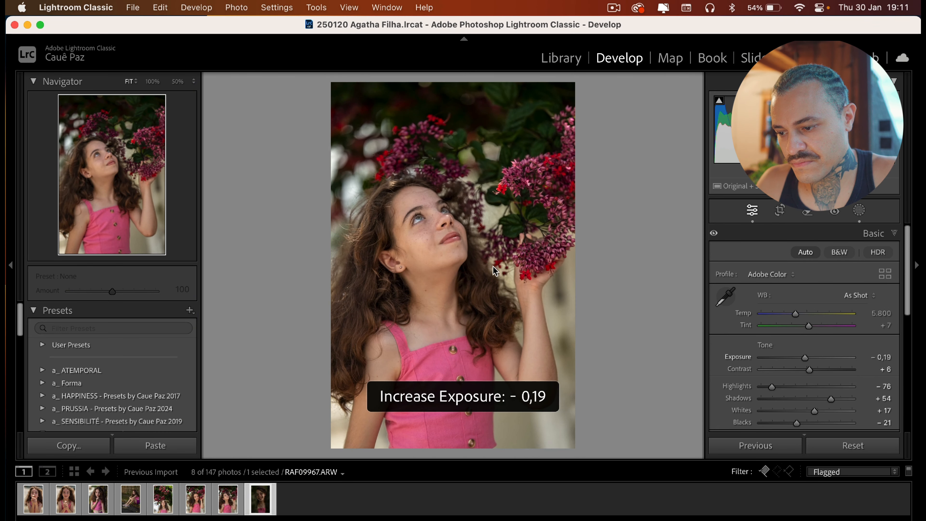
key(=)
key(=)
key(=)
key(=)
key(=)
key(=)
key(=)
key(=)
key(=)
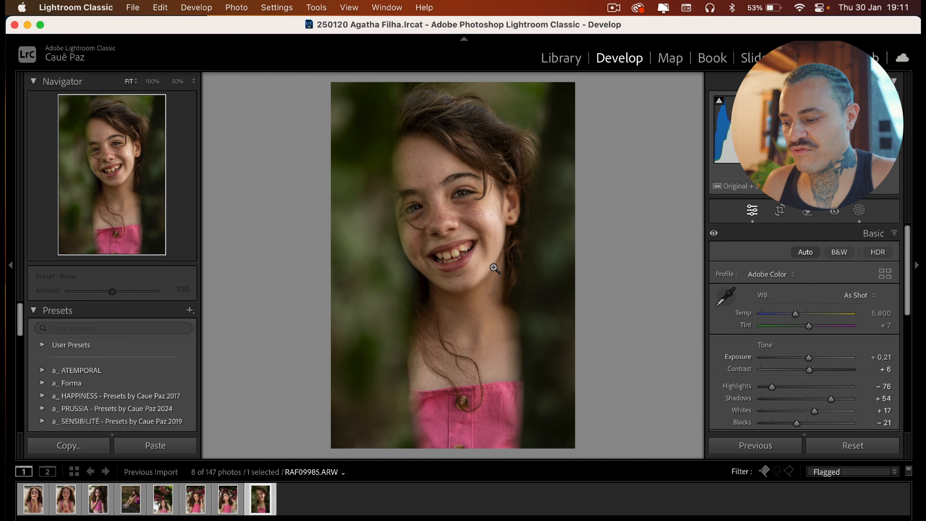
Select all the flagged photos and open the Export dialog for them
key(super+a)
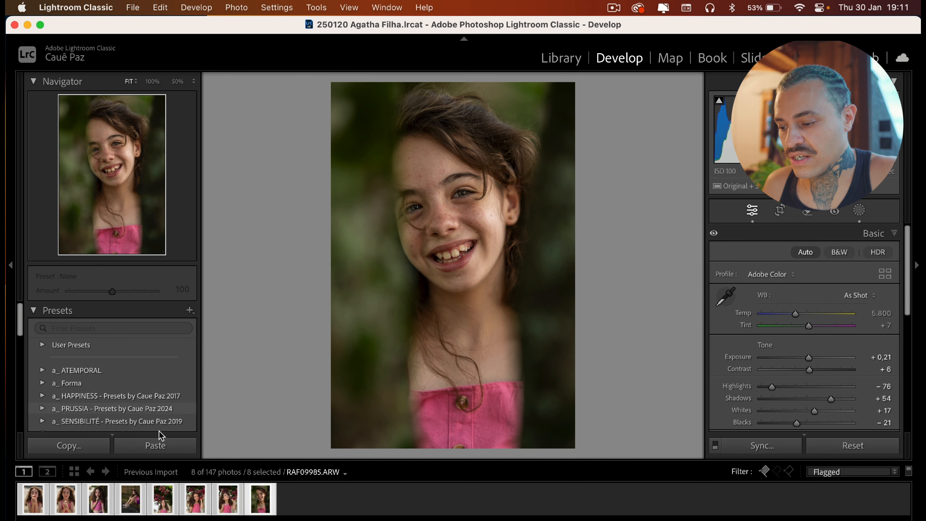
right_click(157, 494)
mouse_move(250, 461)
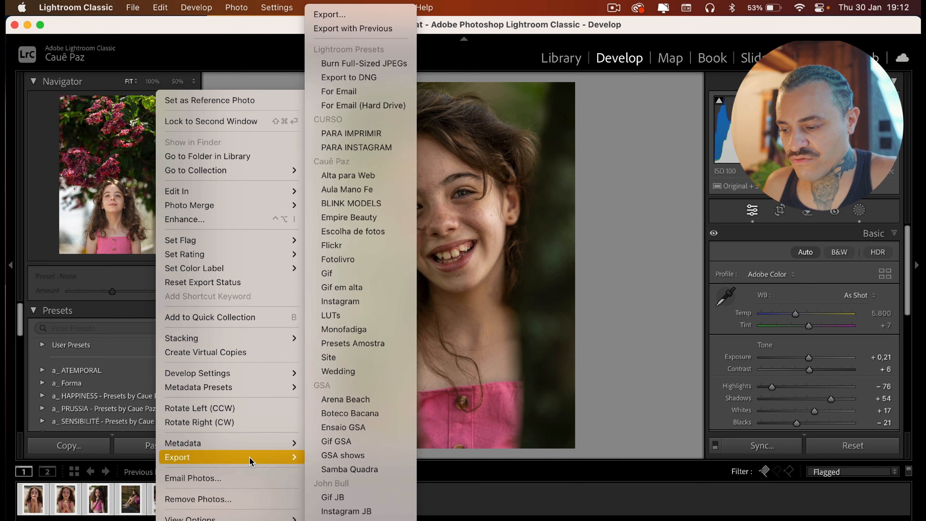
click(389, 15)
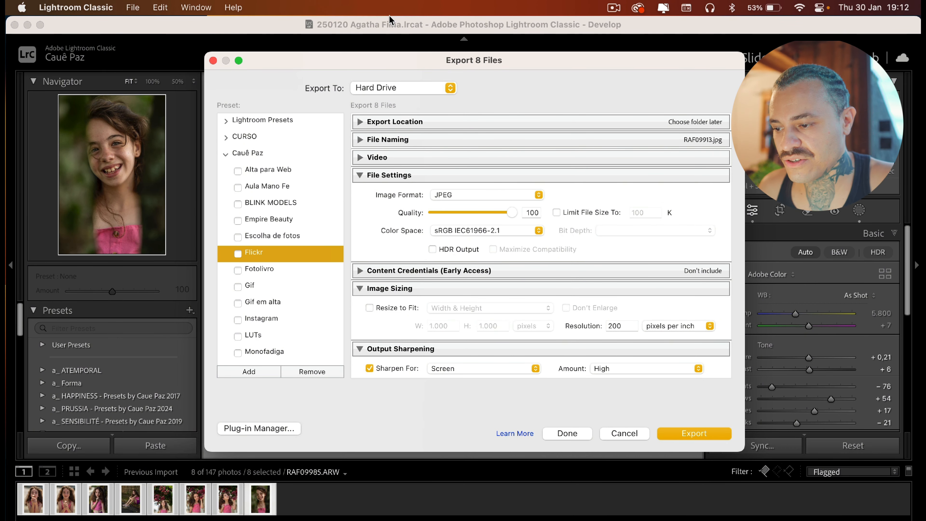
Review the settings of several saved export presets, ending with the Flickr preset selected
scroll(306, 231, down, 5)
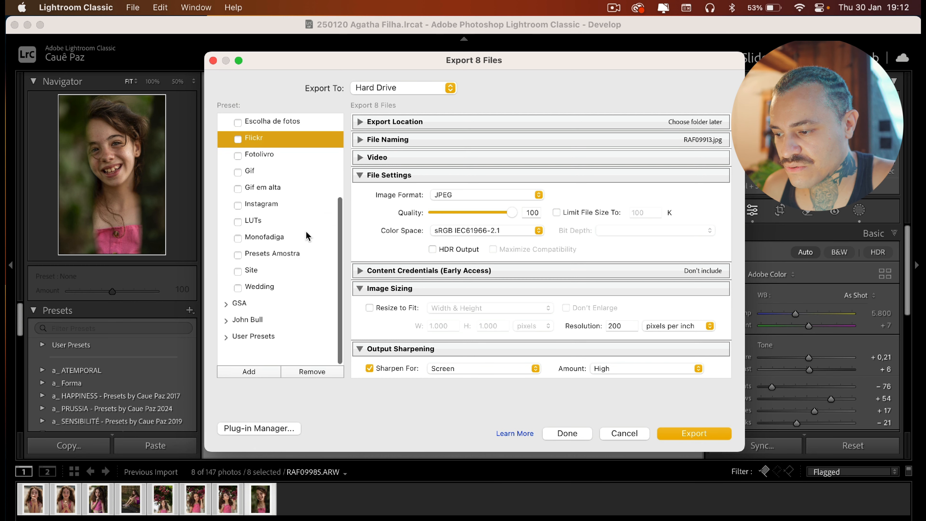
scroll(306, 231, up, 4)
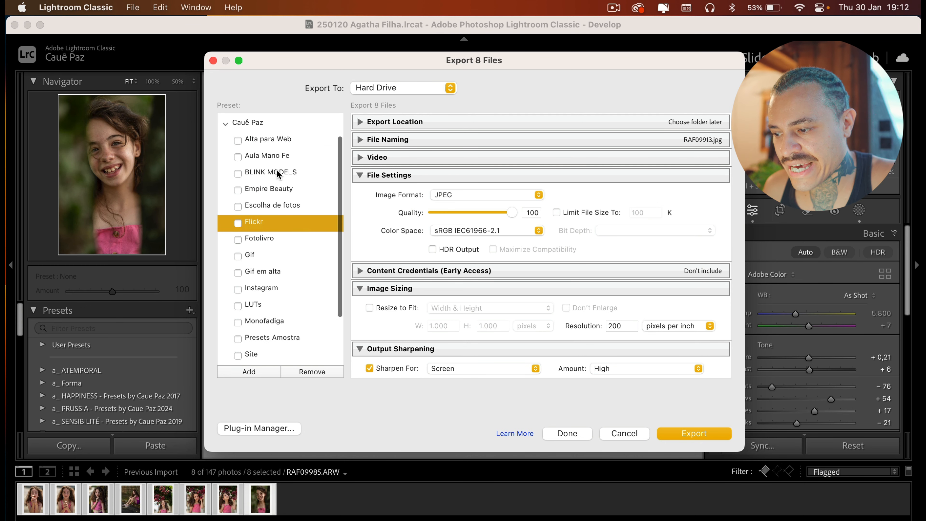
scroll(280, 158, down, 5)
scroll(280, 158, up, 3)
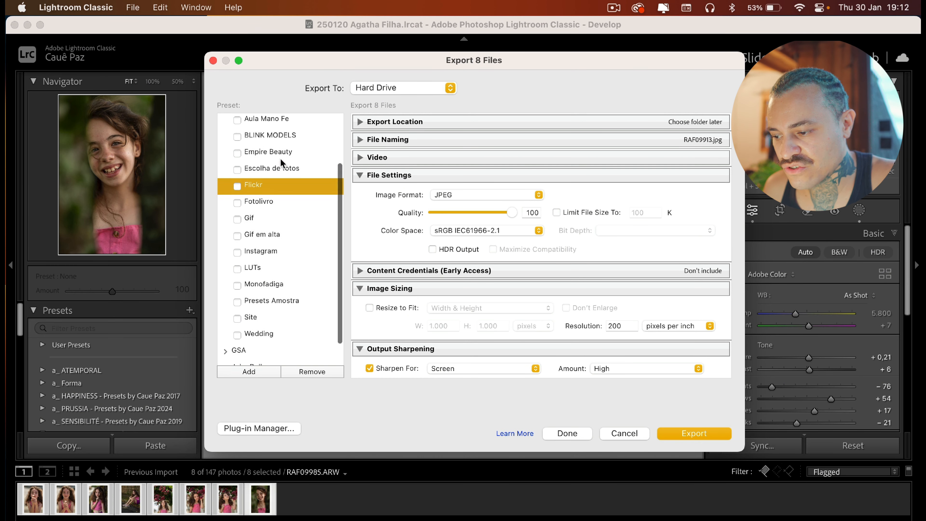
click(270, 238)
click(267, 221)
click(273, 204)
click(279, 170)
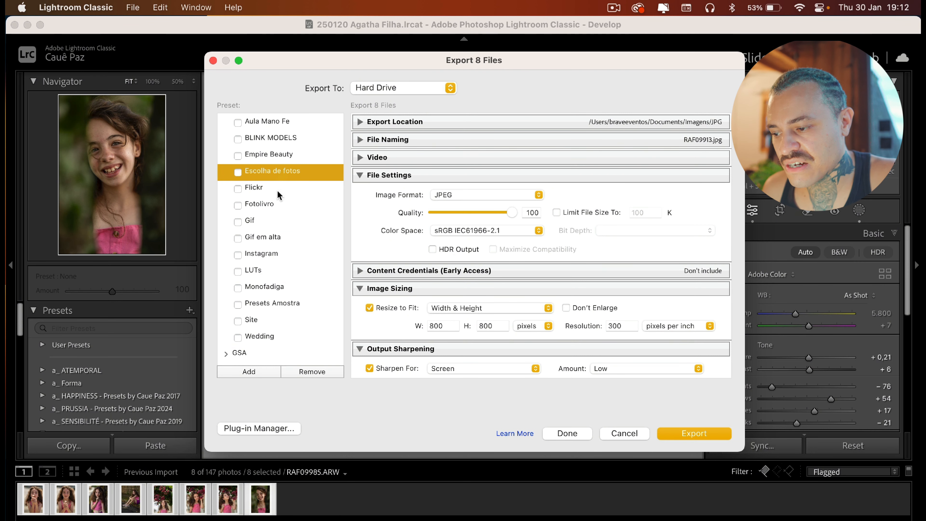
scroll(277, 190, down, 2)
scroll(296, 326, up, 2)
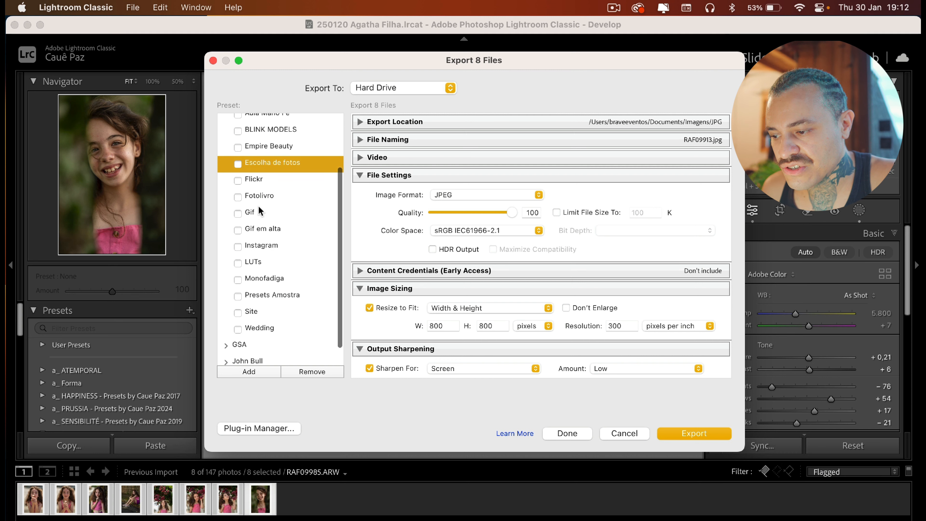
click(268, 175)
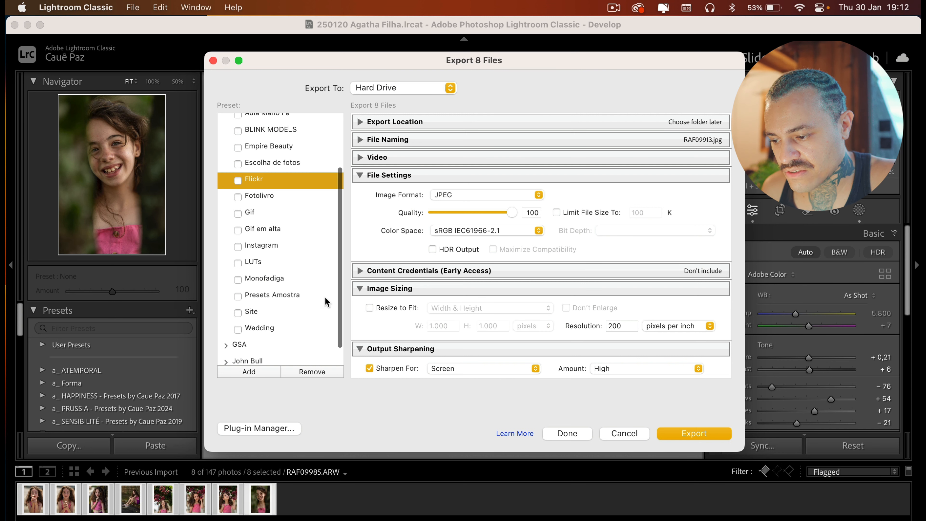
Add a new export preset and create a new preset folder named YT to hold it
click(249, 371)
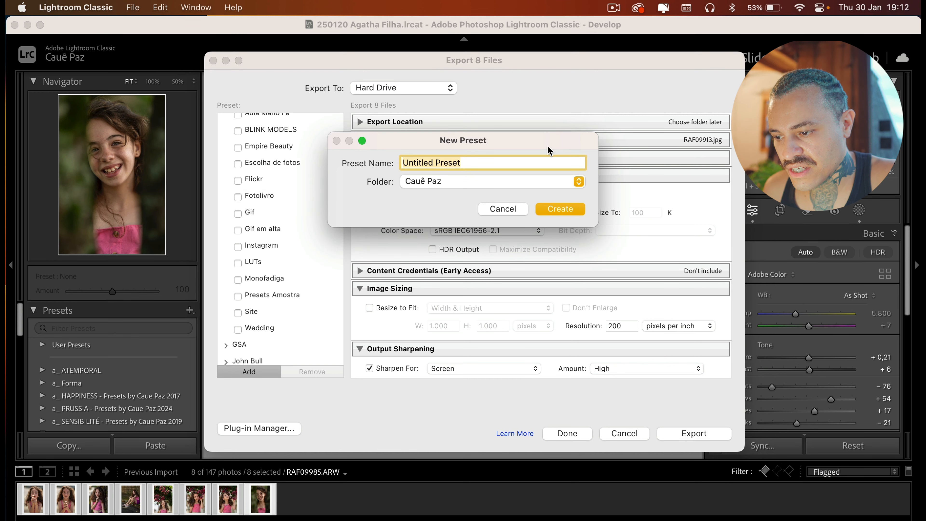
click(427, 182)
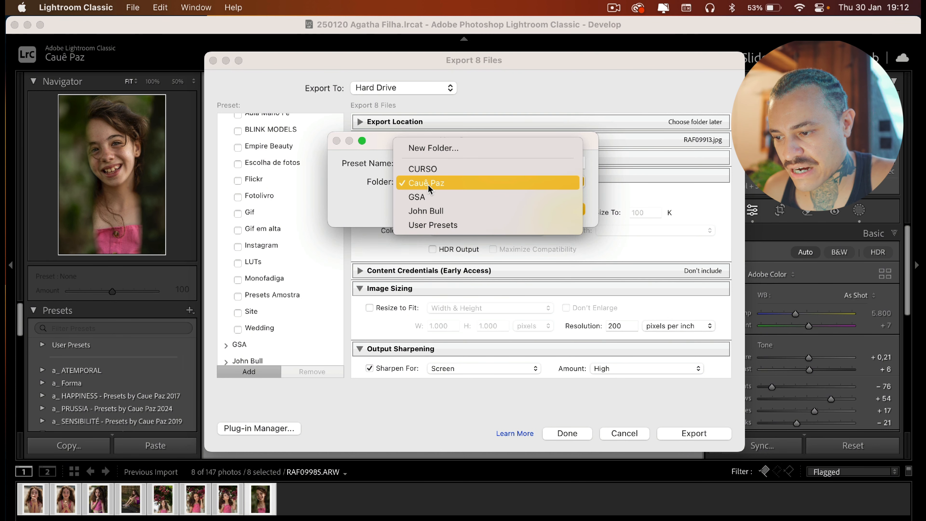
click(427, 184)
click(441, 182)
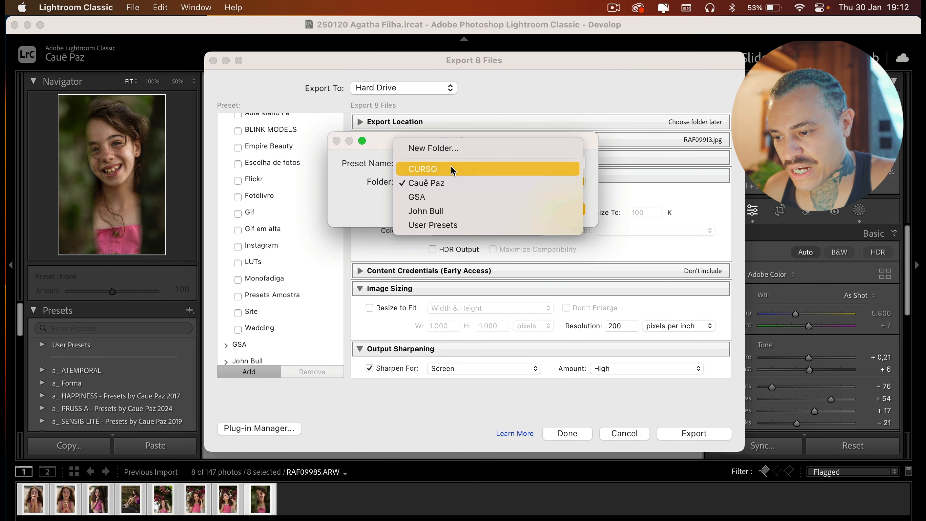
click(459, 150)
text(YT)
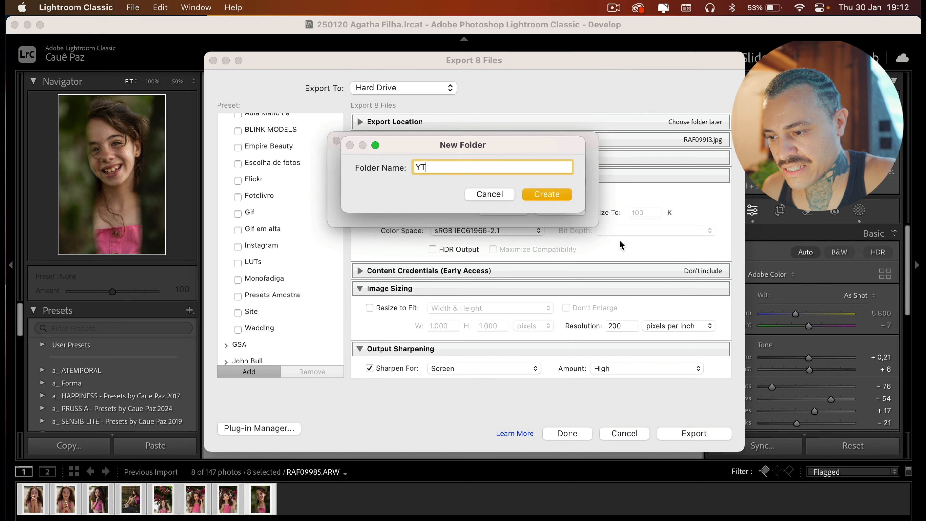
click(547, 193)
Name the new preset Para Instagram 01 and create it in the YT folder
triple_click(483, 162)
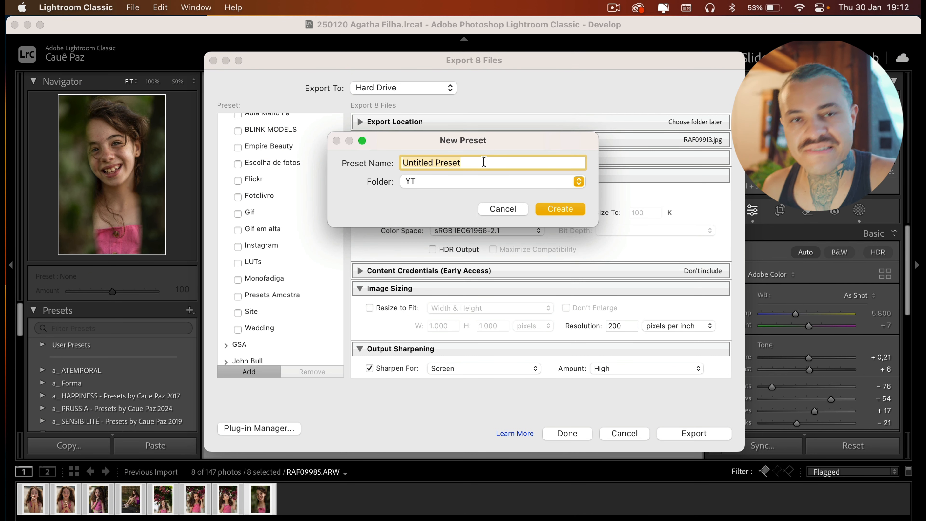
text(Par)
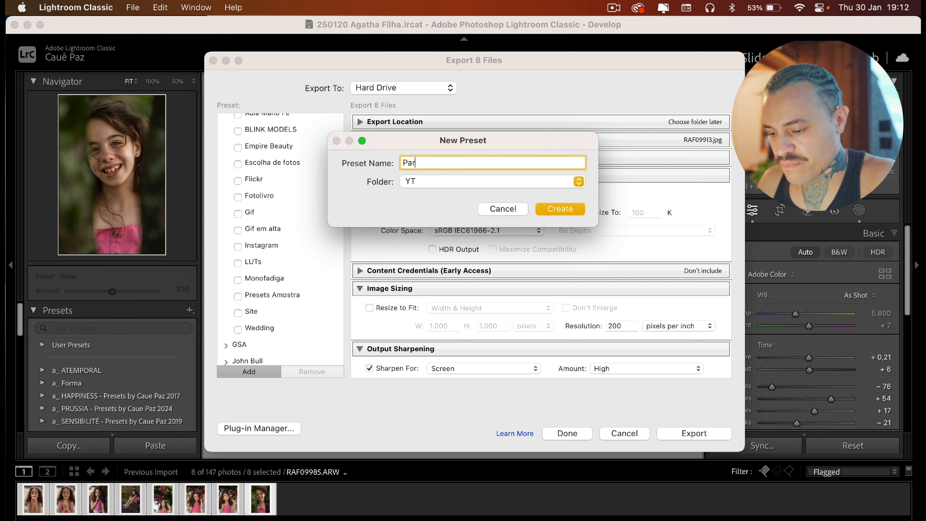
text(a Instagram)
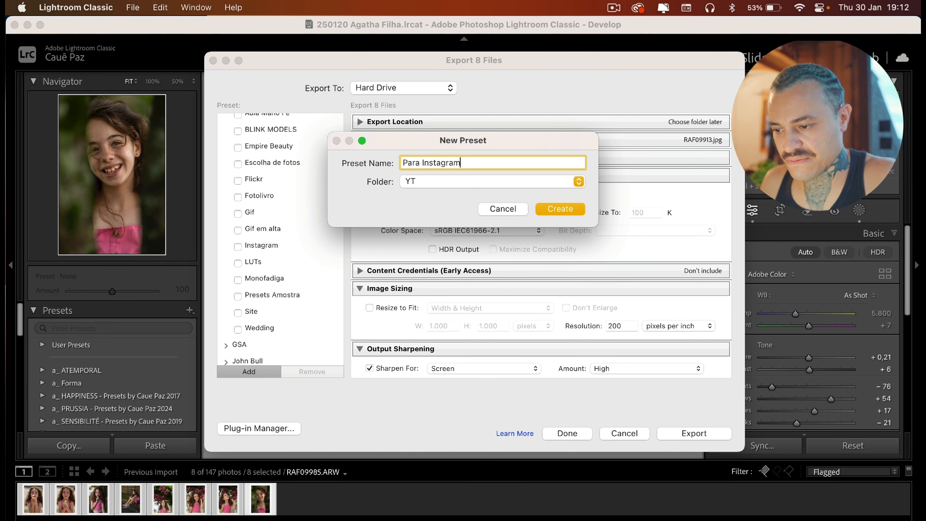
click(560, 209)
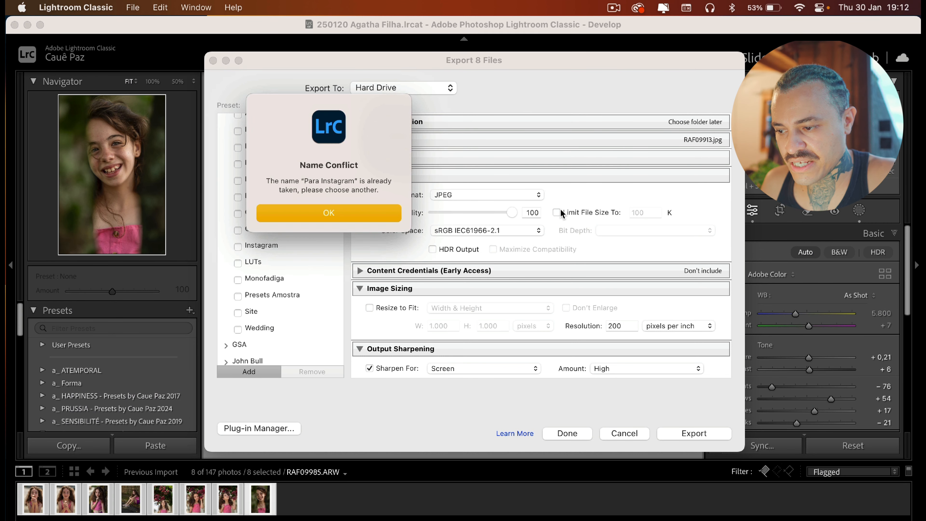
click(374, 208)
click(485, 163)
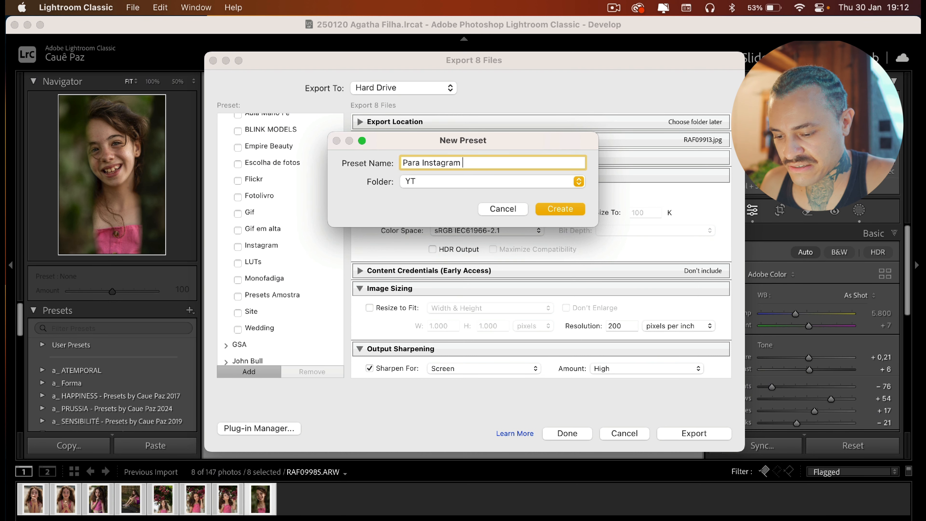
click(556, 205)
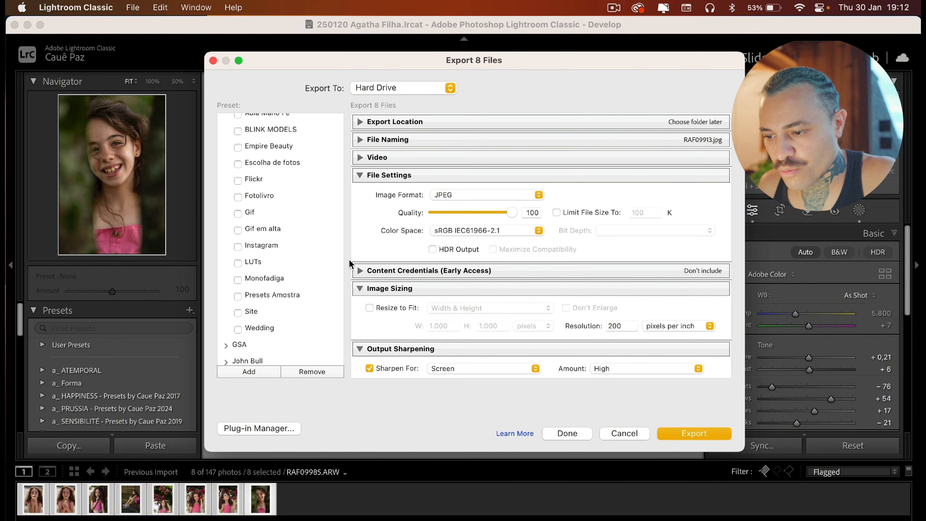
Collapse the other preset folders and select the Para Instagram 01 preset
scroll(531, 260, down, 3)
scroll(531, 260, up, 3)
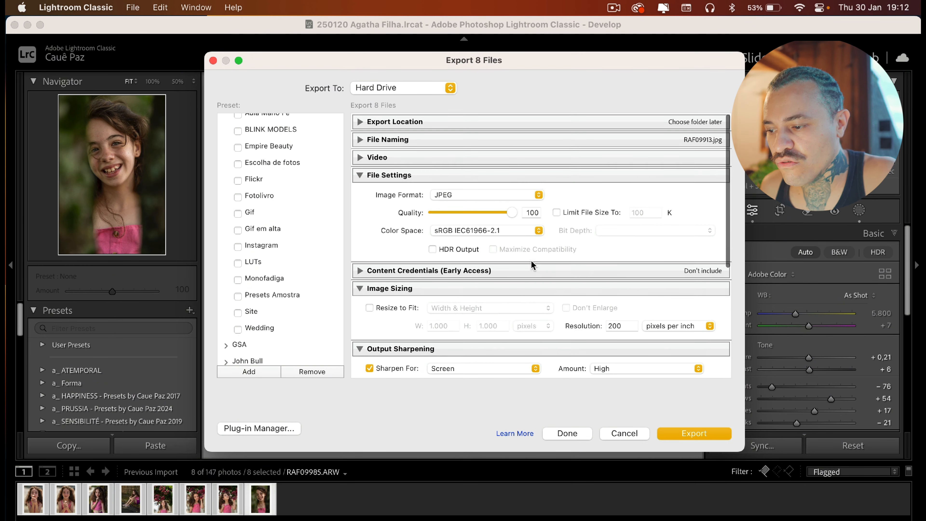
scroll(335, 328, down, 5)
scroll(336, 329, up, 5)
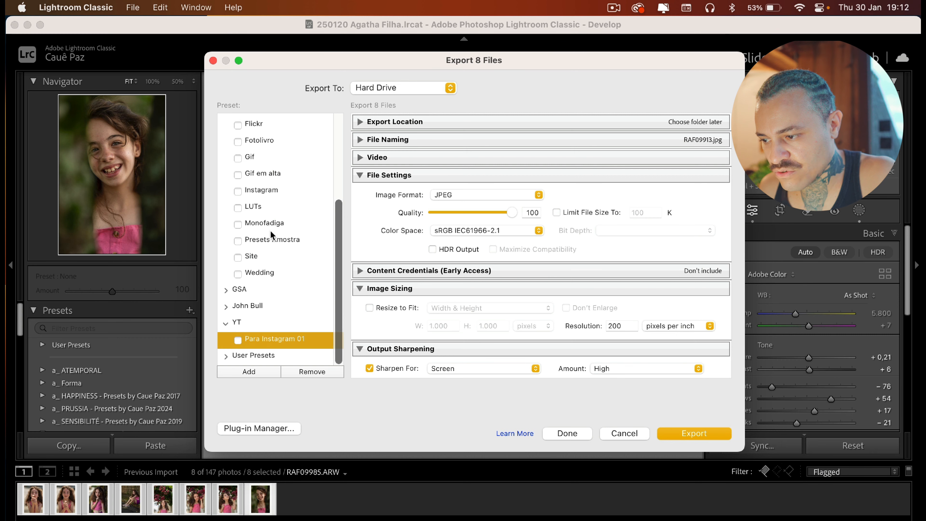
click(226, 153)
click(255, 219)
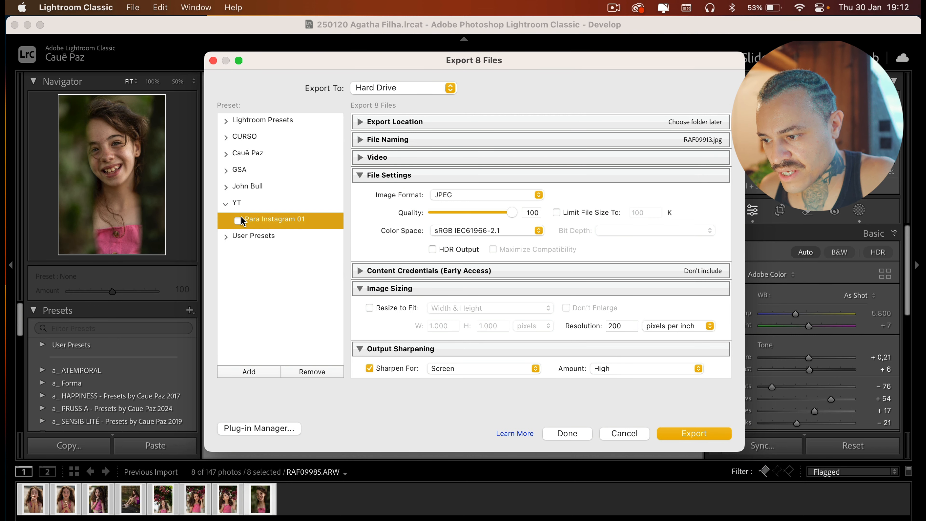
scroll(547, 266, down, 2)
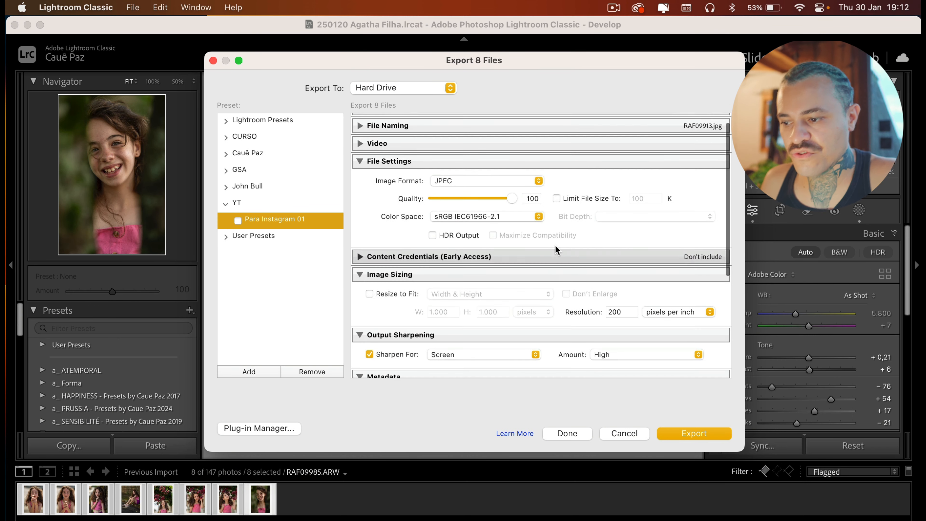
scroll(555, 243, up, 2)
Set the export location to a specific folder, choosing Documents > Imagens > JPG
click(361, 122)
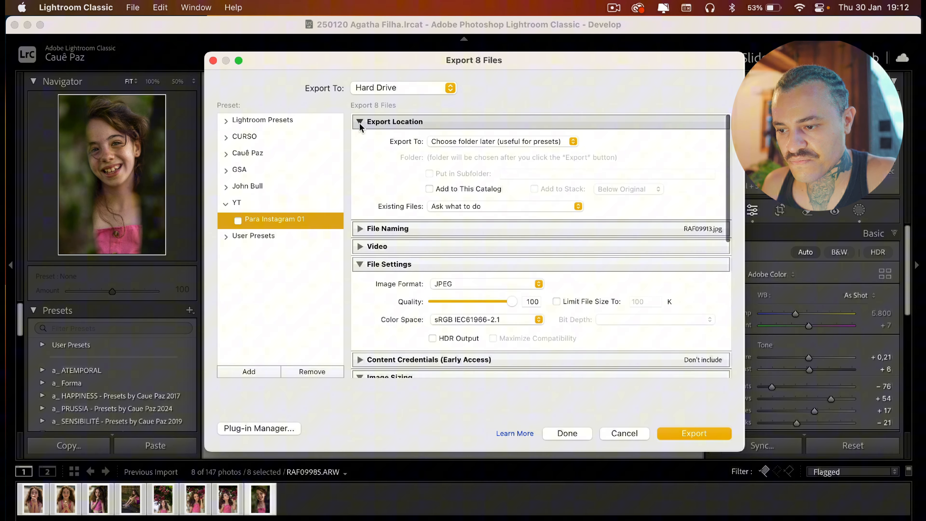
click(560, 141)
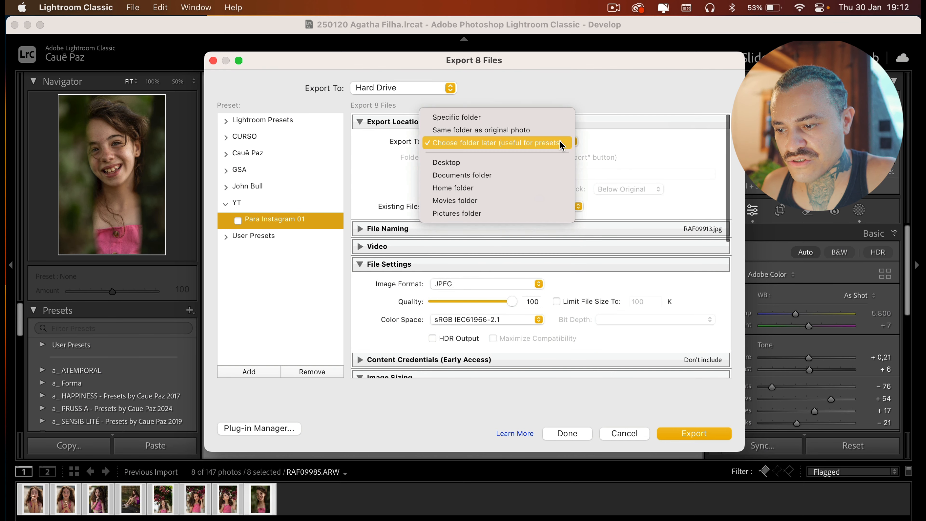
click(532, 118)
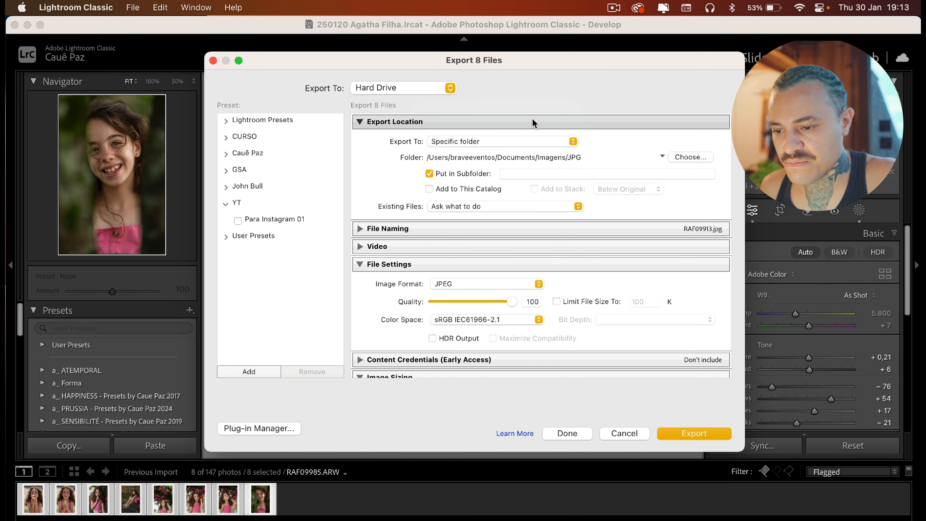
click(690, 156)
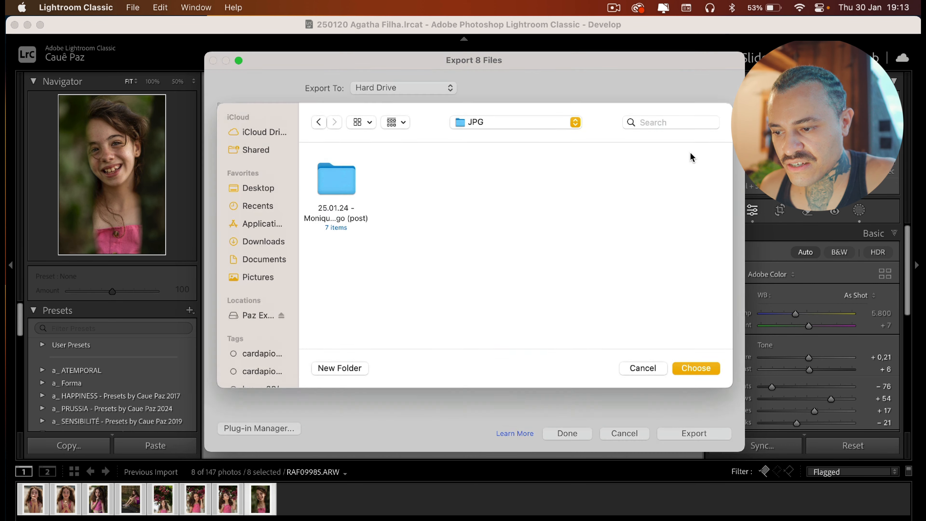
click(282, 266)
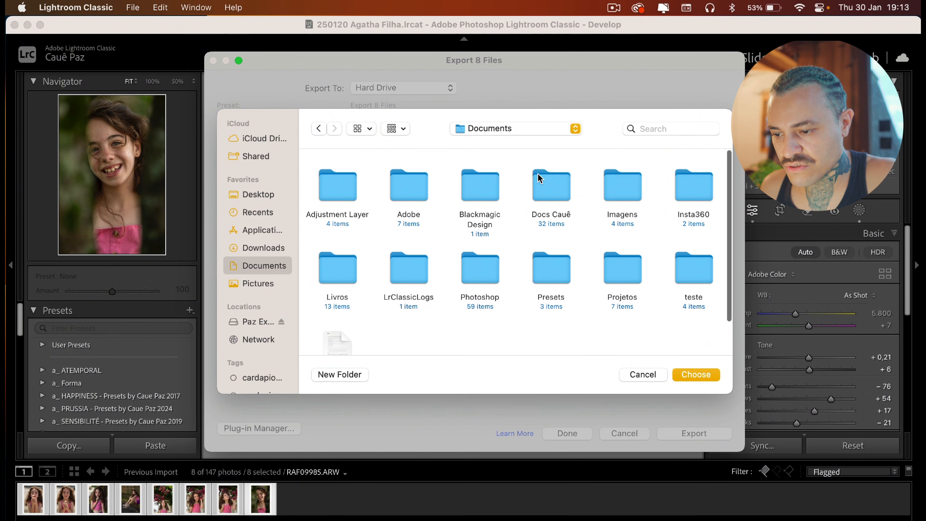
double_click(618, 174)
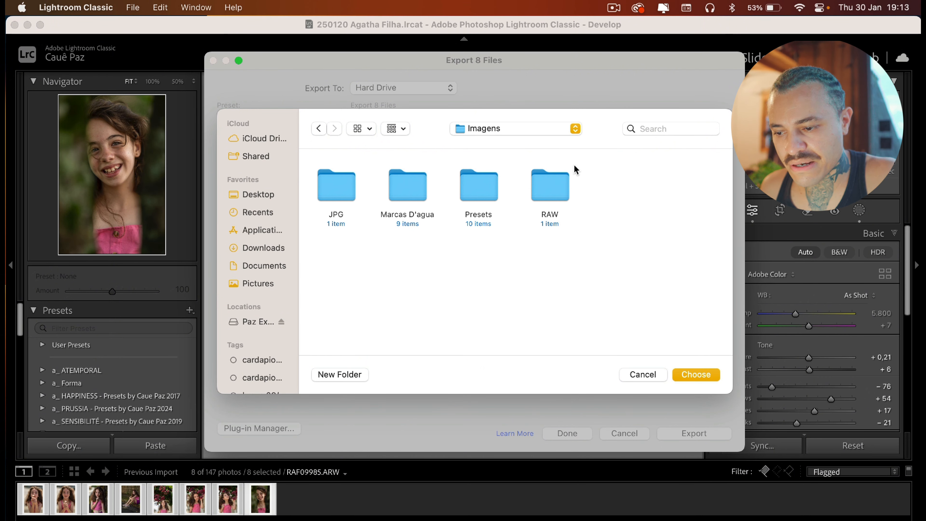
click(343, 196)
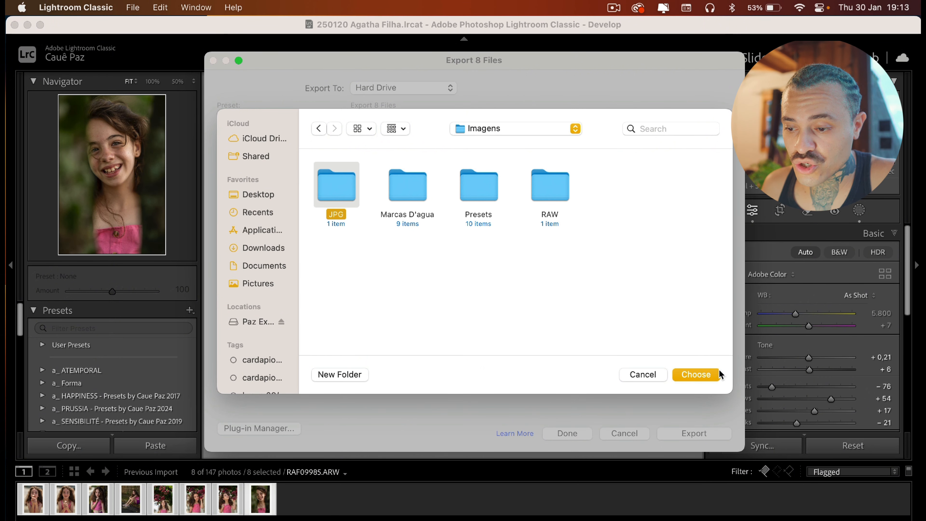
click(700, 375)
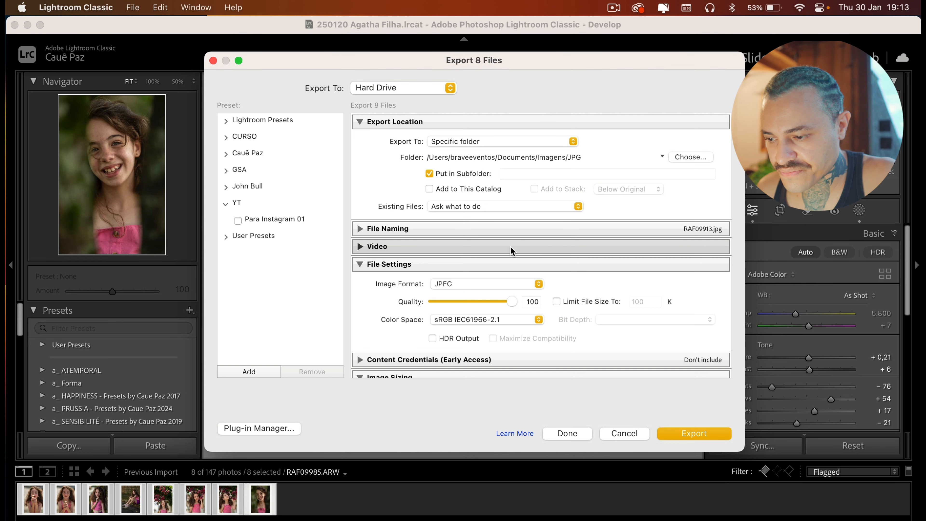
Review the File Naming, Video, File Settings and Content Credentials sections of the export settings
click(361, 229)
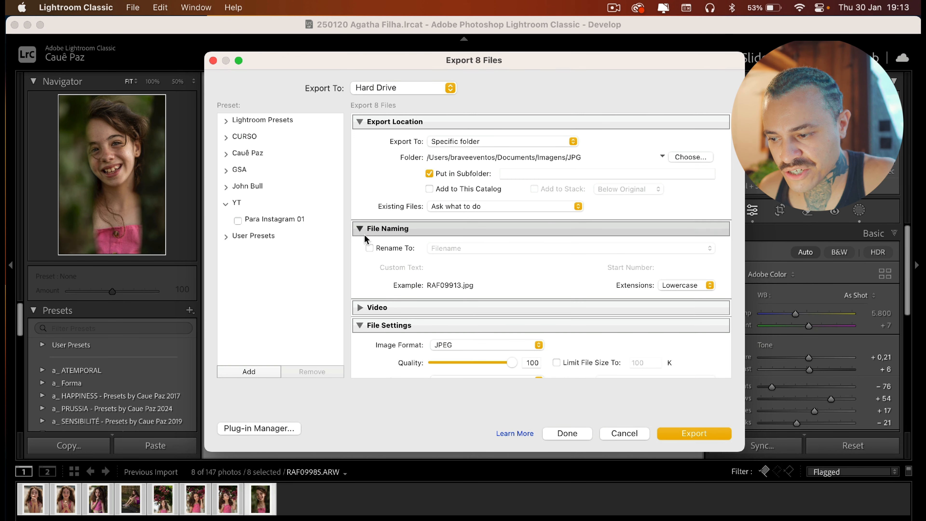
click(360, 228)
scroll(538, 275, down, 3)
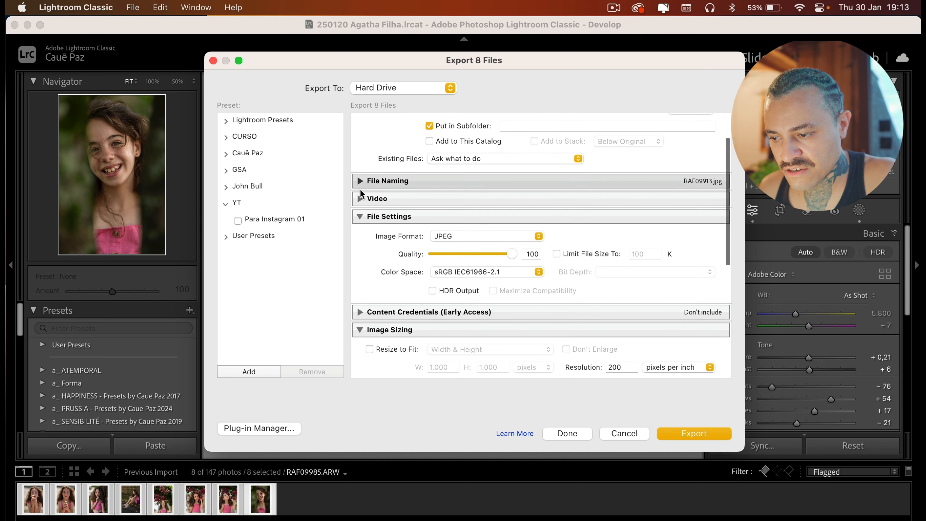
click(361, 199)
click(361, 198)
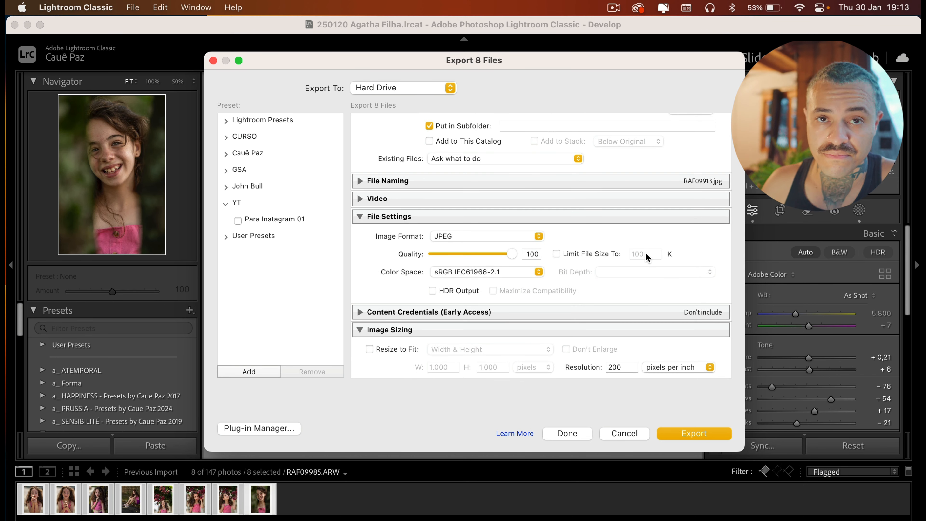
mouse_move(646, 253)
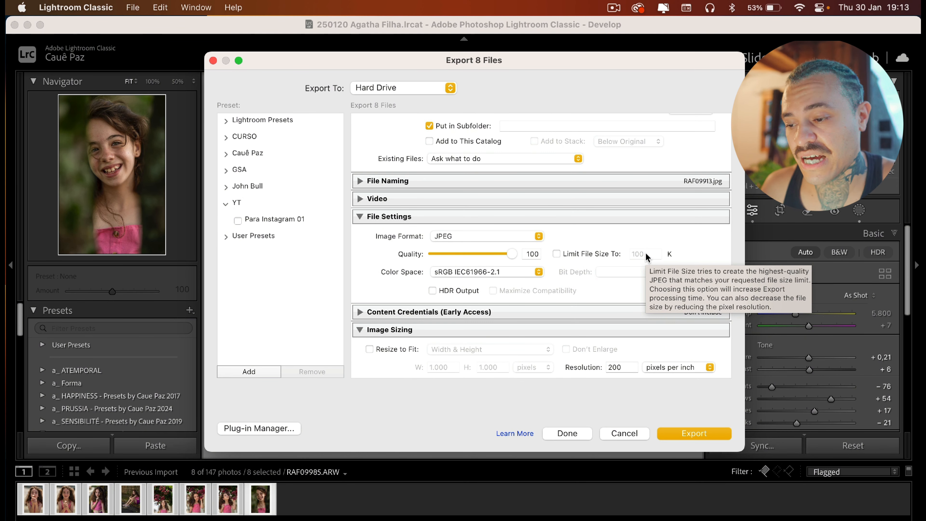
scroll(645, 252, down, 2)
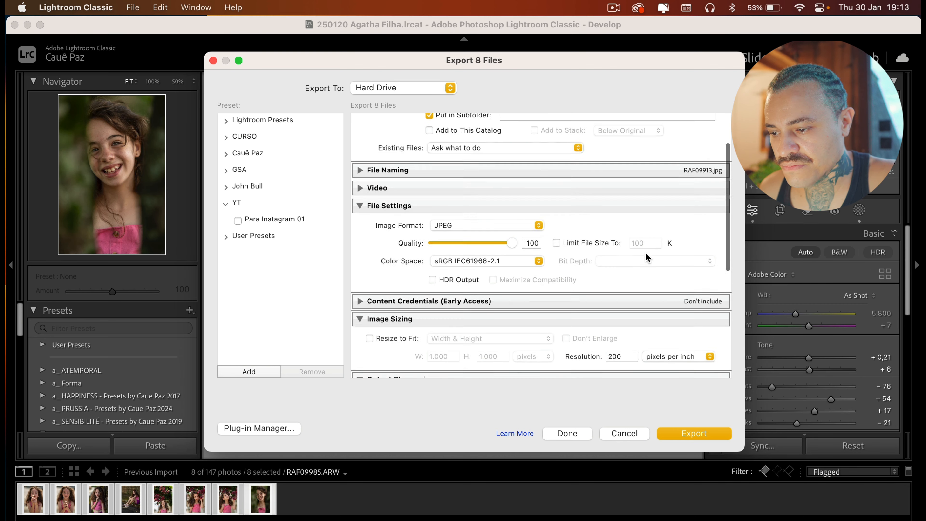
click(529, 214)
click(529, 214)
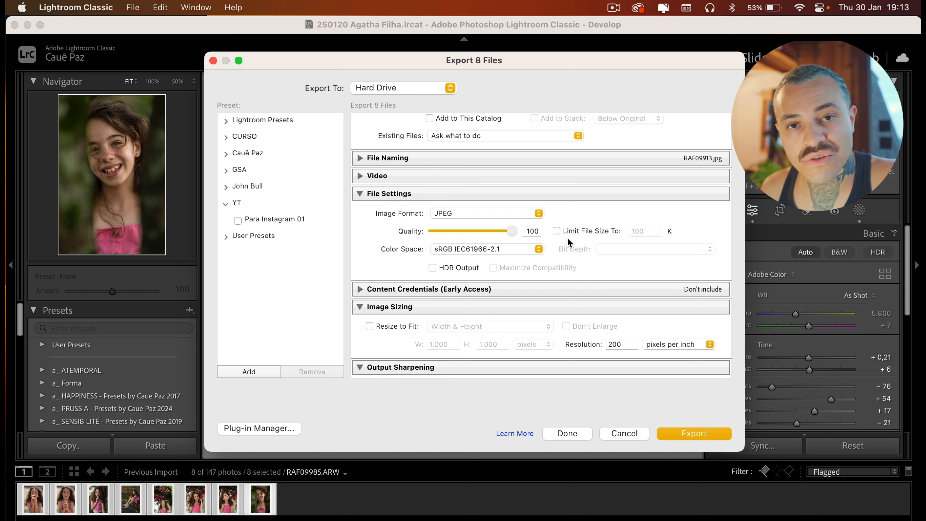
click(519, 249)
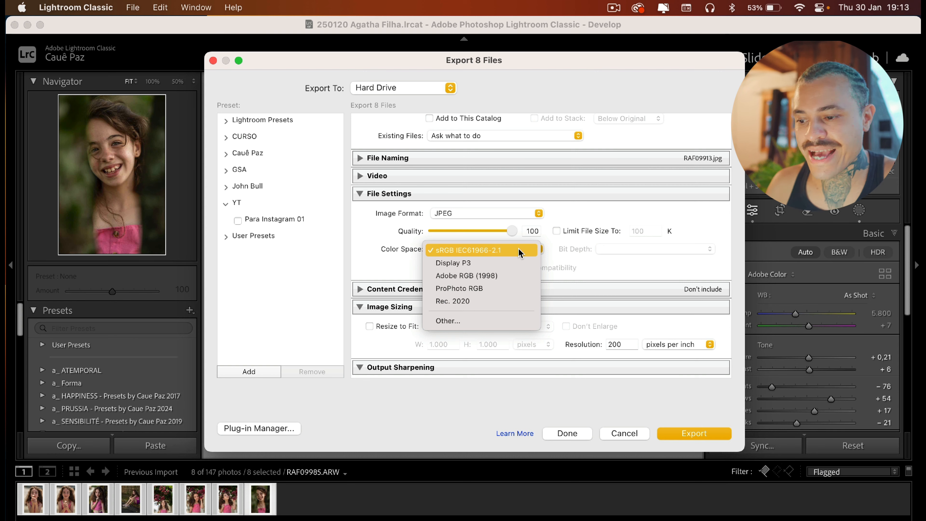
click(519, 250)
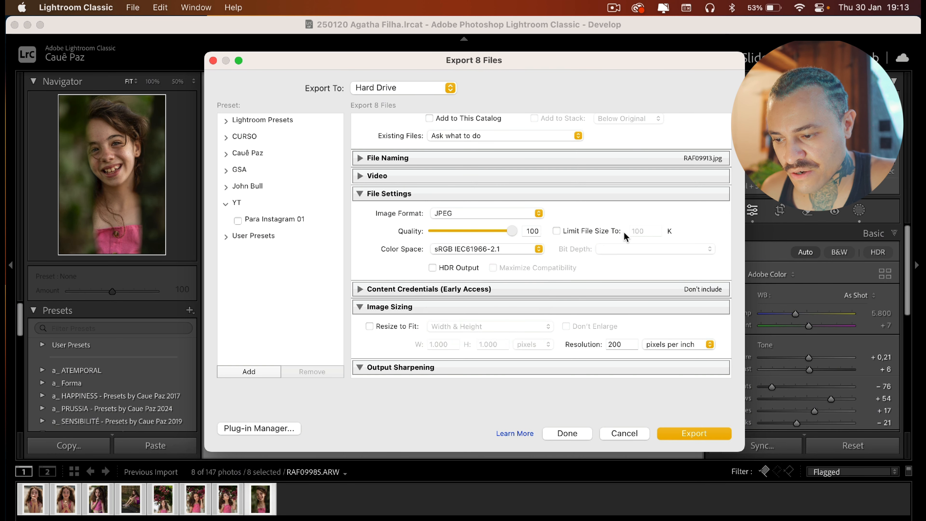
scroll(609, 269, down, 5)
click(405, 205)
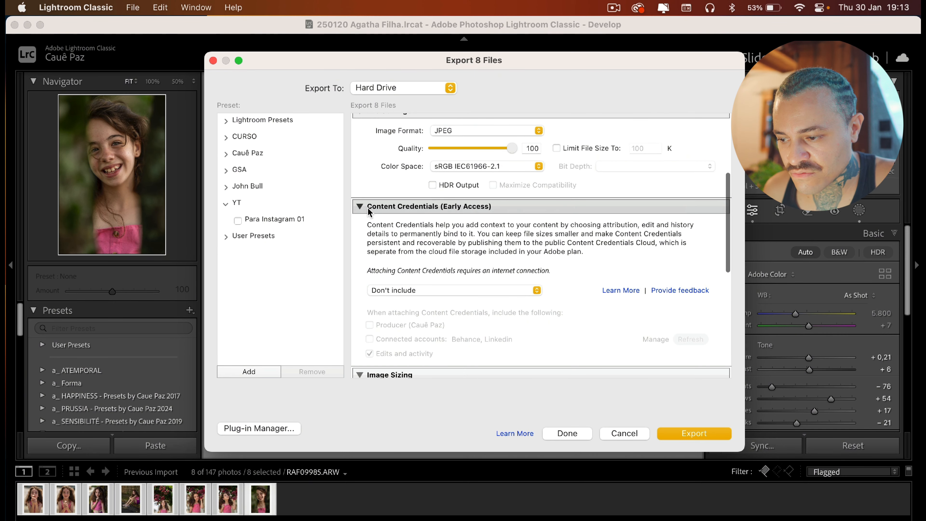
click(359, 205)
Enable Resize to Fit with width and height of 2.048 pixels and a resolution of 300 pixels per inch
scroll(549, 263, down, 2)
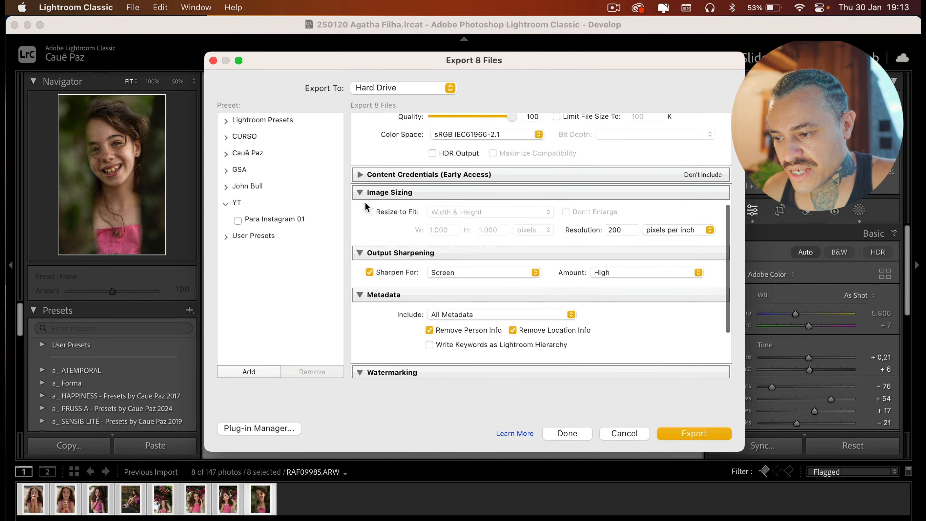
click(369, 211)
click(443, 230)
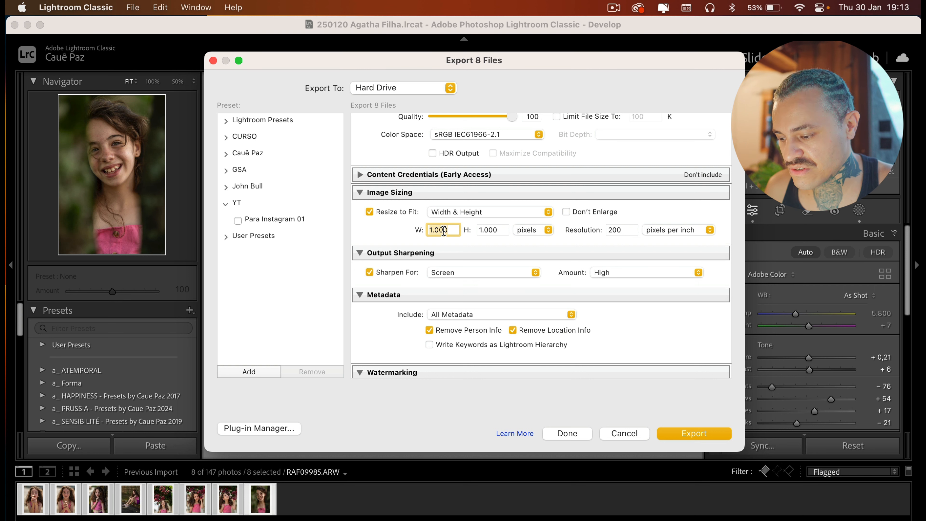
double_click(443, 230)
text(2.0)
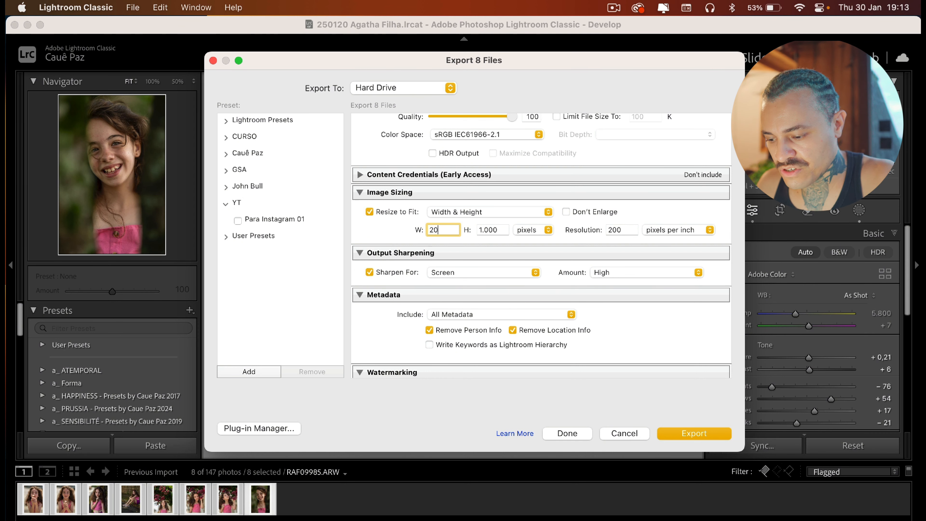
text(48)
key(Tab)
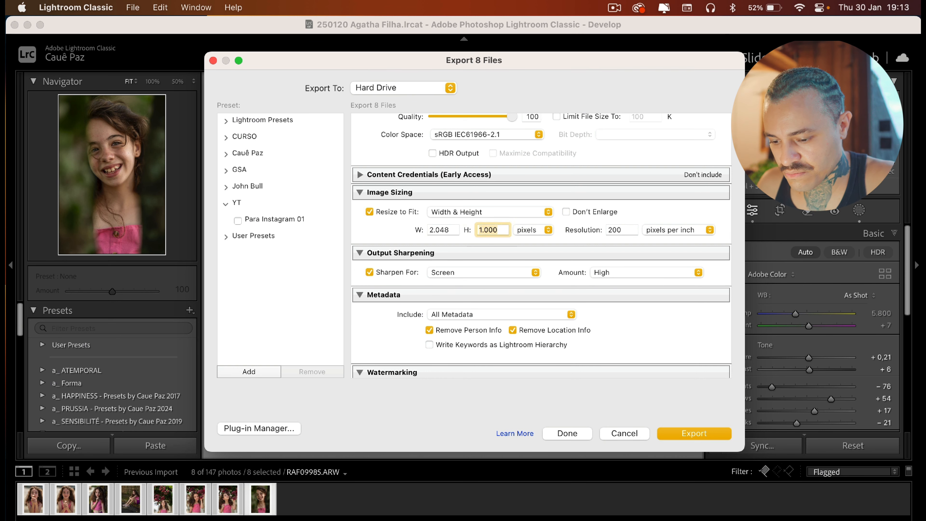
text(2048)
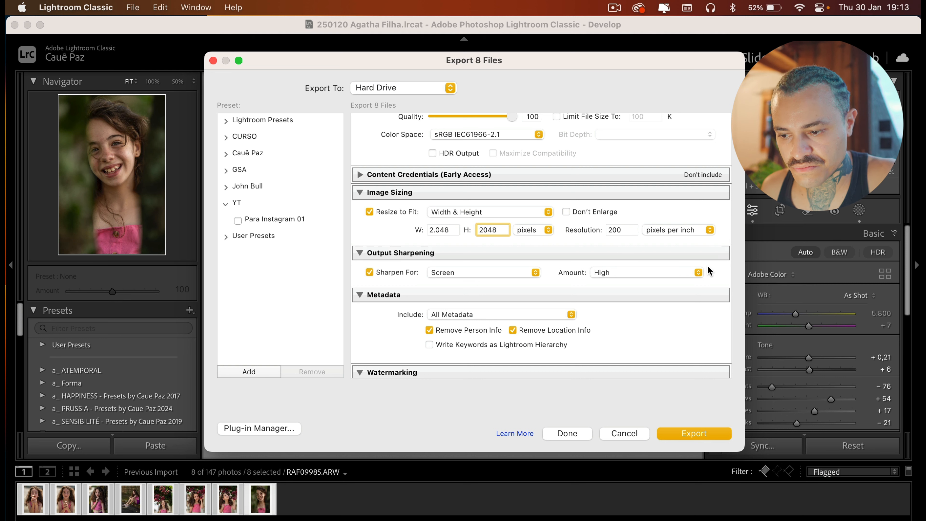
key(Tab)
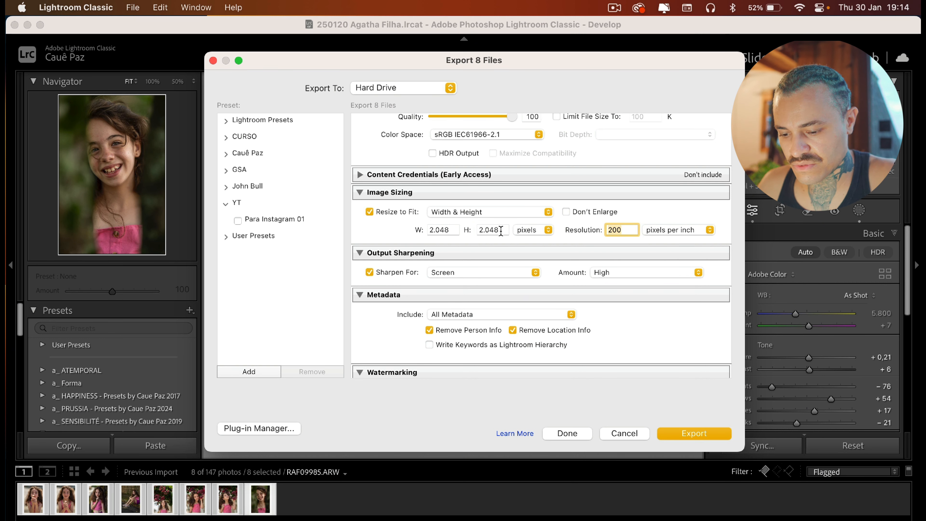
text(300)
key(Tab)
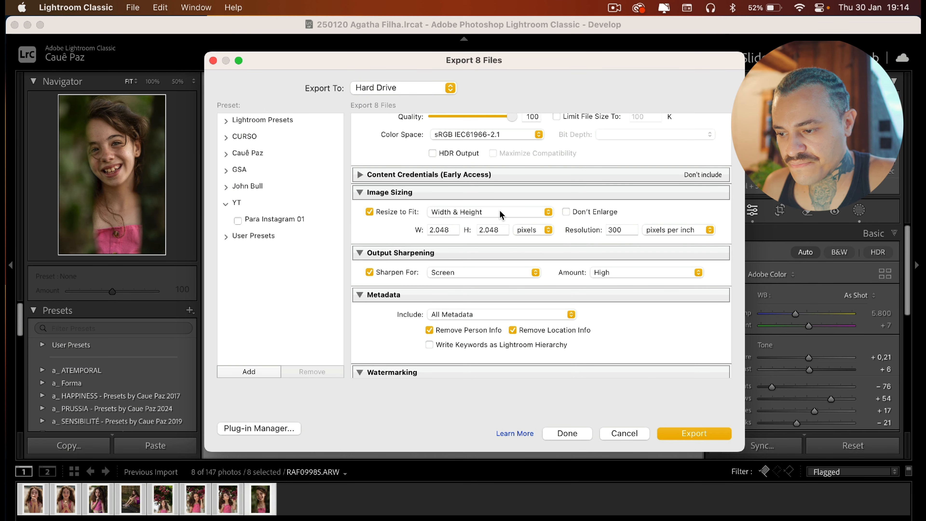
Review the Output Sharpening options, keeping sharpening for Screen at High amount
scroll(500, 215, down, 2)
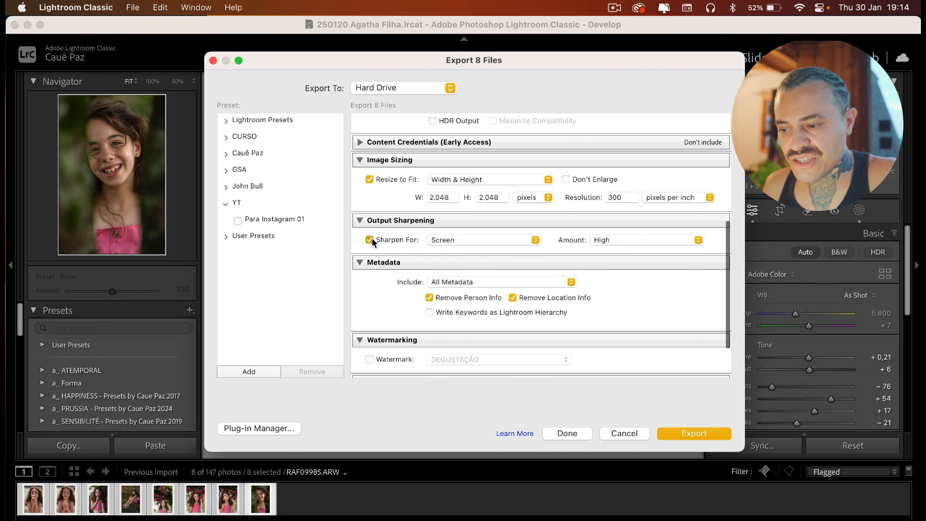
click(371, 240)
click(371, 240)
click(479, 240)
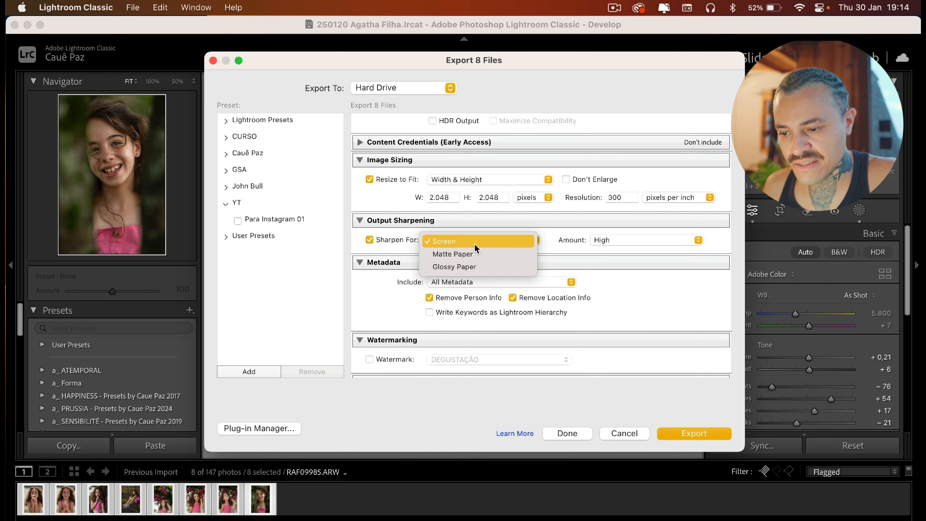
click(475, 243)
click(621, 241)
click(626, 242)
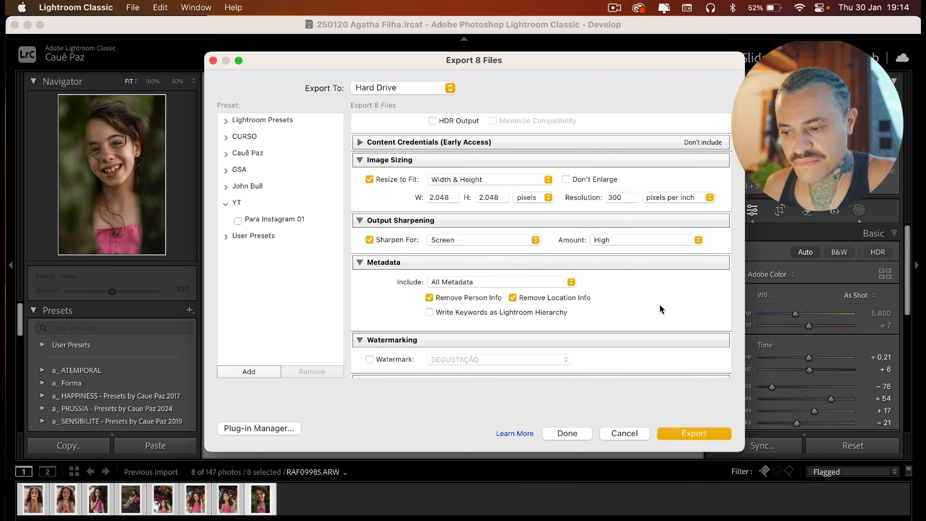
Set the metadata to include Copyright Only
scroll(660, 310, down, 2)
click(462, 239)
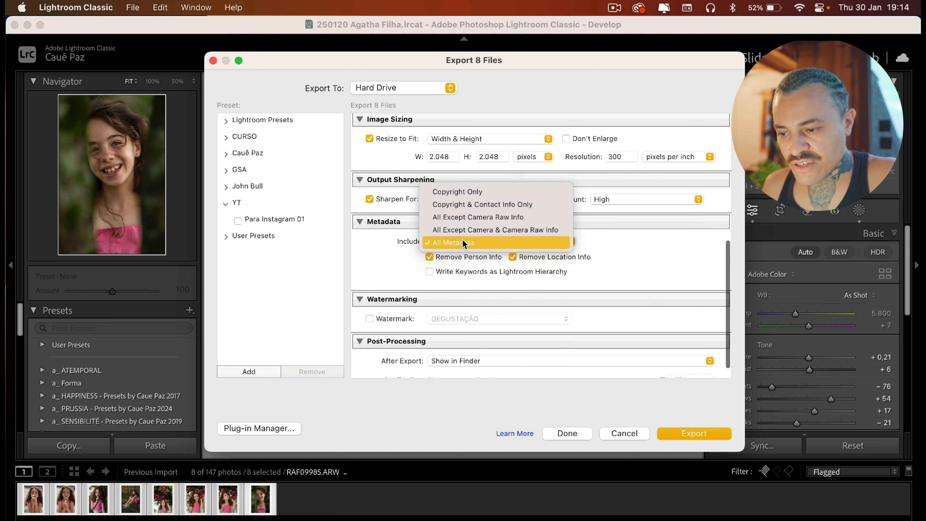
click(491, 193)
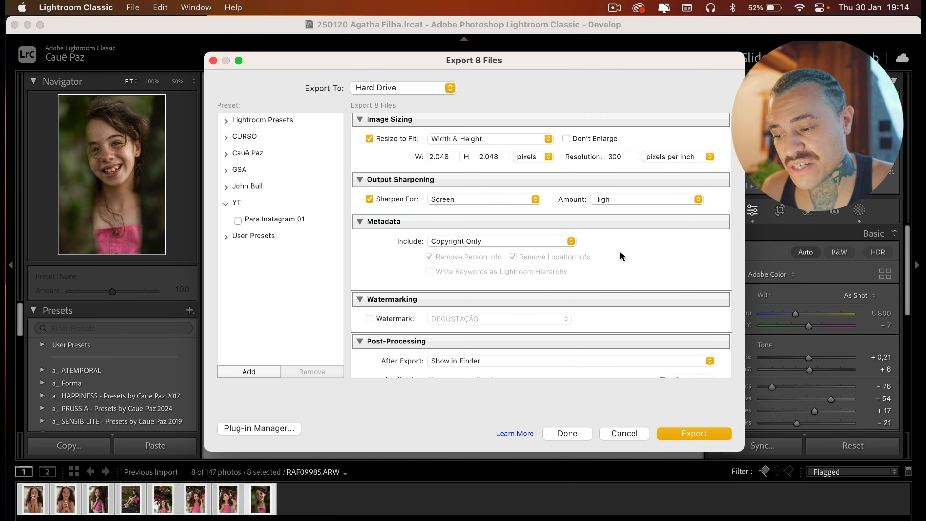
Check the after-export action in Post-Processing, keeping Show in Finder
scroll(620, 251, down, 3)
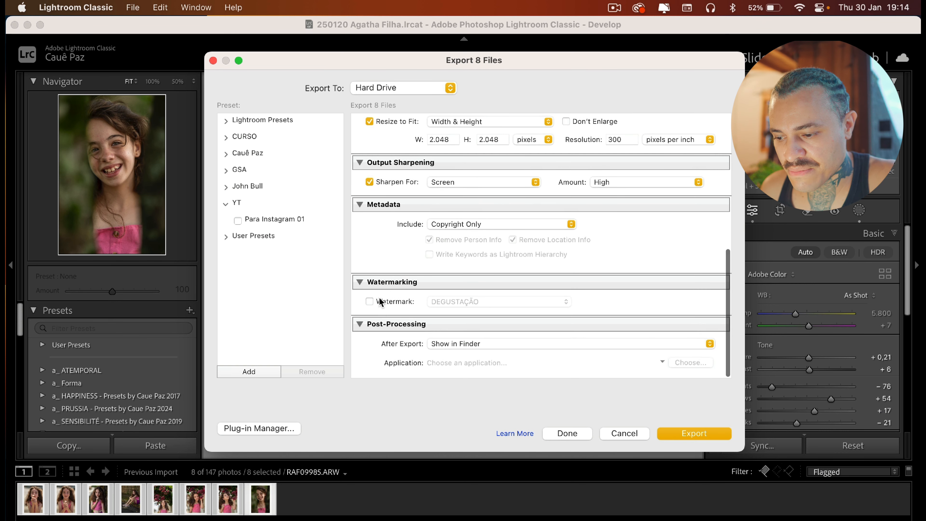
click(470, 345)
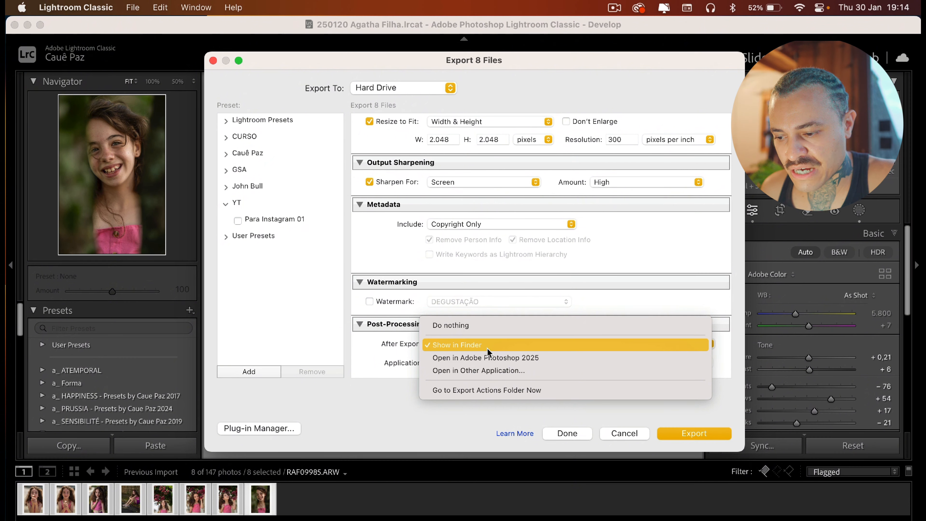
click(474, 346)
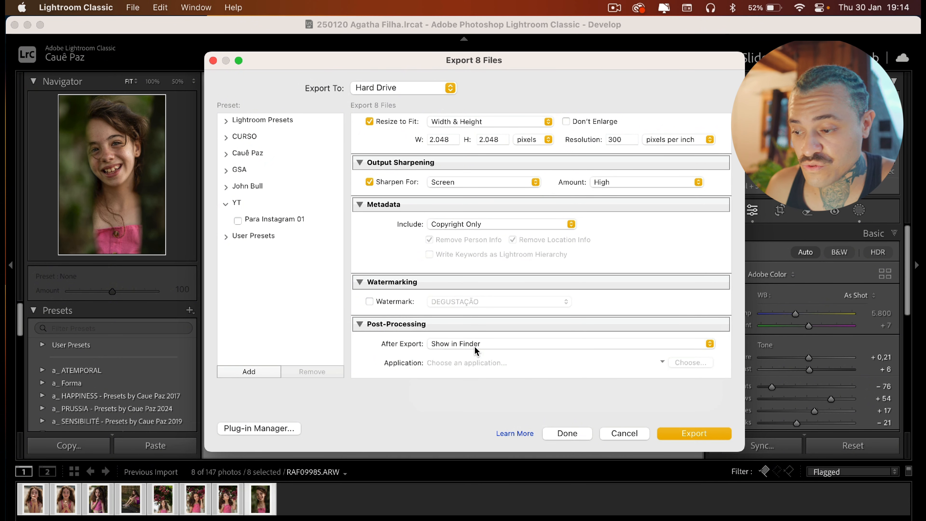
Update the Para Instagram 01 preset with the current export settings
scroll(474, 212, up, 10)
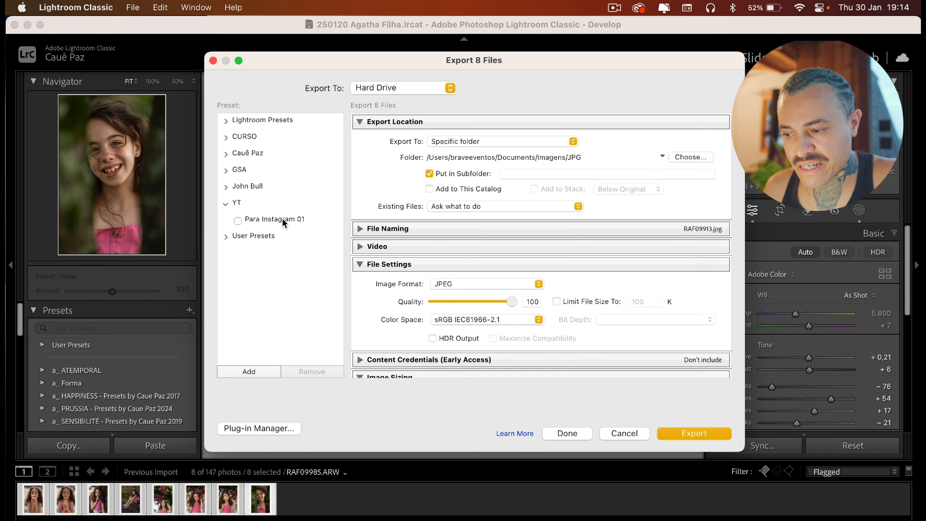
right_click(282, 217)
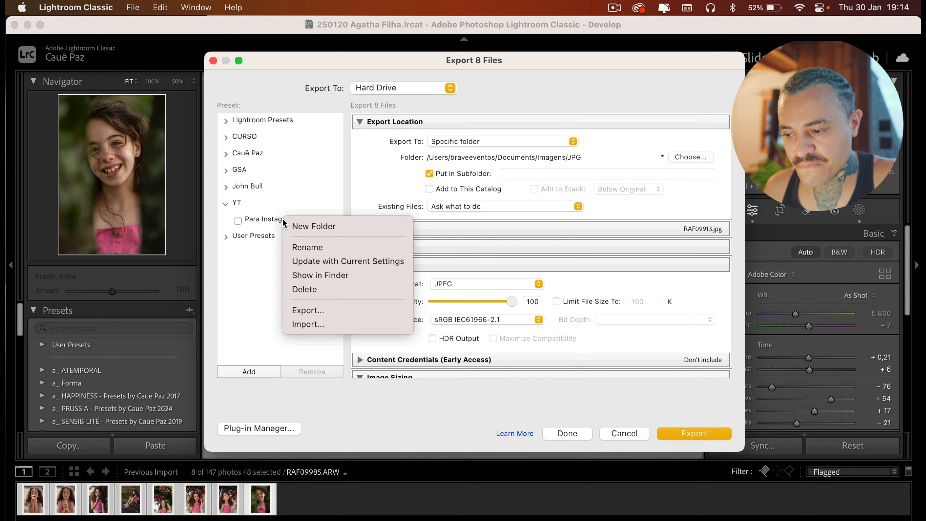
click(371, 261)
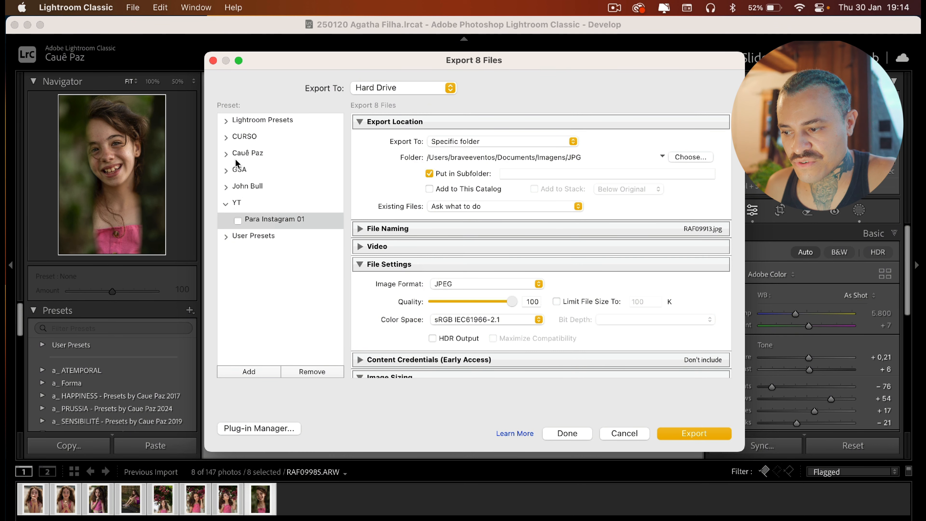
Compare the settings of the BLINK MODELS and Escolha de fotos export presets, then reselect Para Instagram 01
click(226, 154)
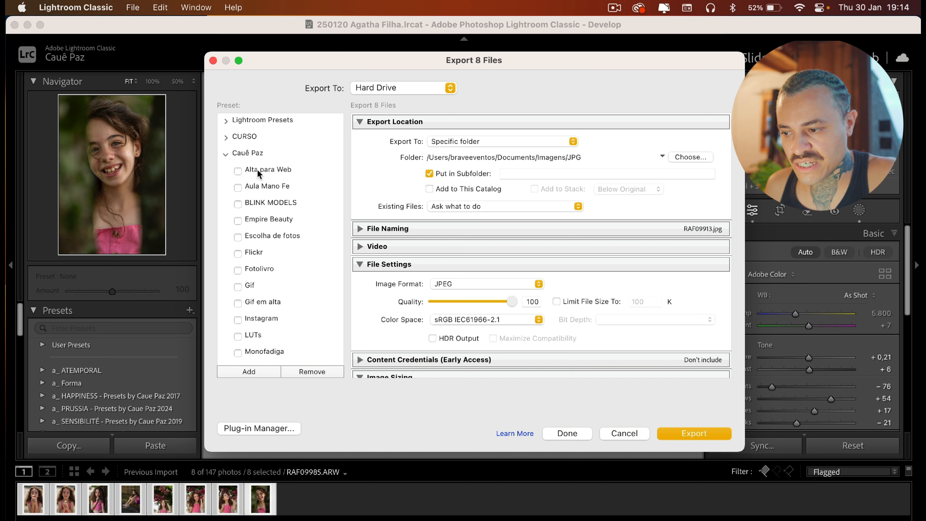
click(288, 202)
scroll(639, 309, down, 10)
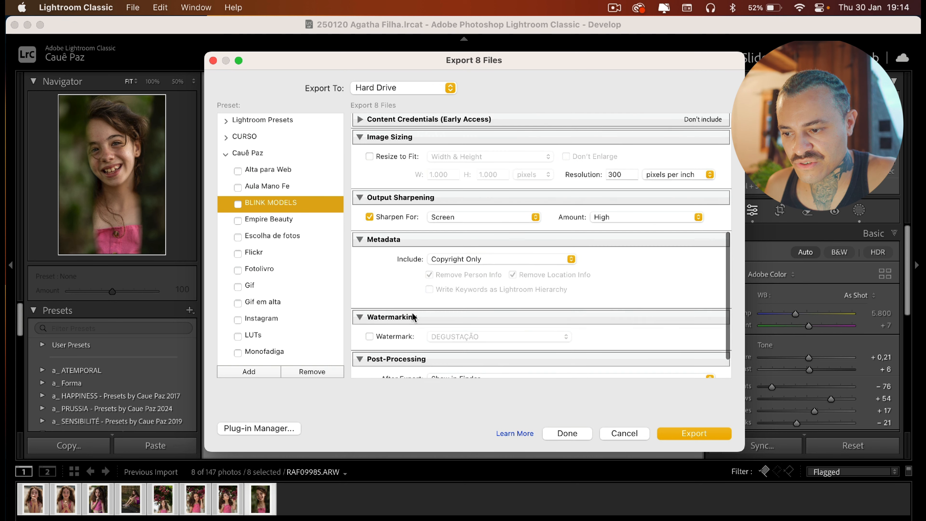
click(297, 236)
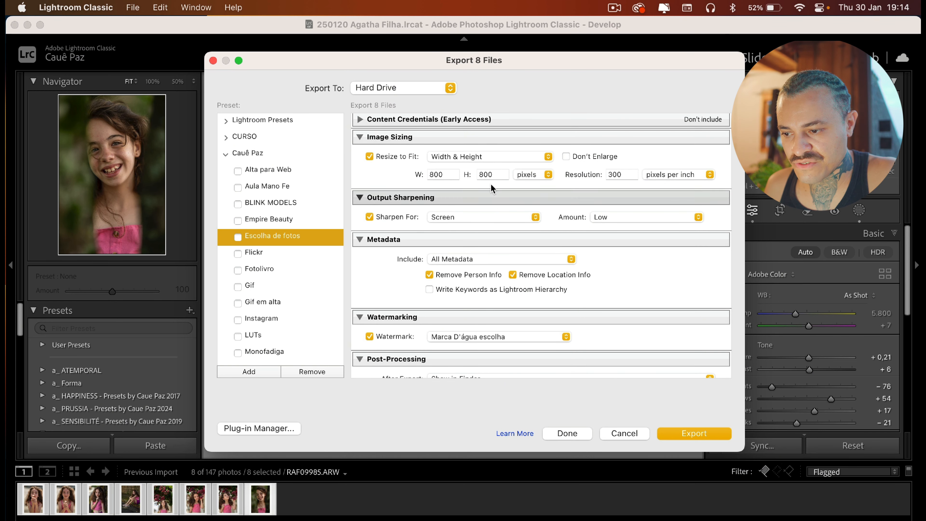
scroll(296, 269, down, 5)
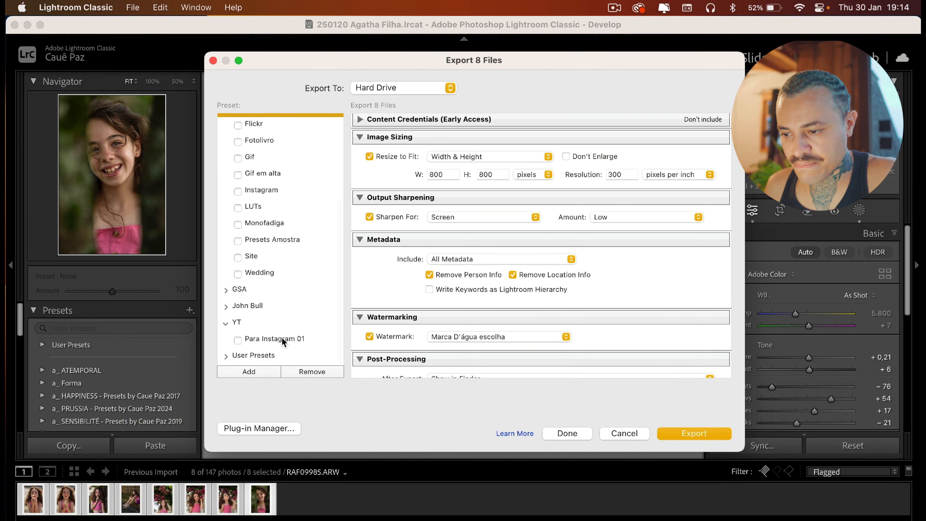
click(281, 339)
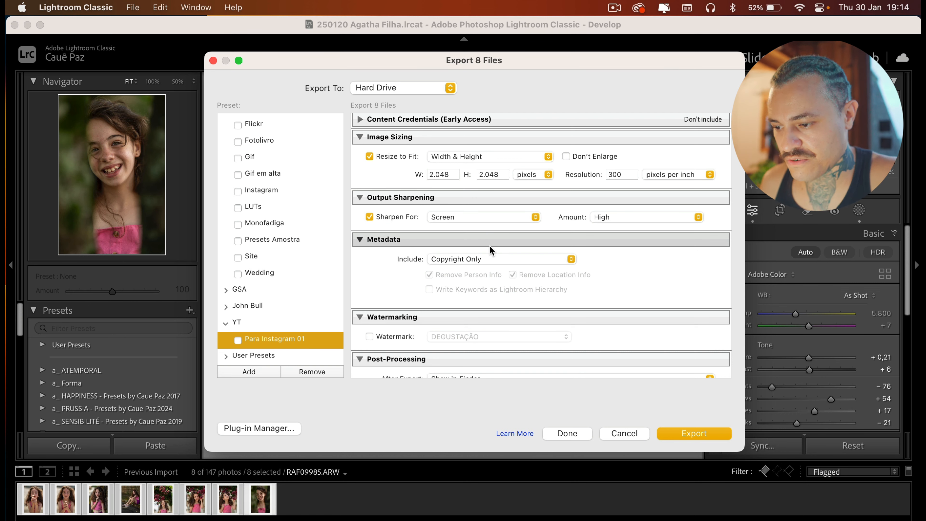
Copy the shoot folder name 25.01.20 - Agatha Filha from Finder into the export subfolder field and export the photos
scroll(490, 245, up, 10)
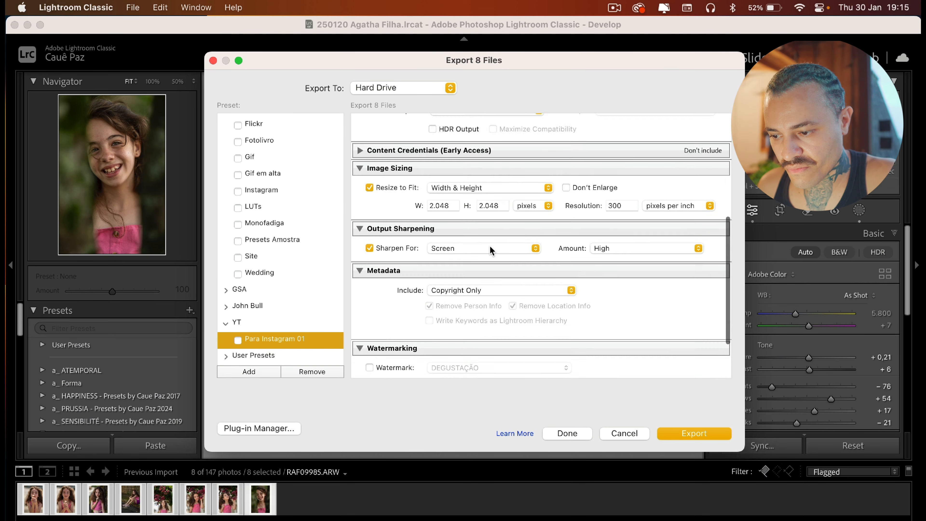
scroll(489, 246, down, 5)
scroll(490, 246, up, 5)
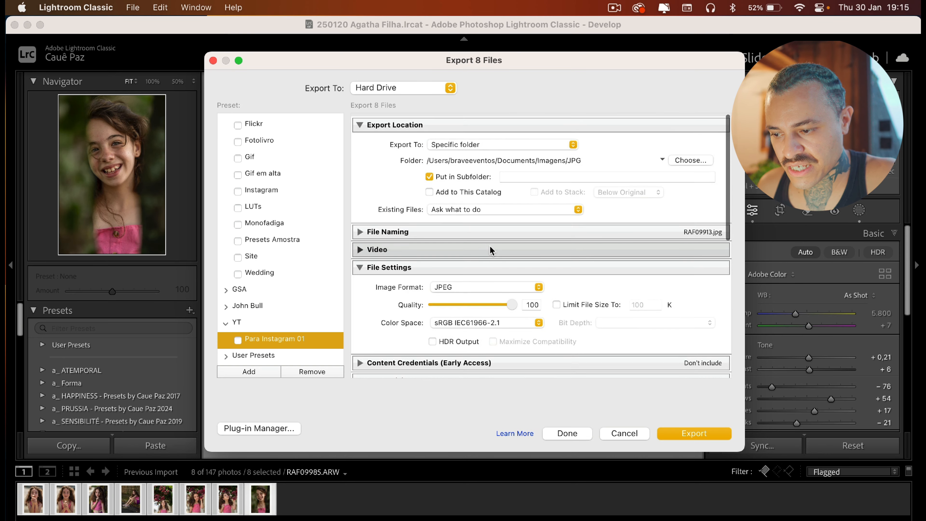
click(575, 173)
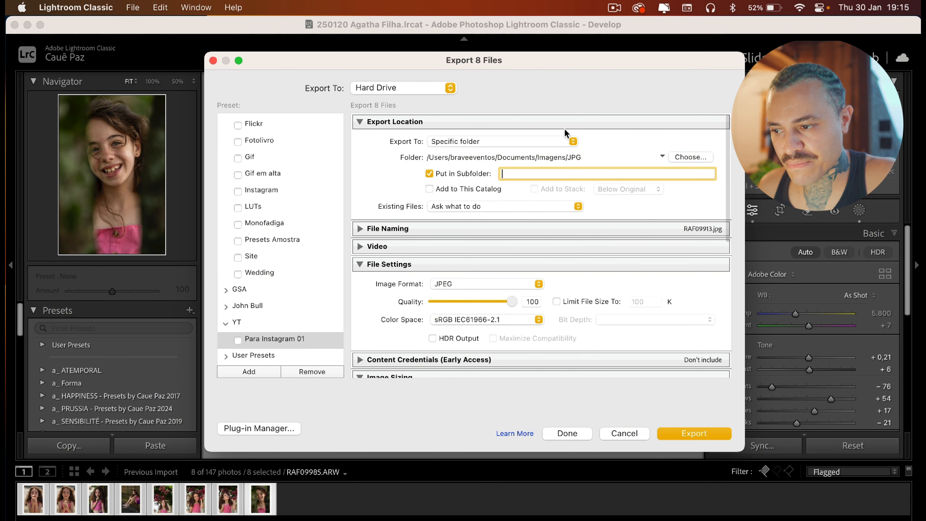
click(160, 518)
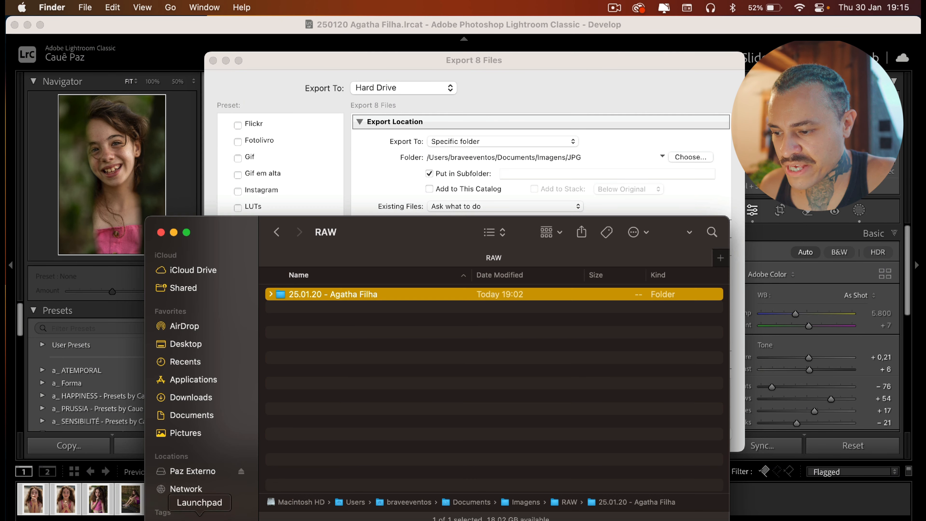
key(Return)
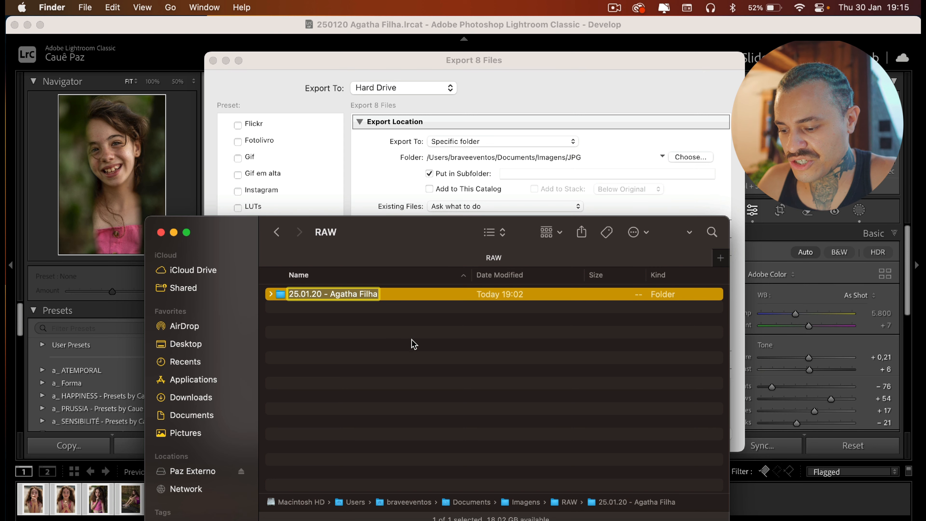
key(super+c)
click(527, 175)
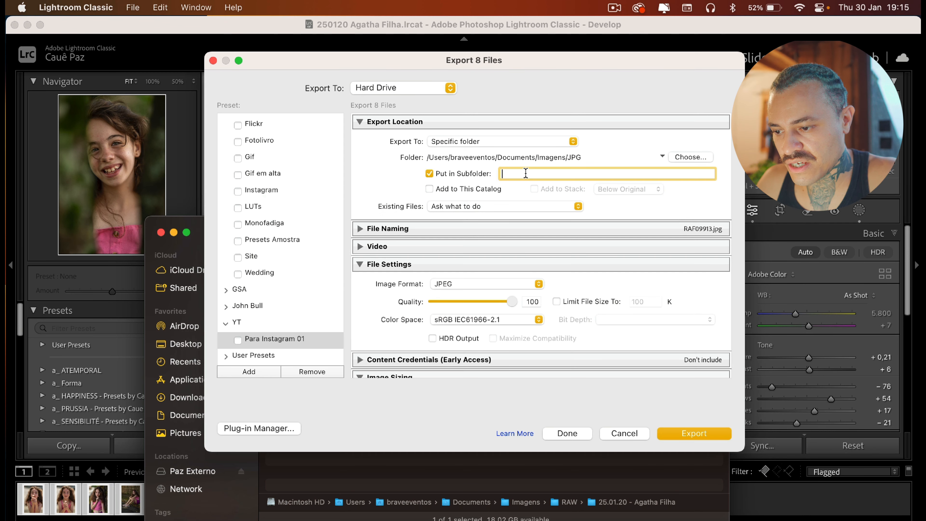
key(super+v)
click(695, 434)
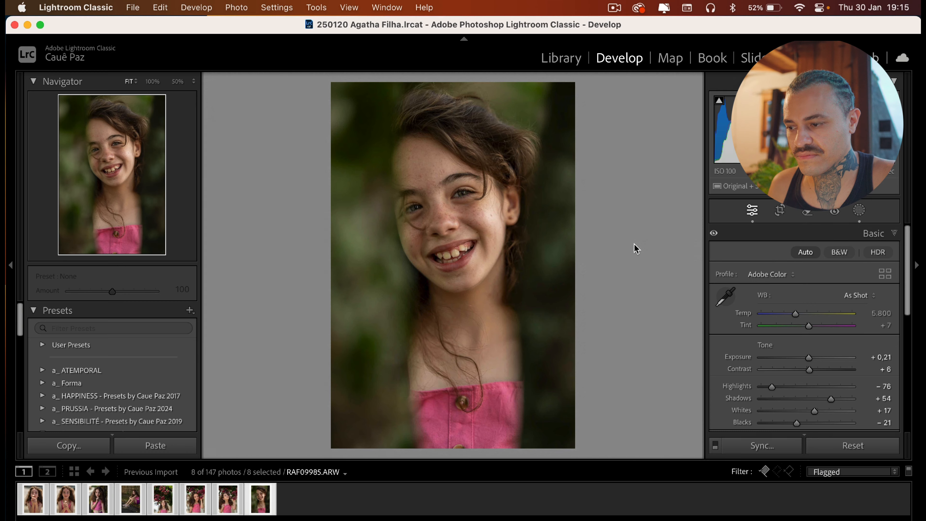
Preview the exported JPEG files one by one in Finder's Quick Look
key(space)
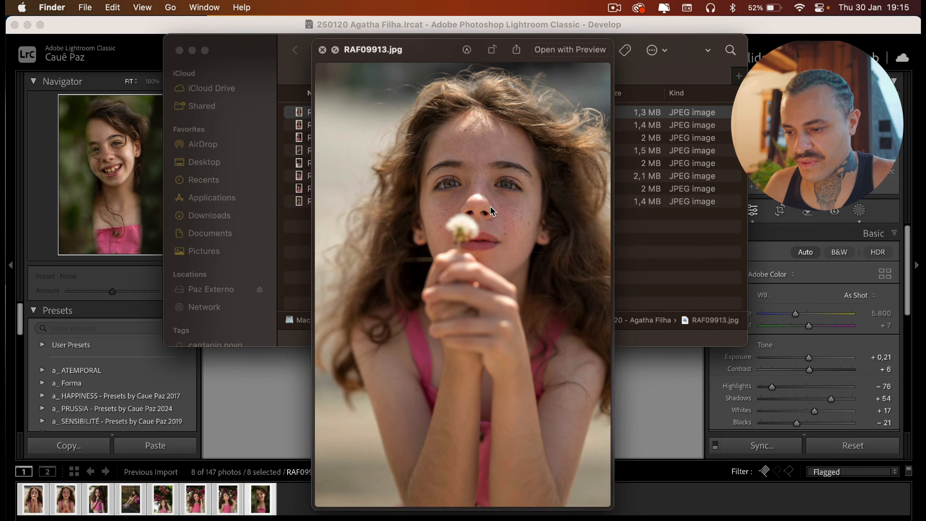
key(Down)
key(Down)
key(Down)
key(Down)
key(Down)
key(Down)
key(Down)
key(Up)
key(Up)
key(Up)
key(Up)
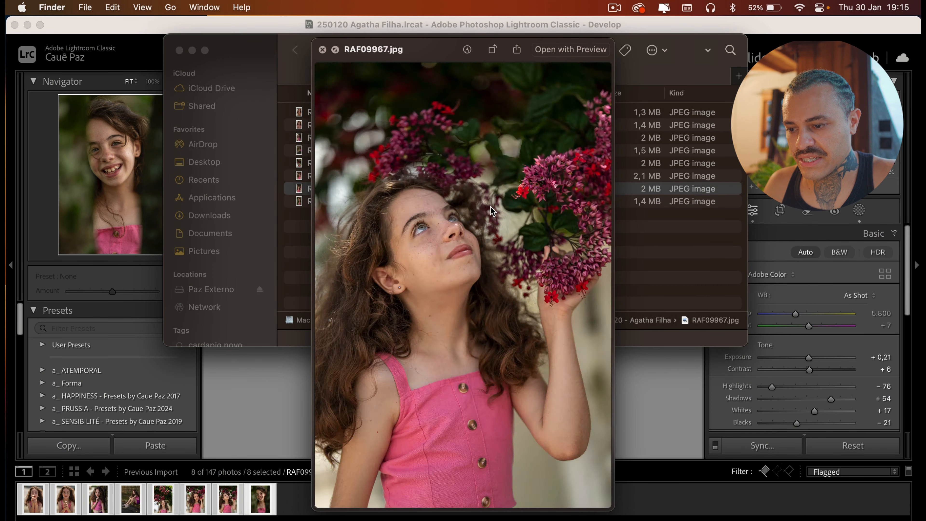
key(space)
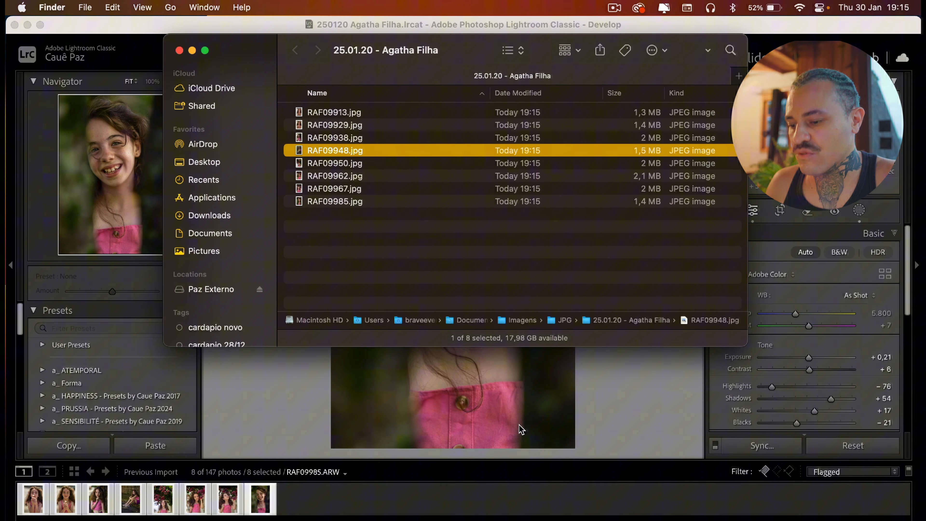
Select the flower photo RAF09950 and try the Bonham, Gurgel and Servant presets, settling on Bridget from SUMMERTIME
click(252, 399)
click(164, 504)
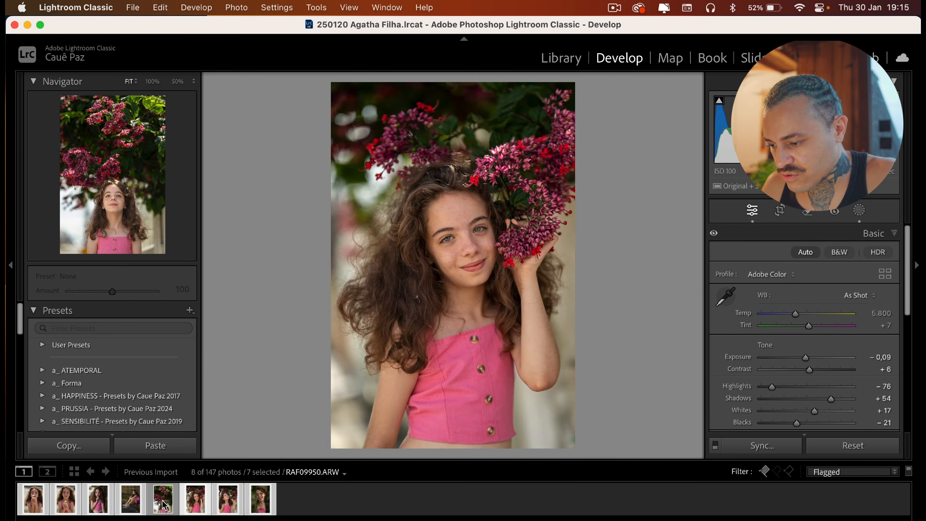
scroll(106, 366, down, 5)
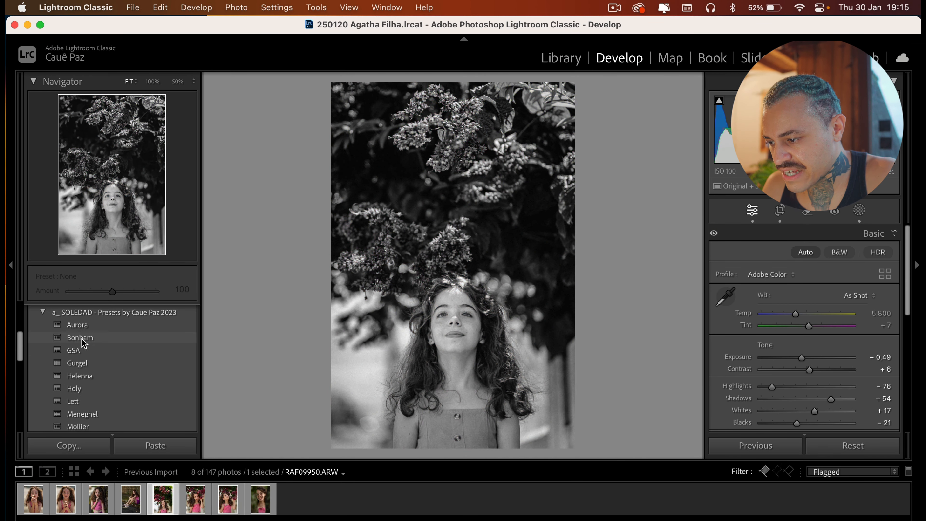
key(f)
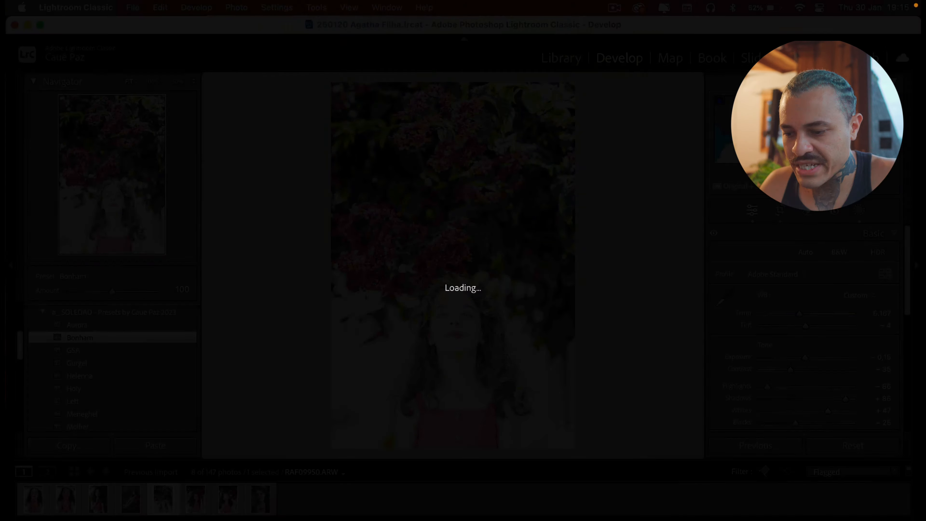
key(f)
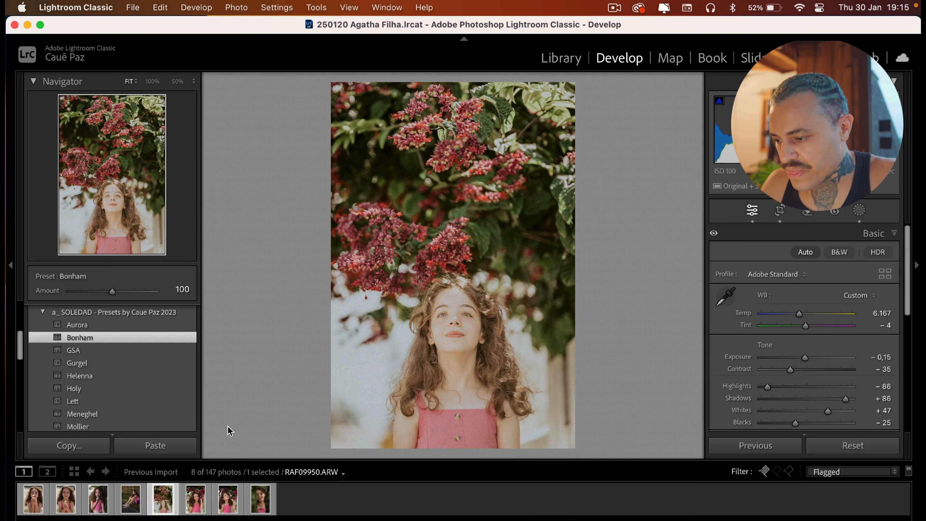
click(116, 376)
click(110, 363)
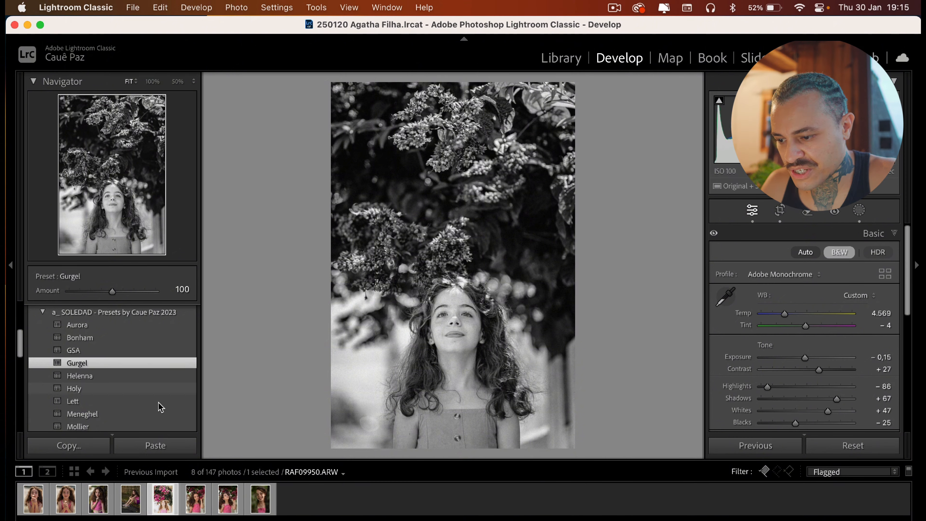
scroll(160, 407, down, 5)
click(112, 335)
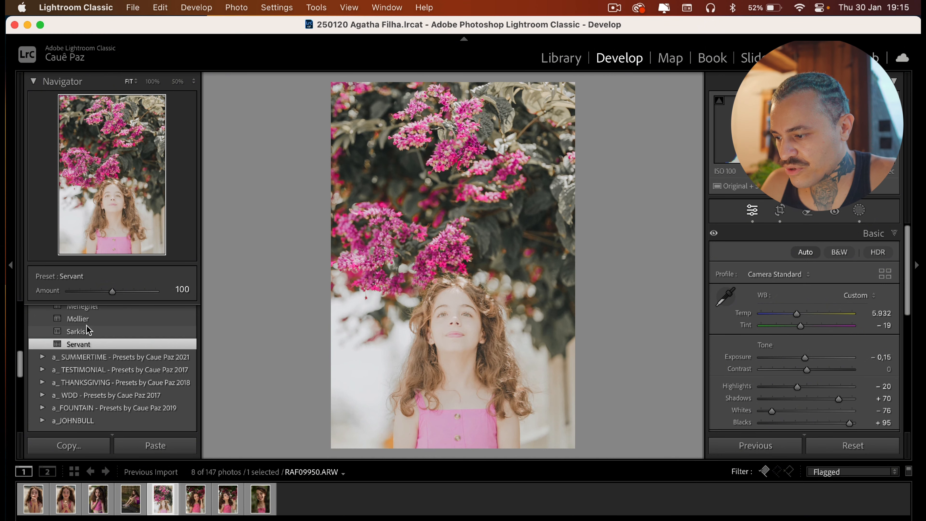
click(43, 356)
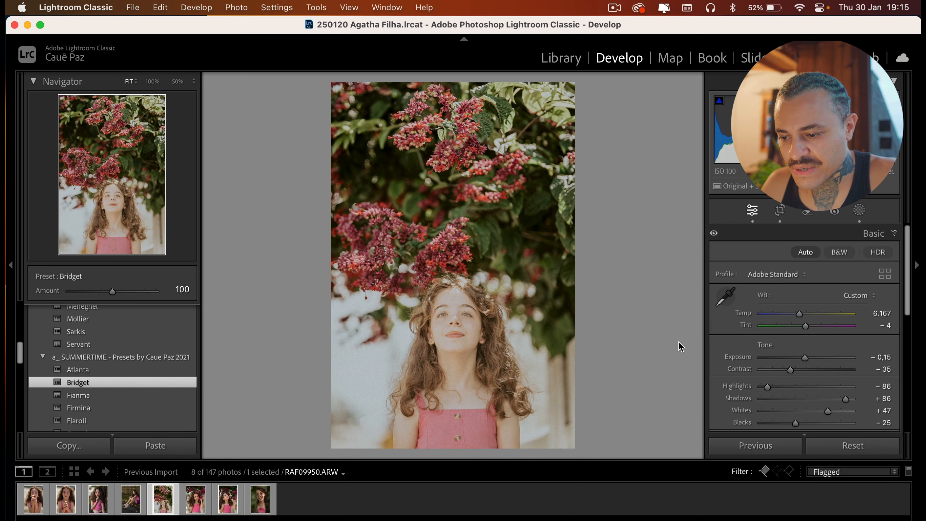
Lower the photo's Shadows to +42 and Exposure to -0.80
scroll(842, 386, down, 3)
drag(845, 353, 824, 353)
click(799, 311)
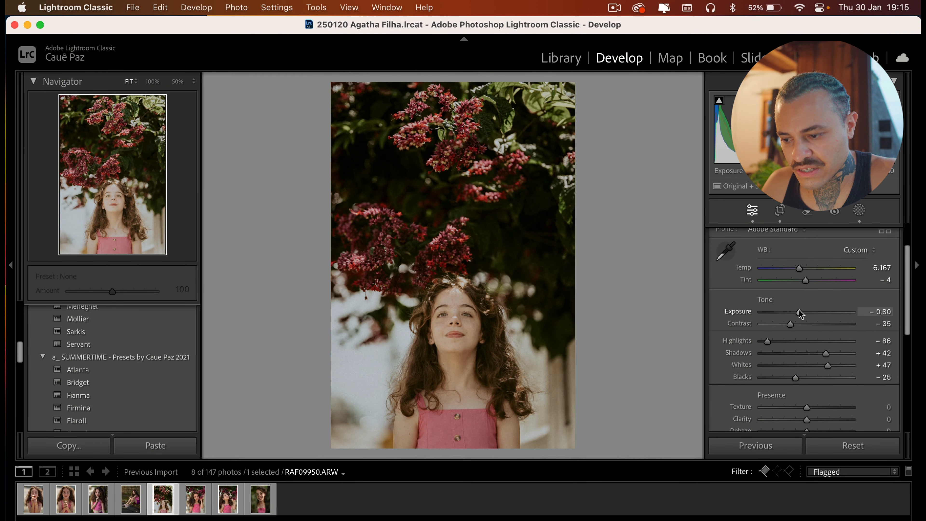